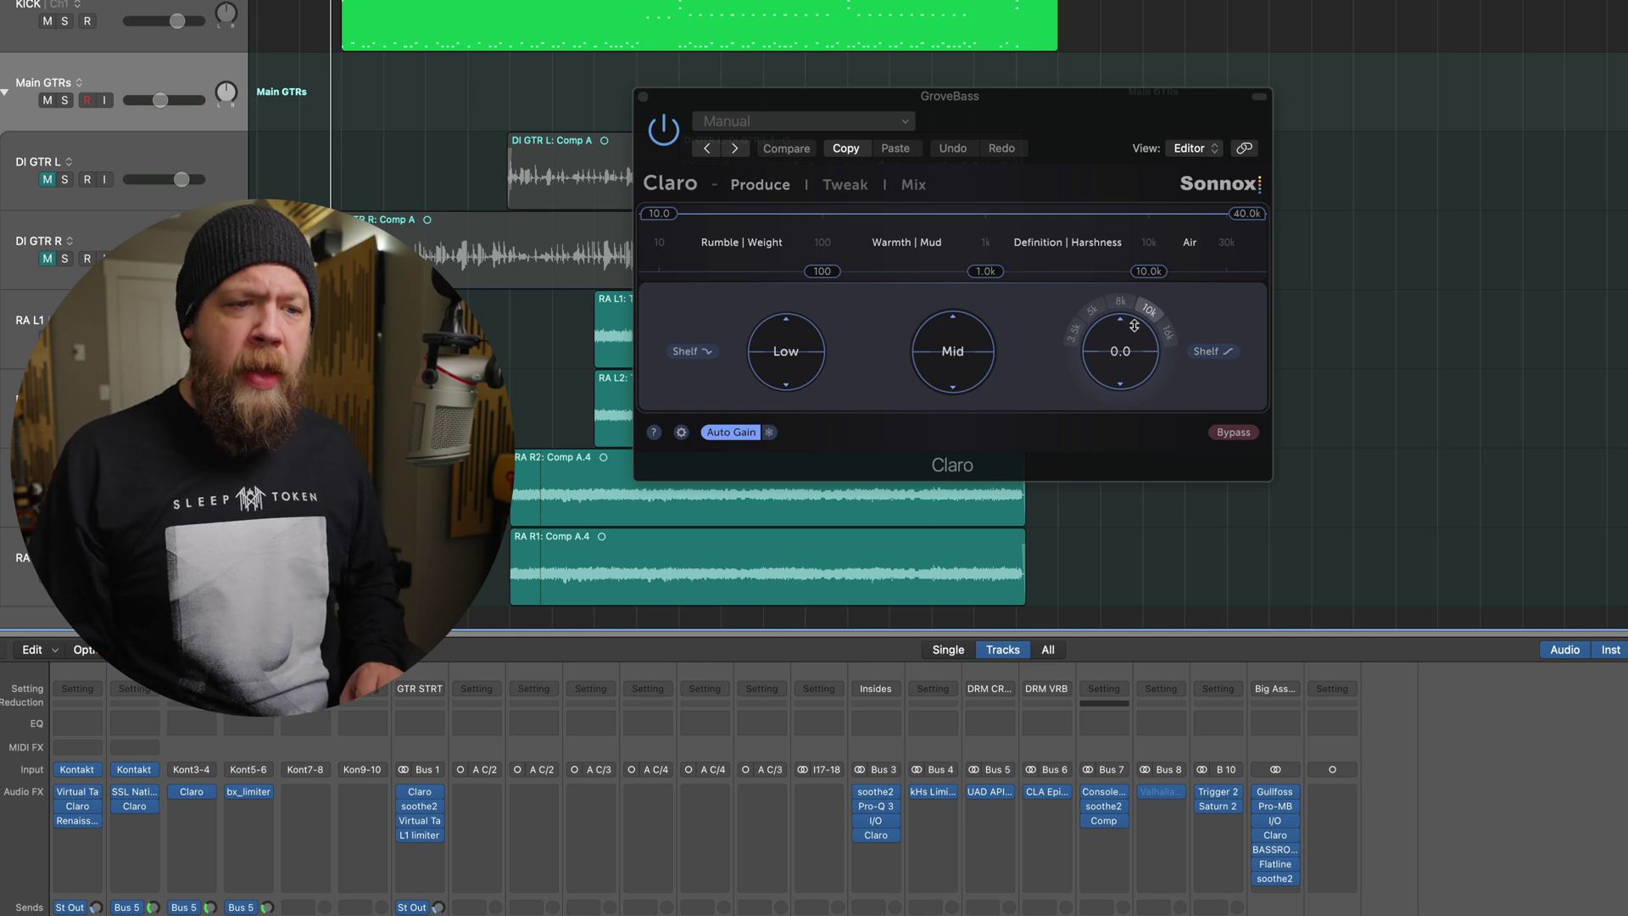
# - In the Tweak view, try a new EQ band boosting about 7.4 dB near 9987 Hz and delete it
pyautogui.click(835, 184)
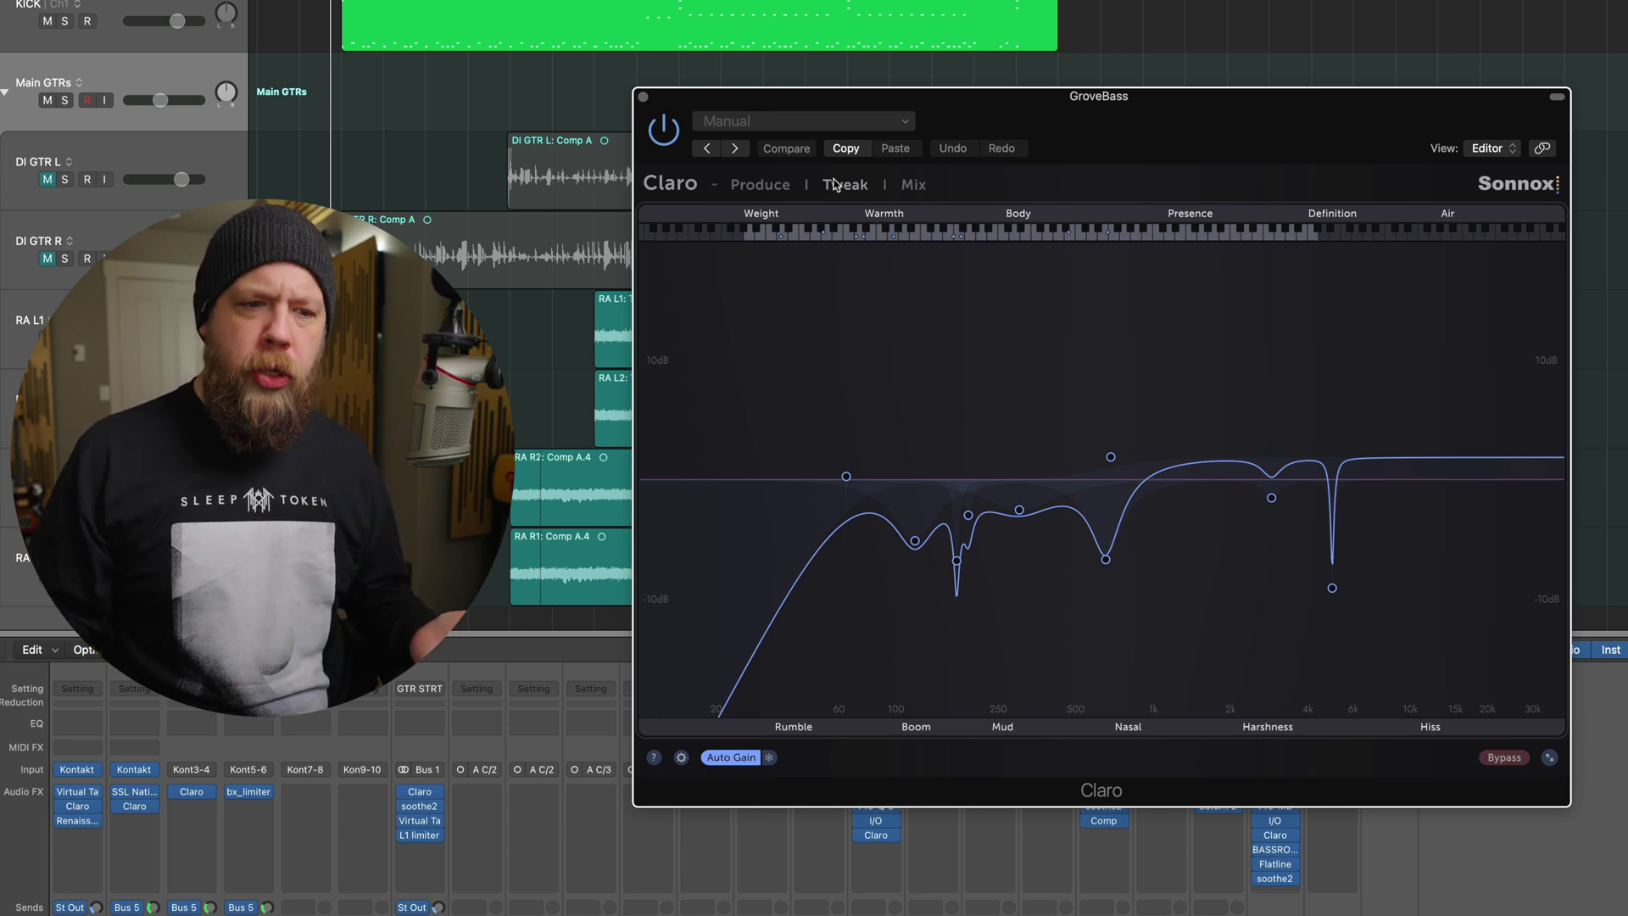
pyautogui.moveTo(1424, 459); pyautogui.dragTo(1409, 391)
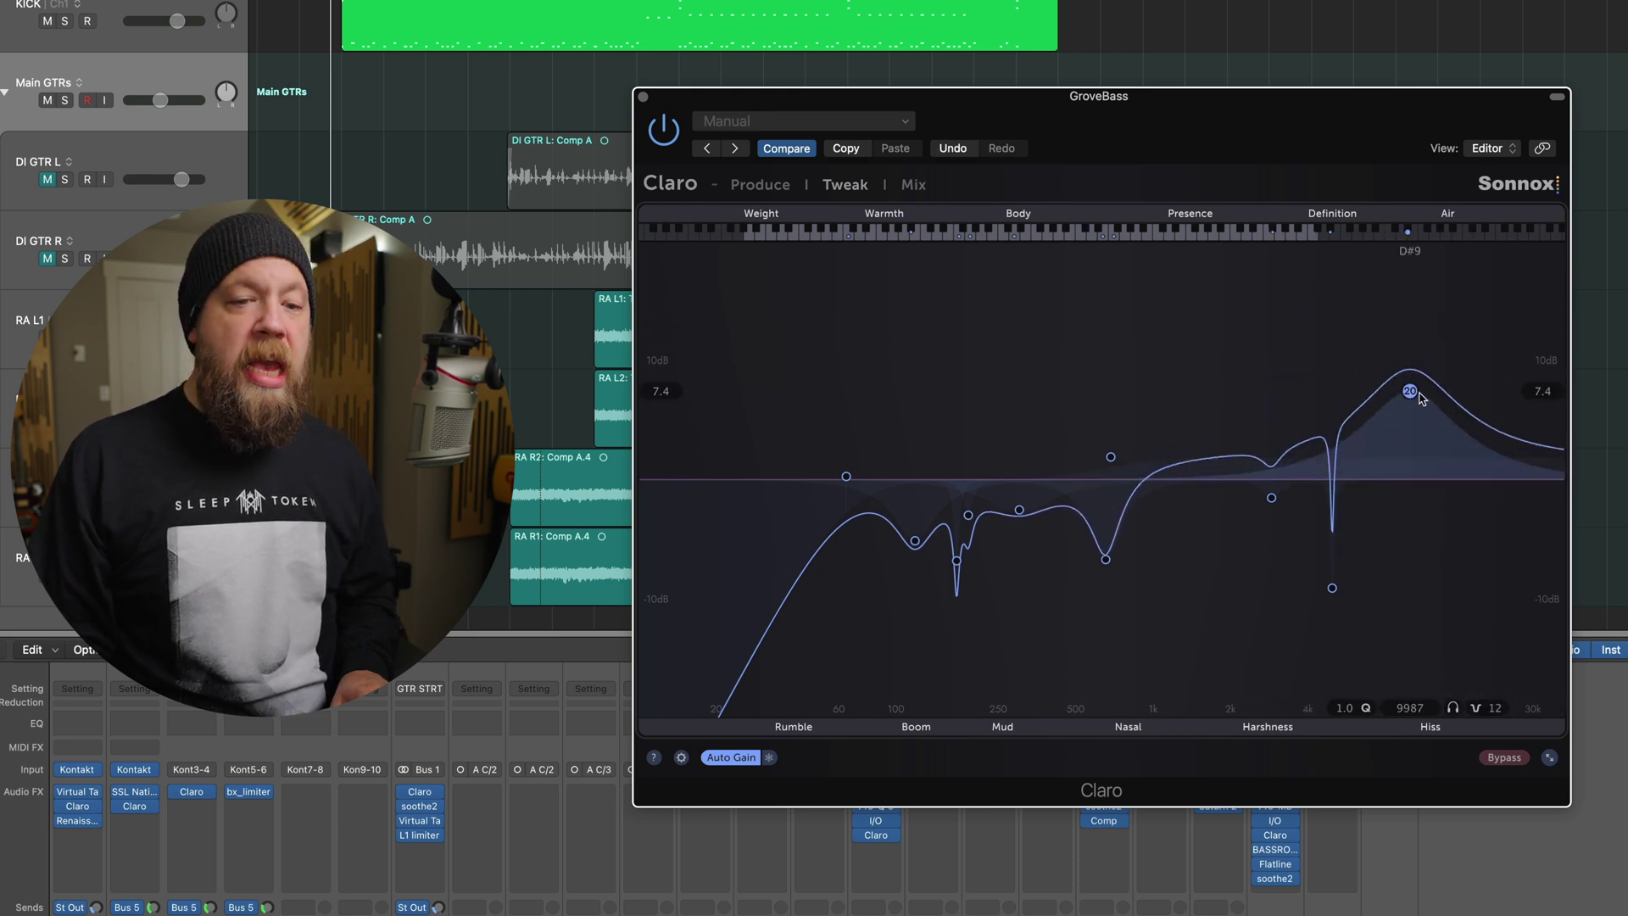
pyautogui.moveTo(1409, 392)
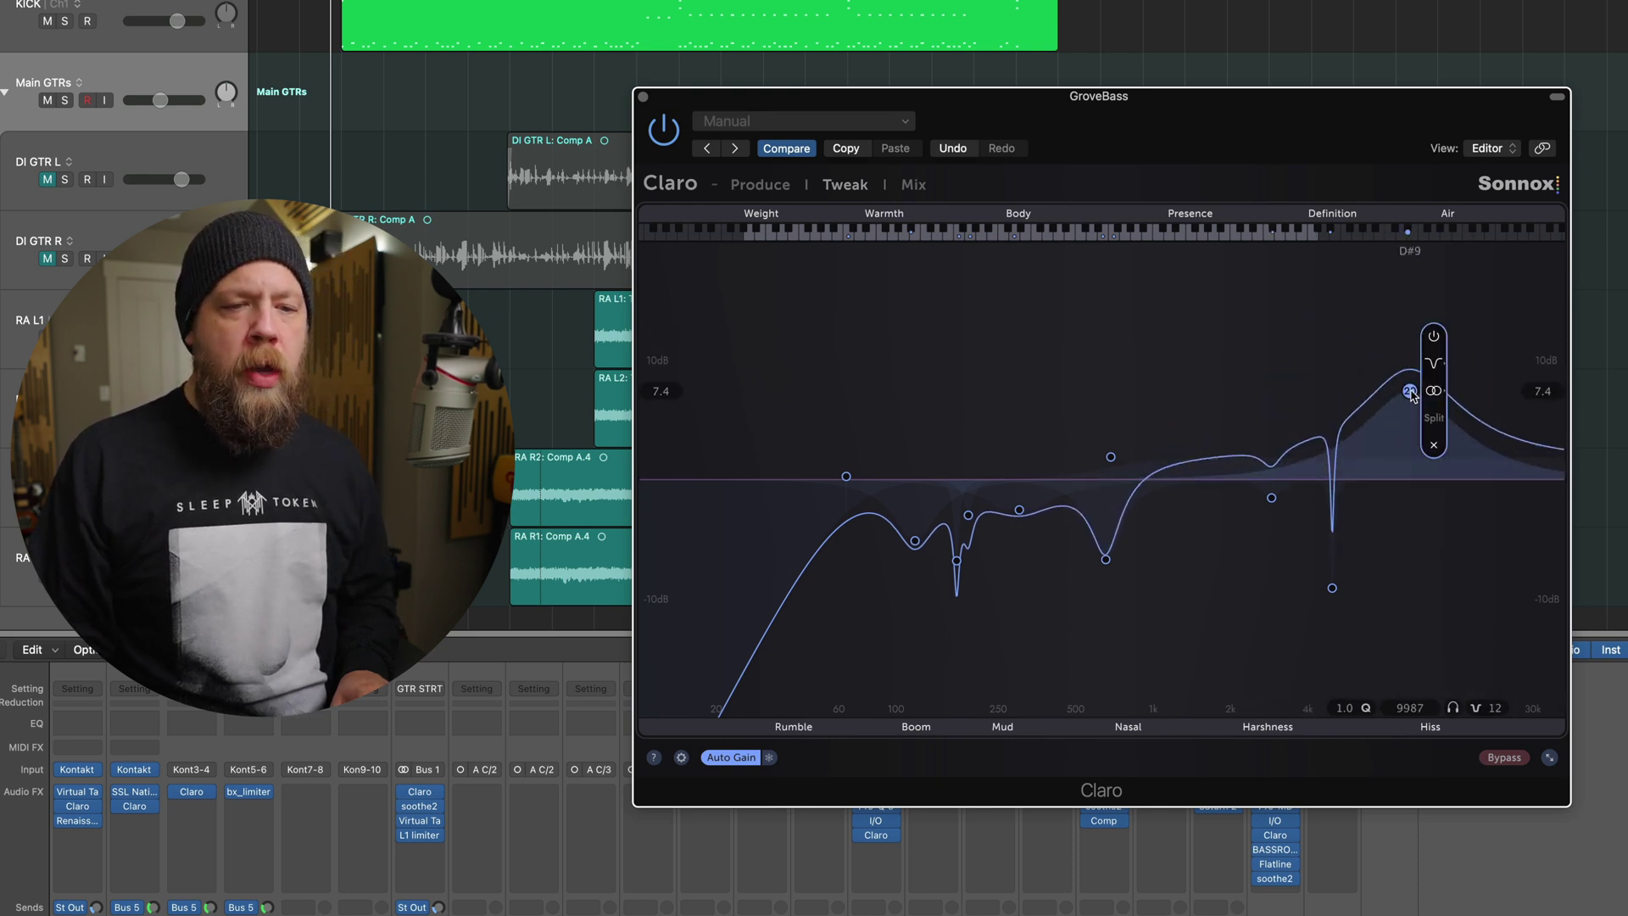
pyautogui.click(1432, 446)
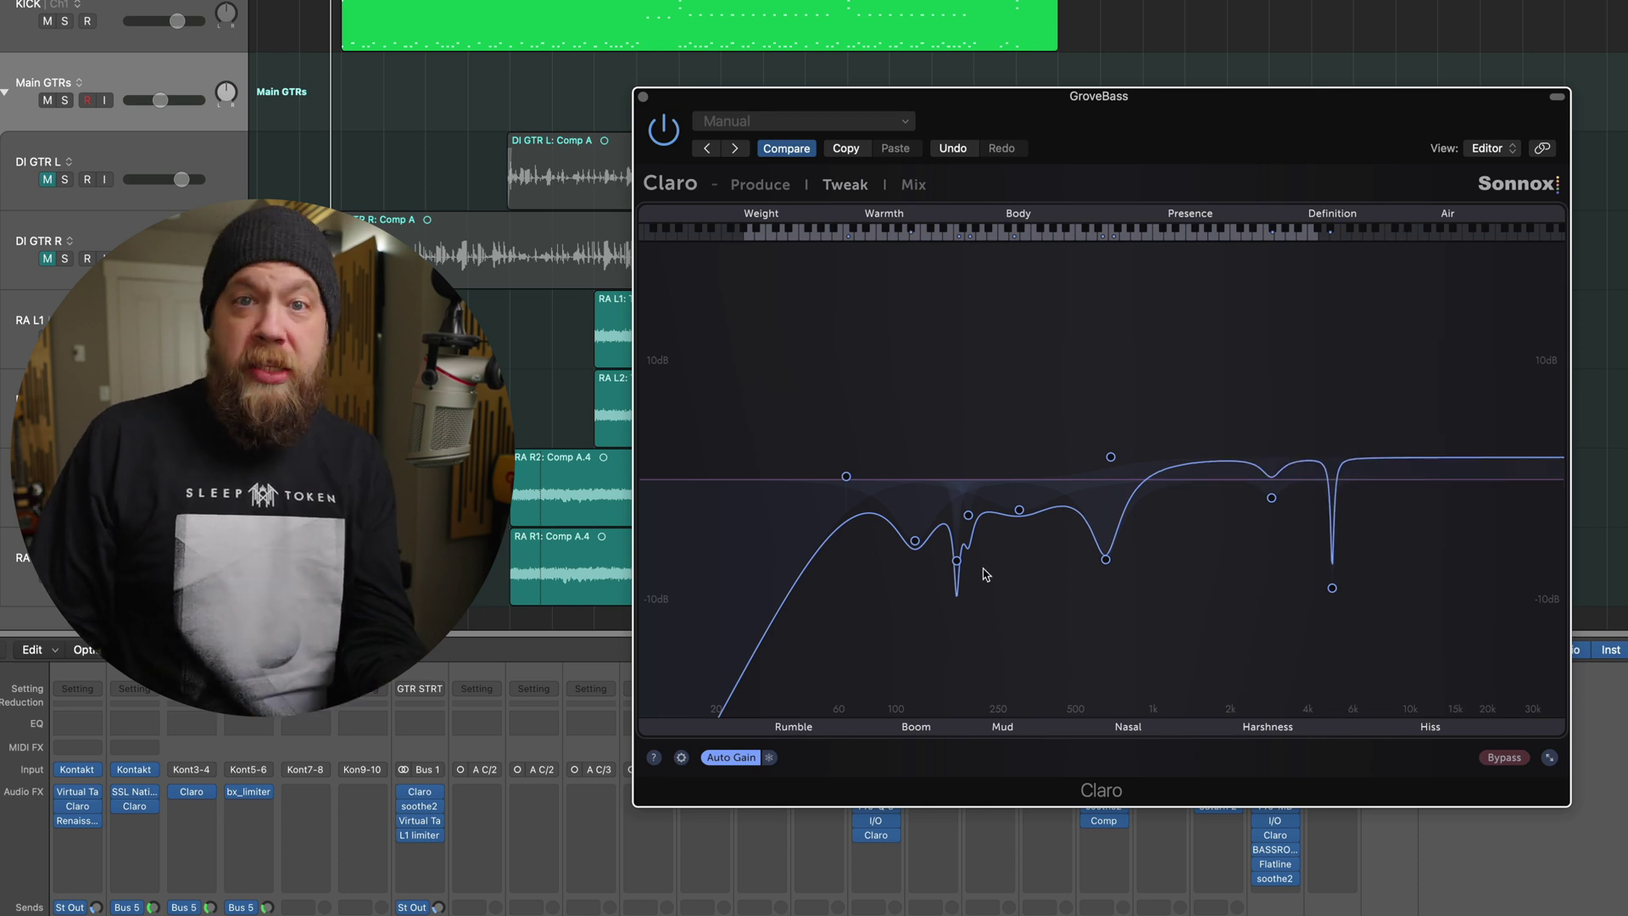
# - In the Mix view, load the EQs of KICK, Main GTRs, OUTSIDE, INSIDE and SNR one by one to compare them with GroveBass
pyautogui.click(912, 186)
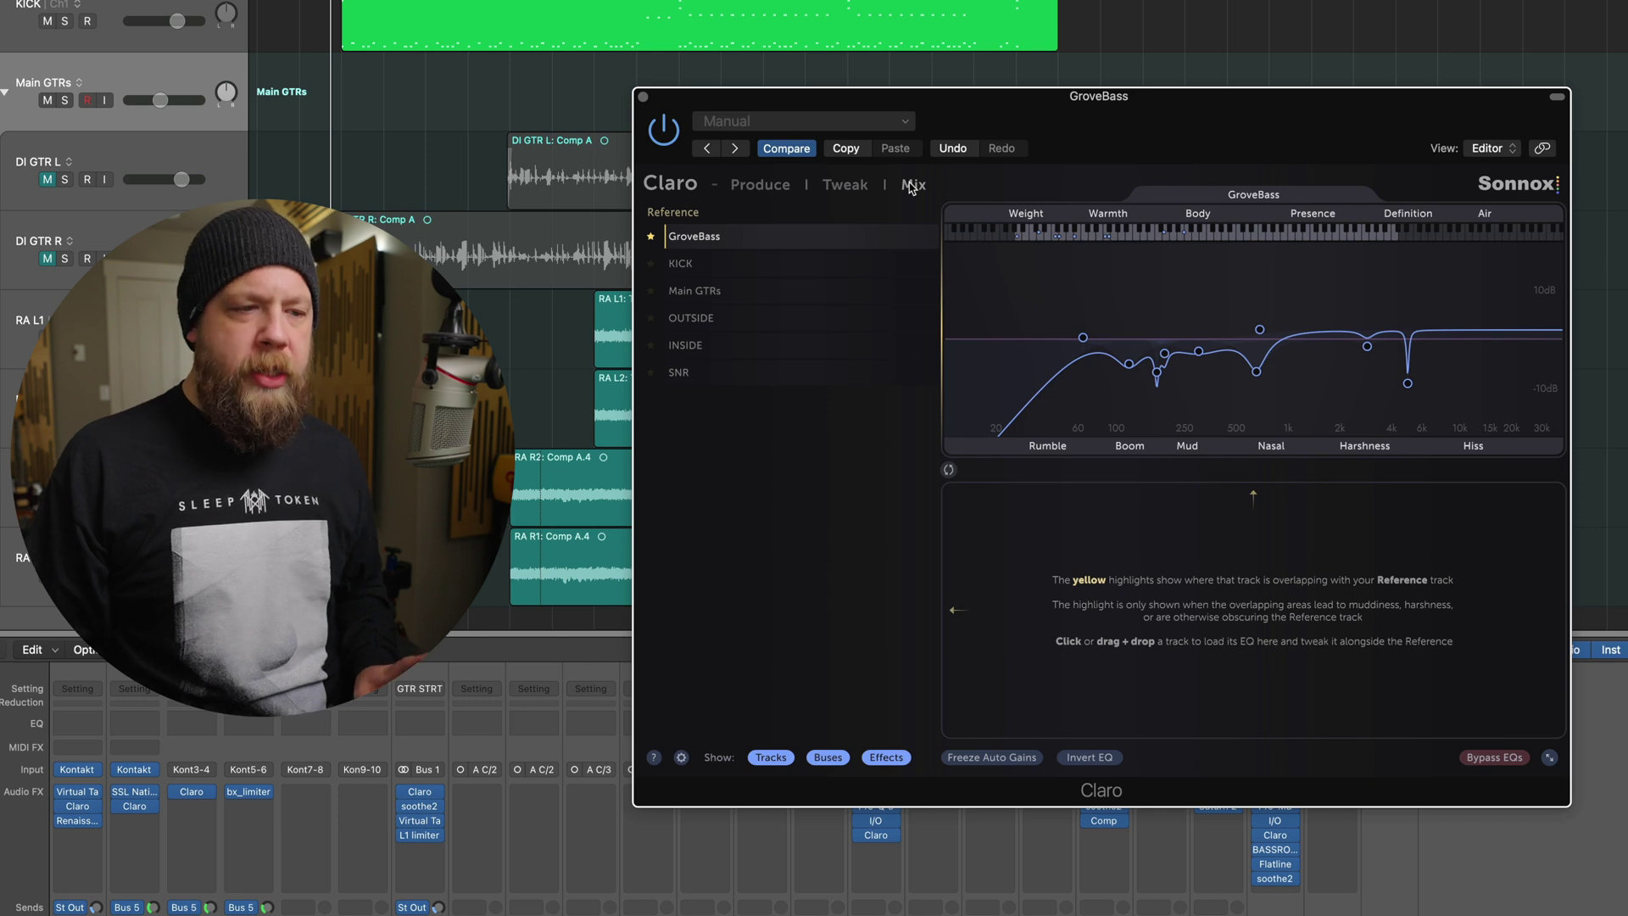
pyautogui.click(771, 271)
pyautogui.click(781, 290)
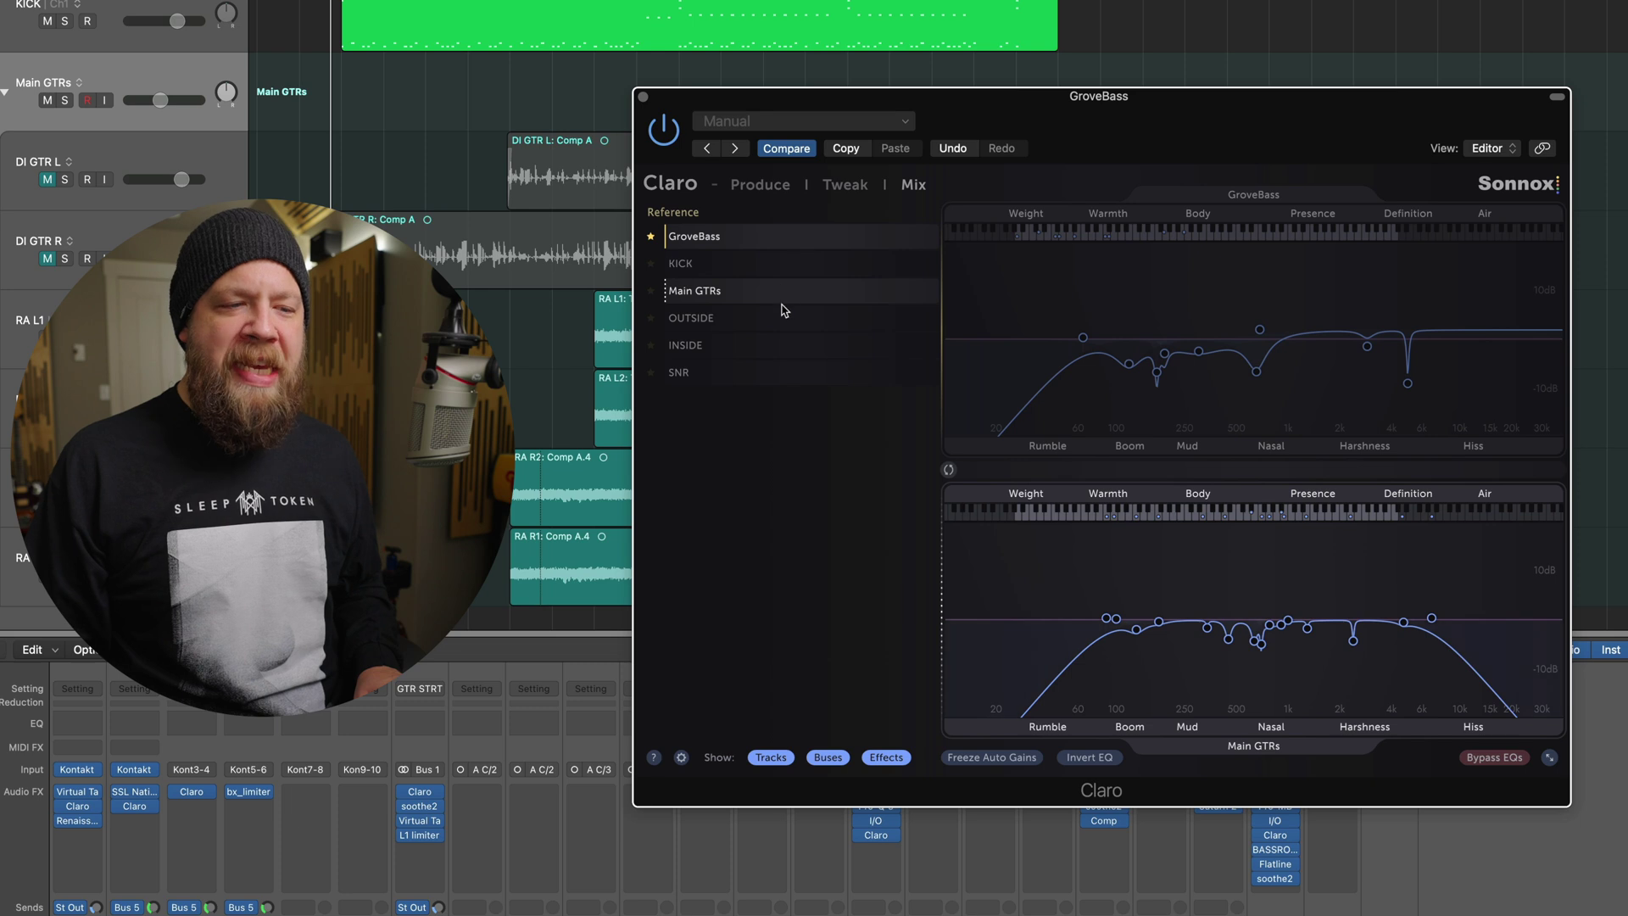
pyautogui.click(827, 328)
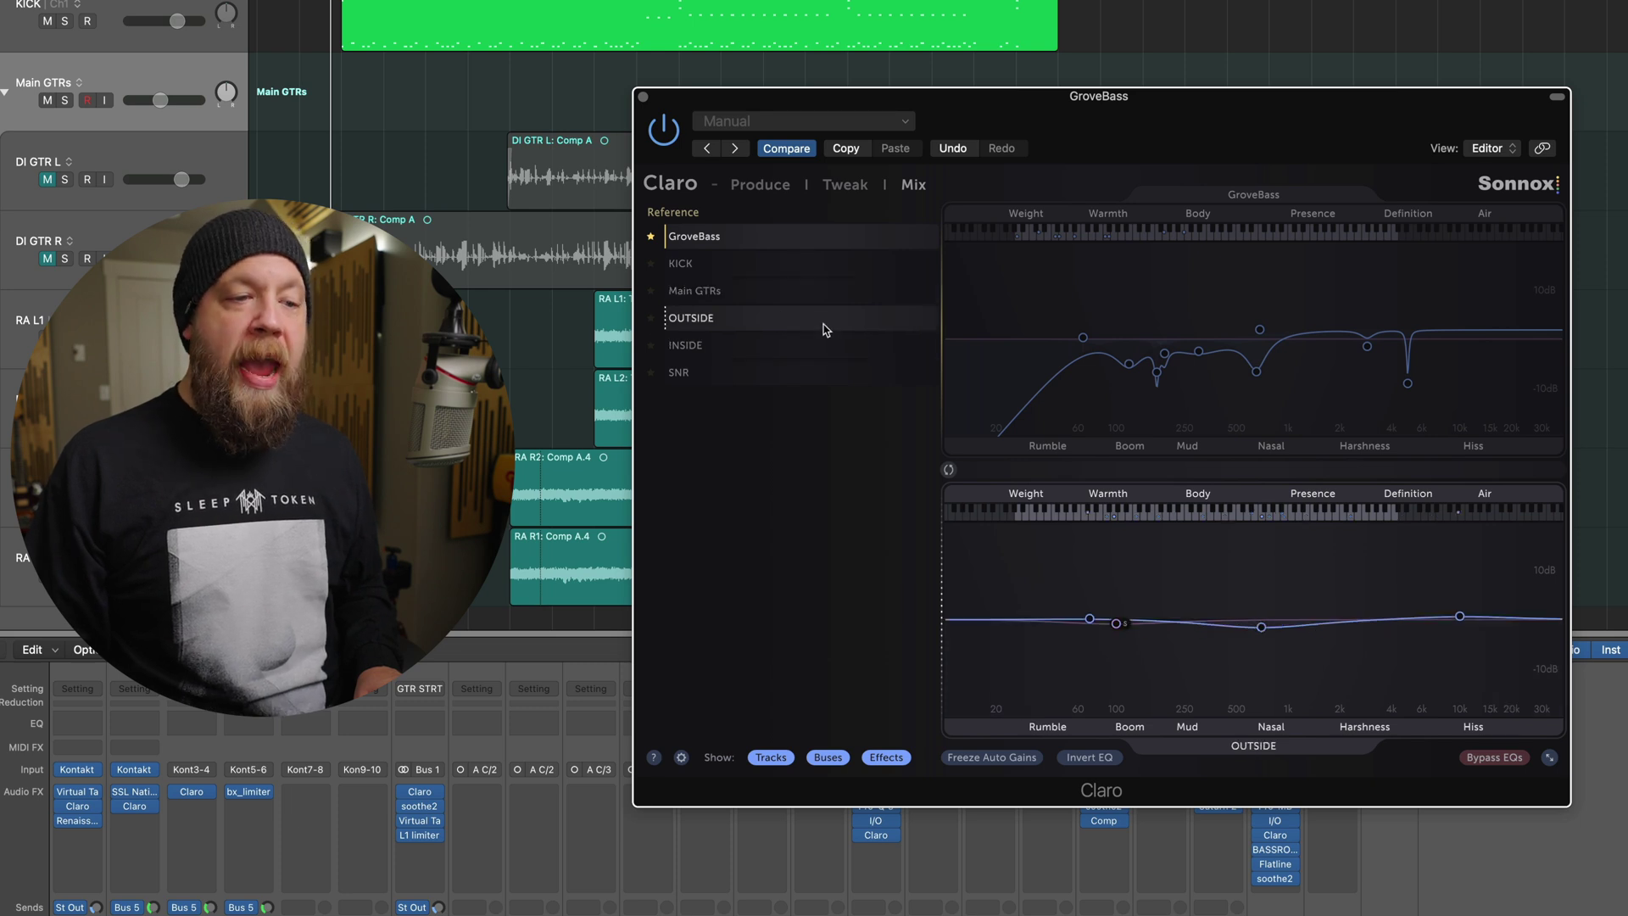
pyautogui.click(848, 349)
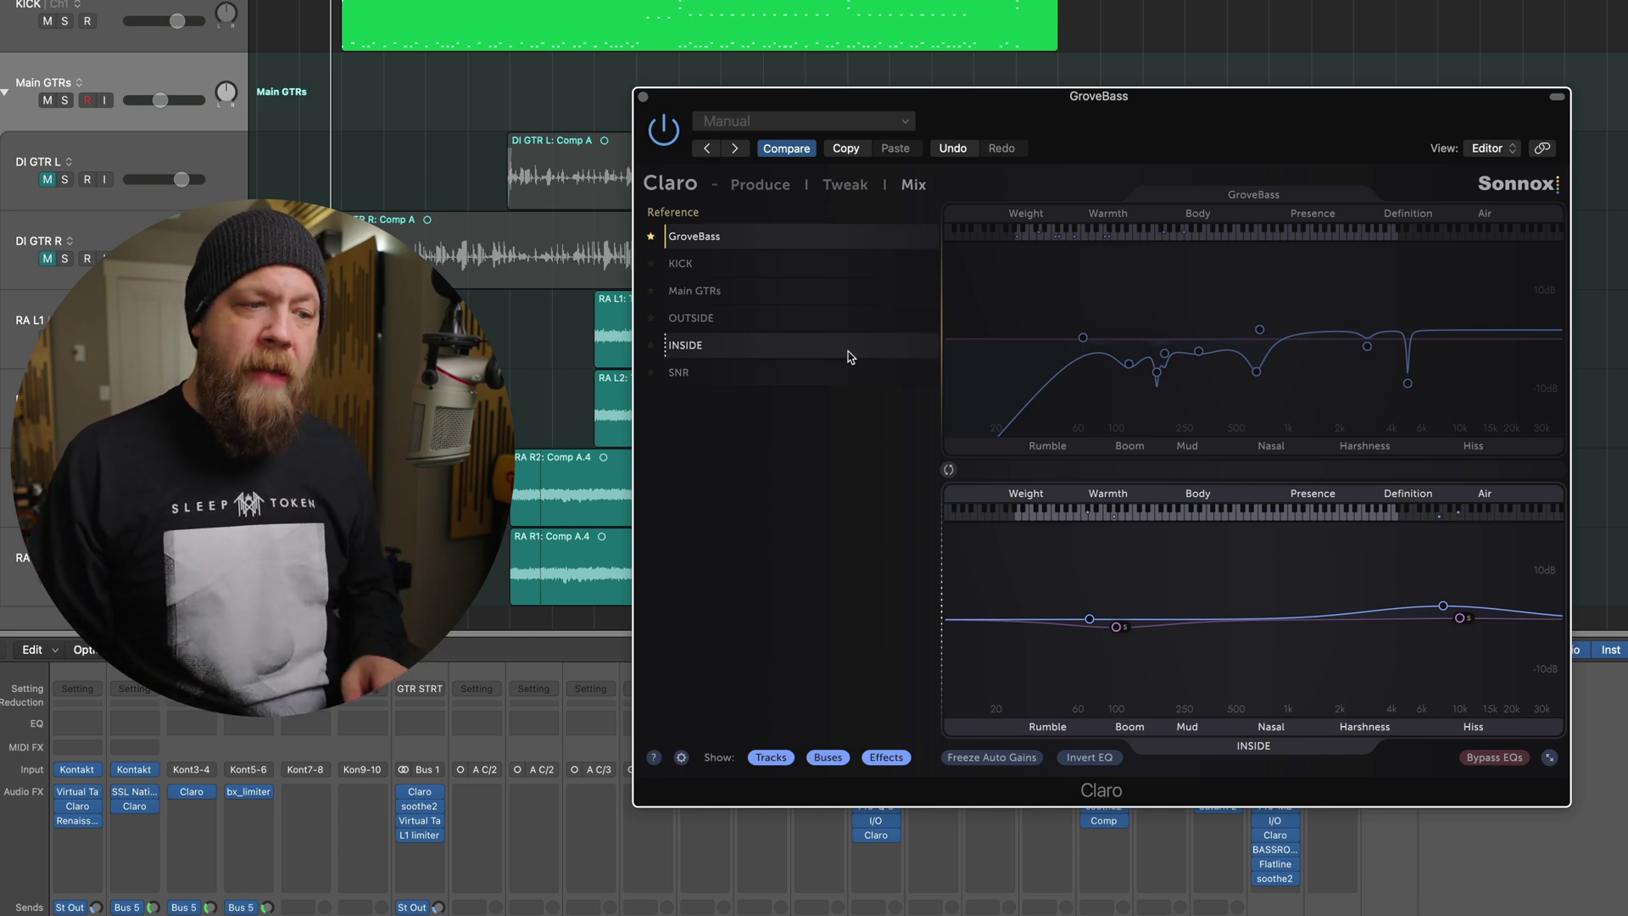
pyautogui.click(842, 370)
pyautogui.click(826, 270)
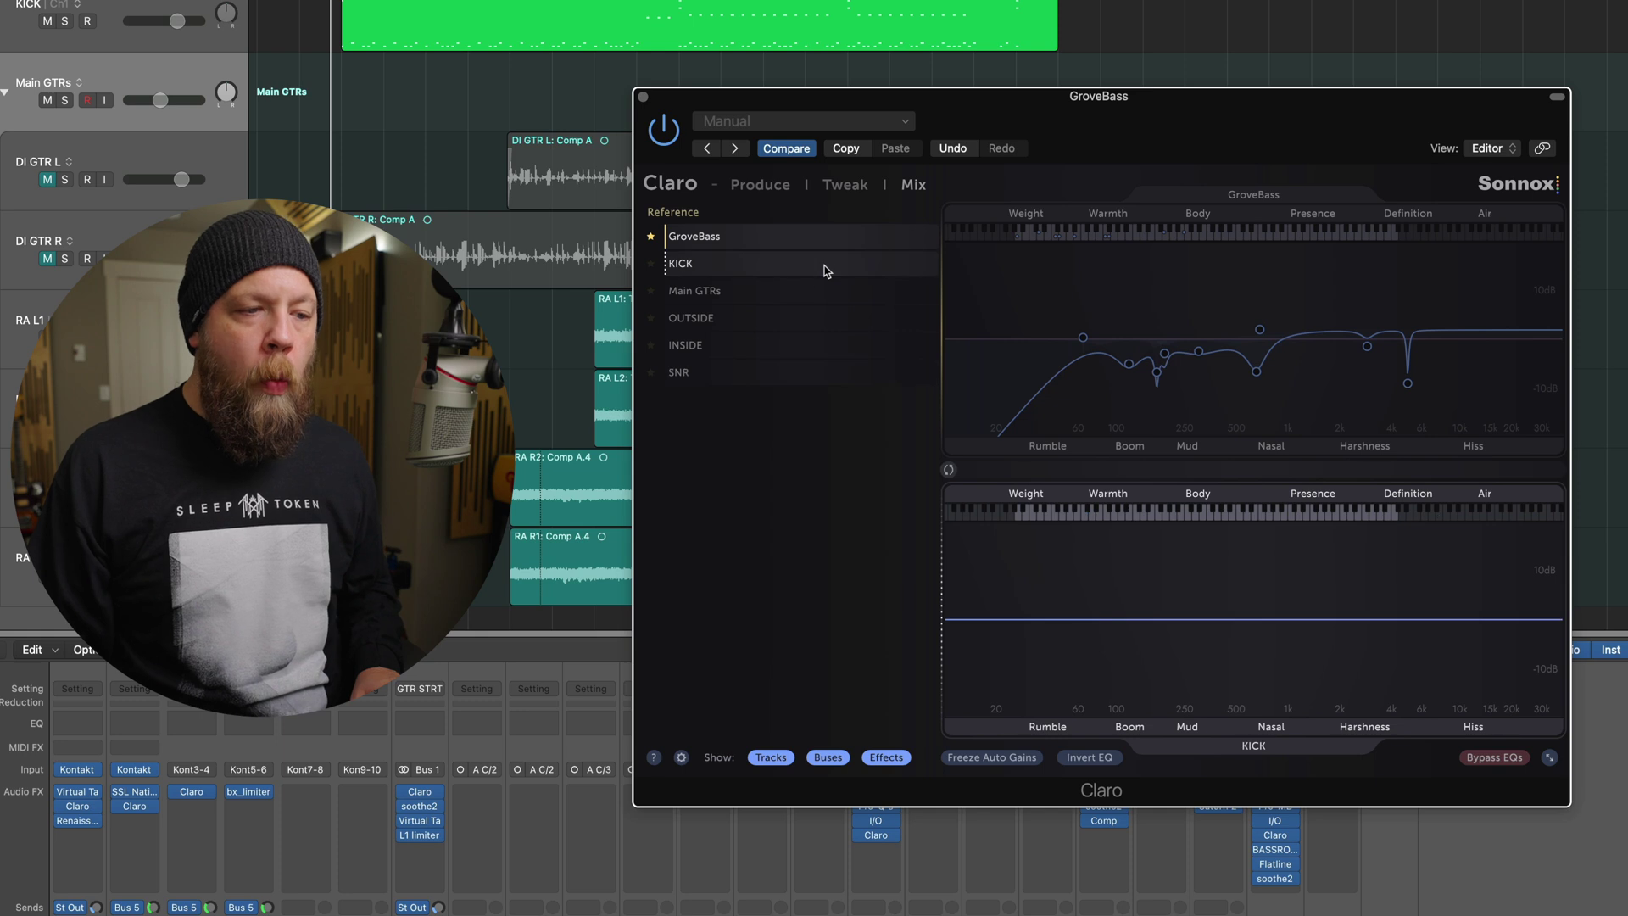
pyautogui.click(814, 290)
pyautogui.click(810, 321)
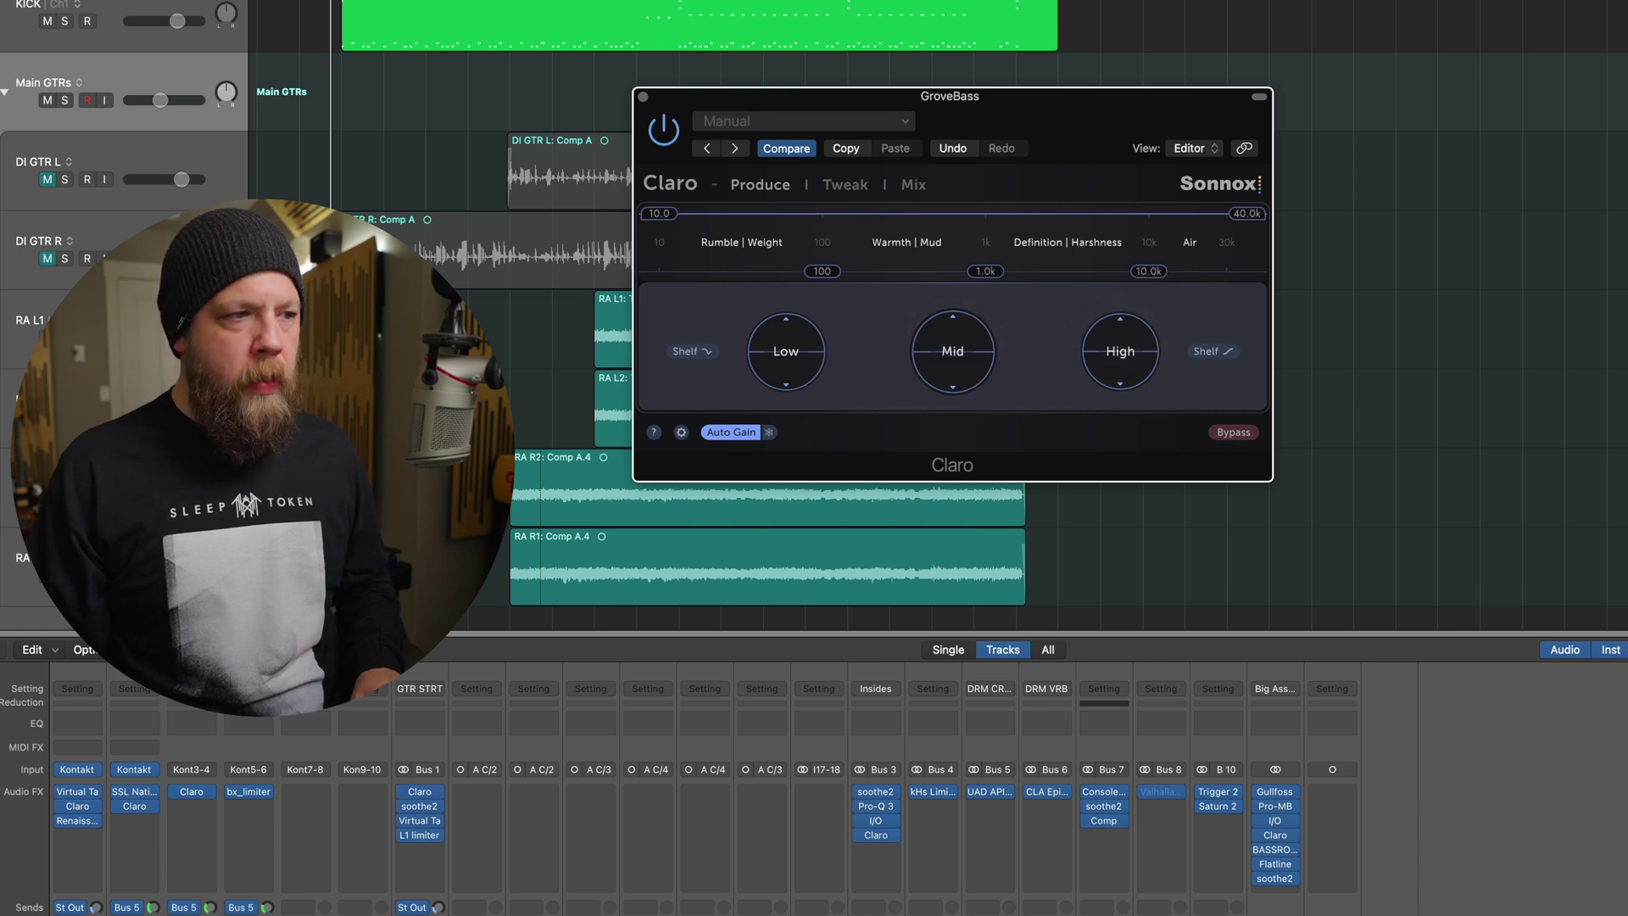
# - Solo the bass, start playback, and try cutting the Low band to about -26.7 dB before resetting it to zero
pyautogui.press('s')
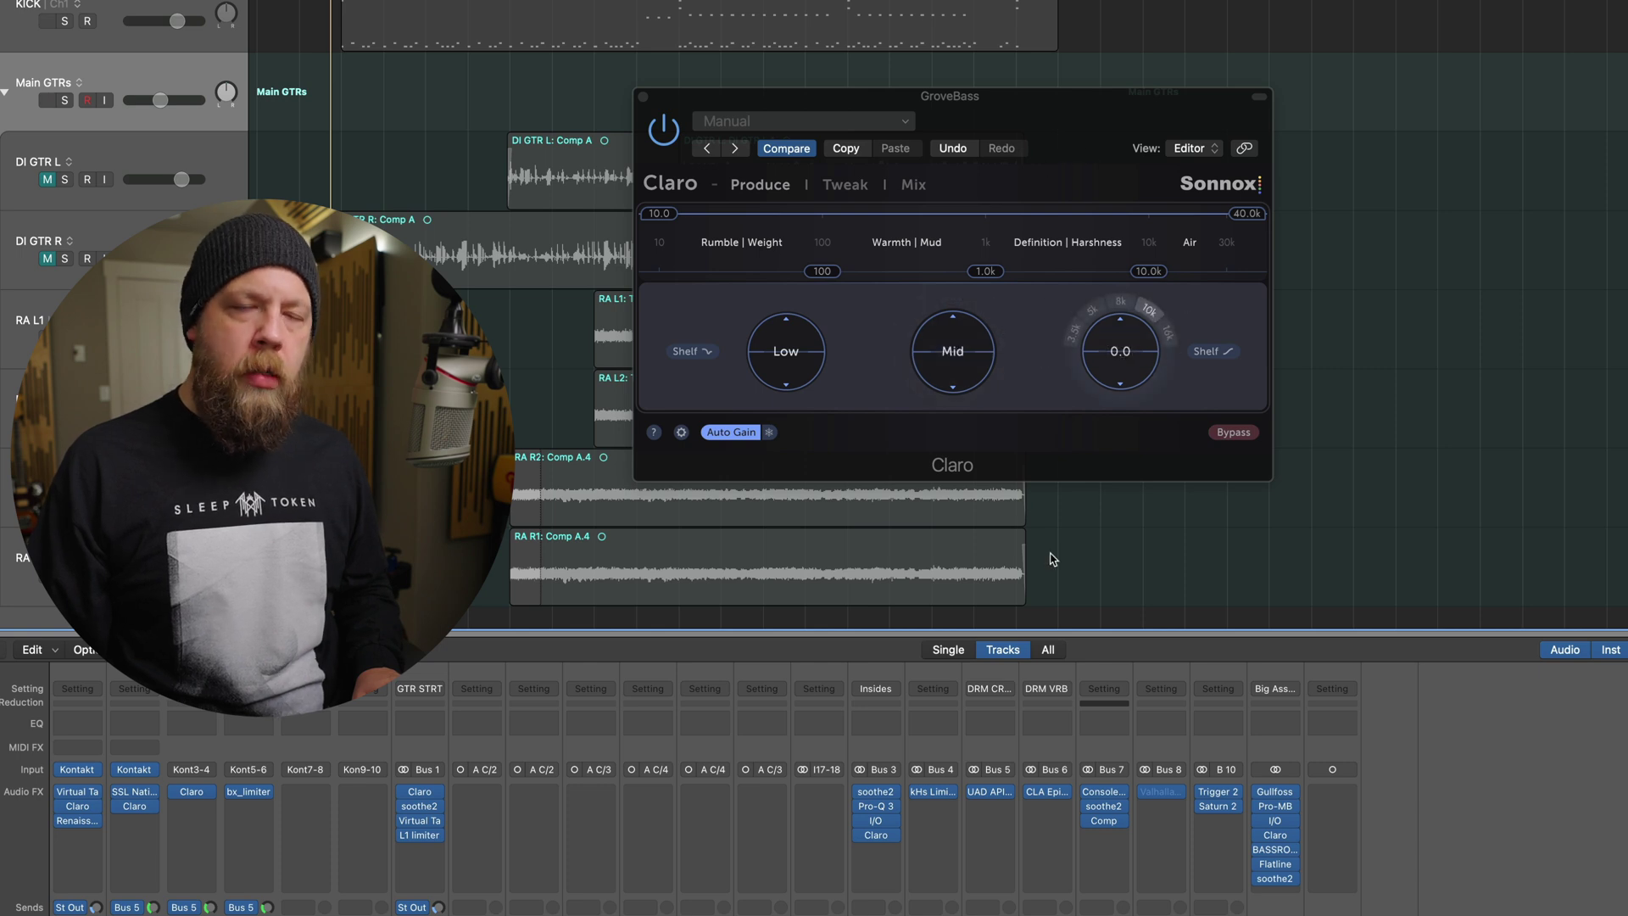
pyautogui.press('space')
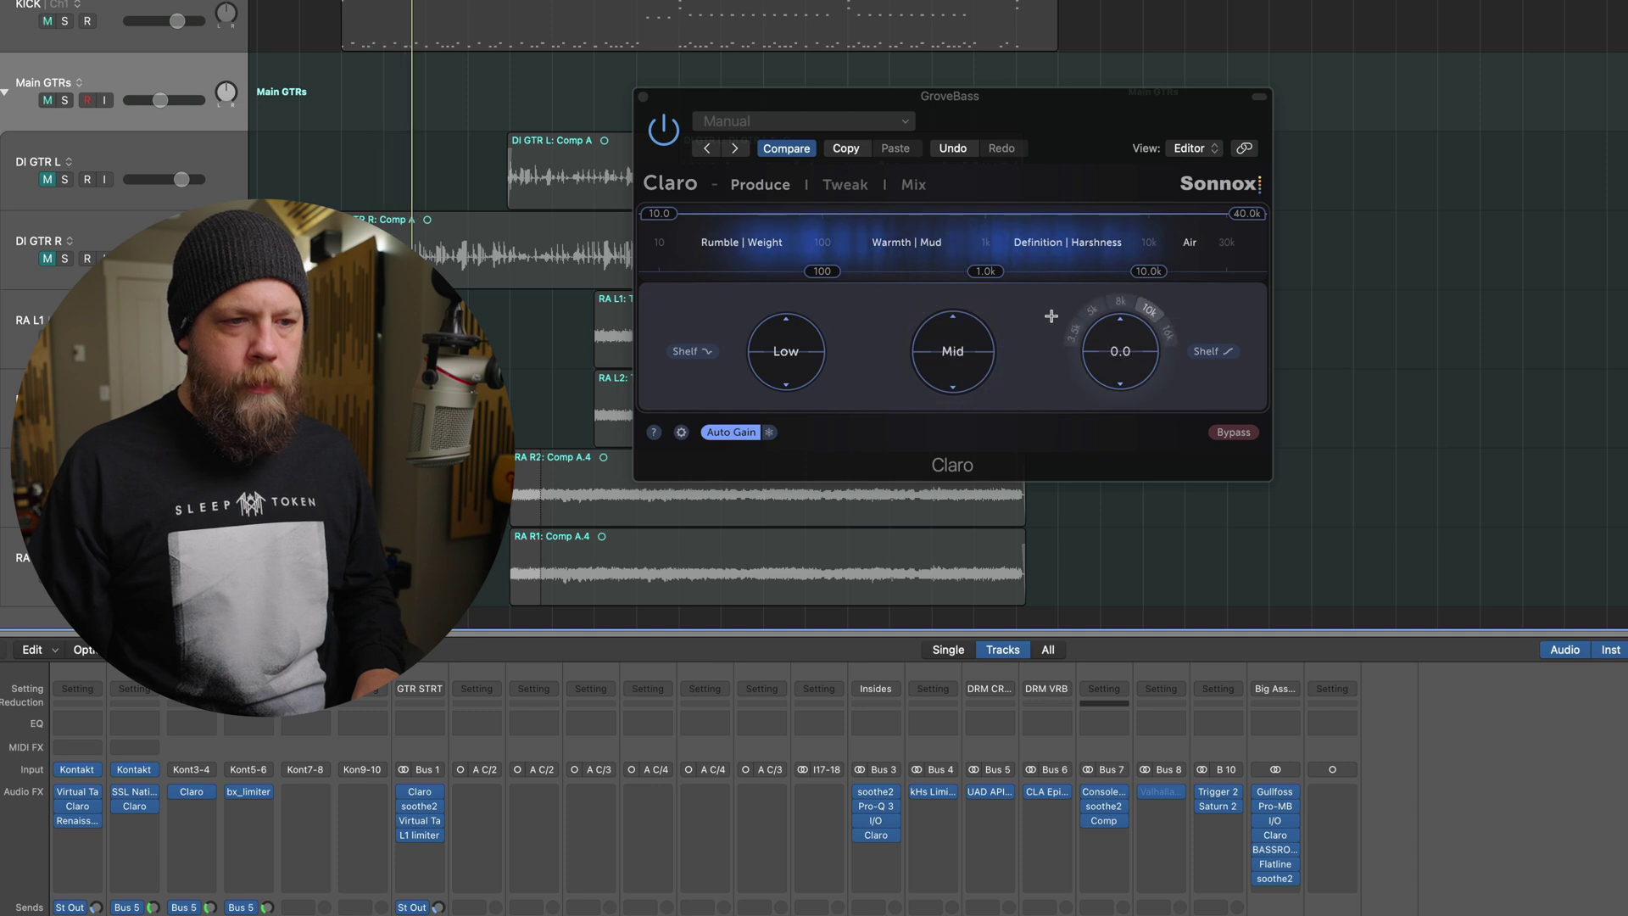
pyautogui.moveTo(787, 360); pyautogui.dragTo(786, 515)
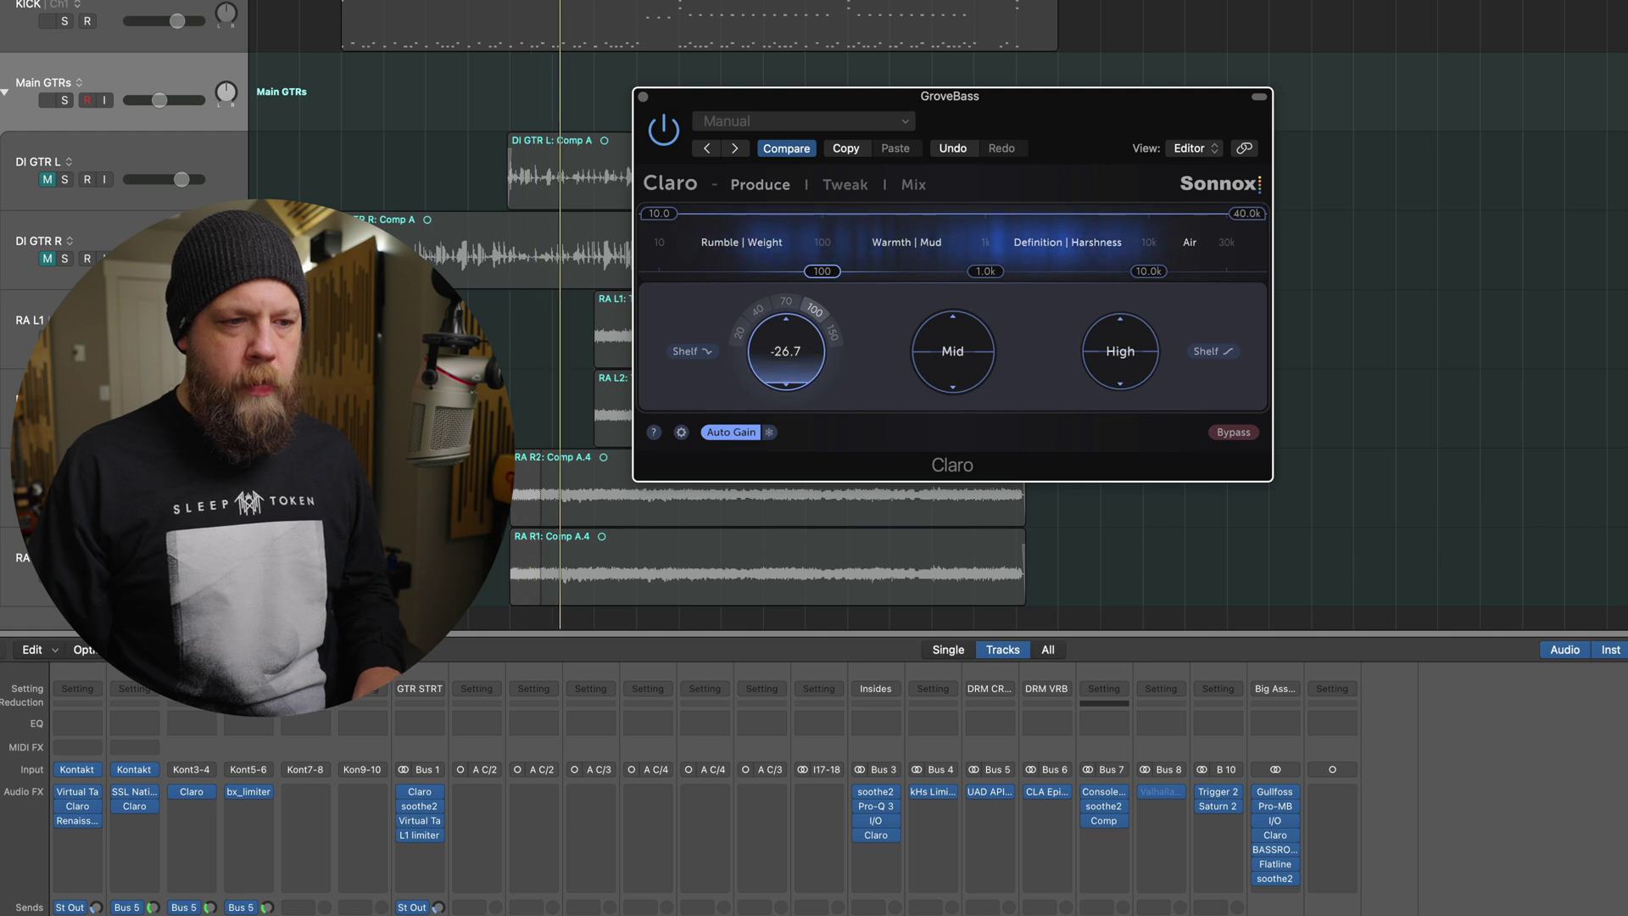
pyautogui.doubleClick(786, 351)
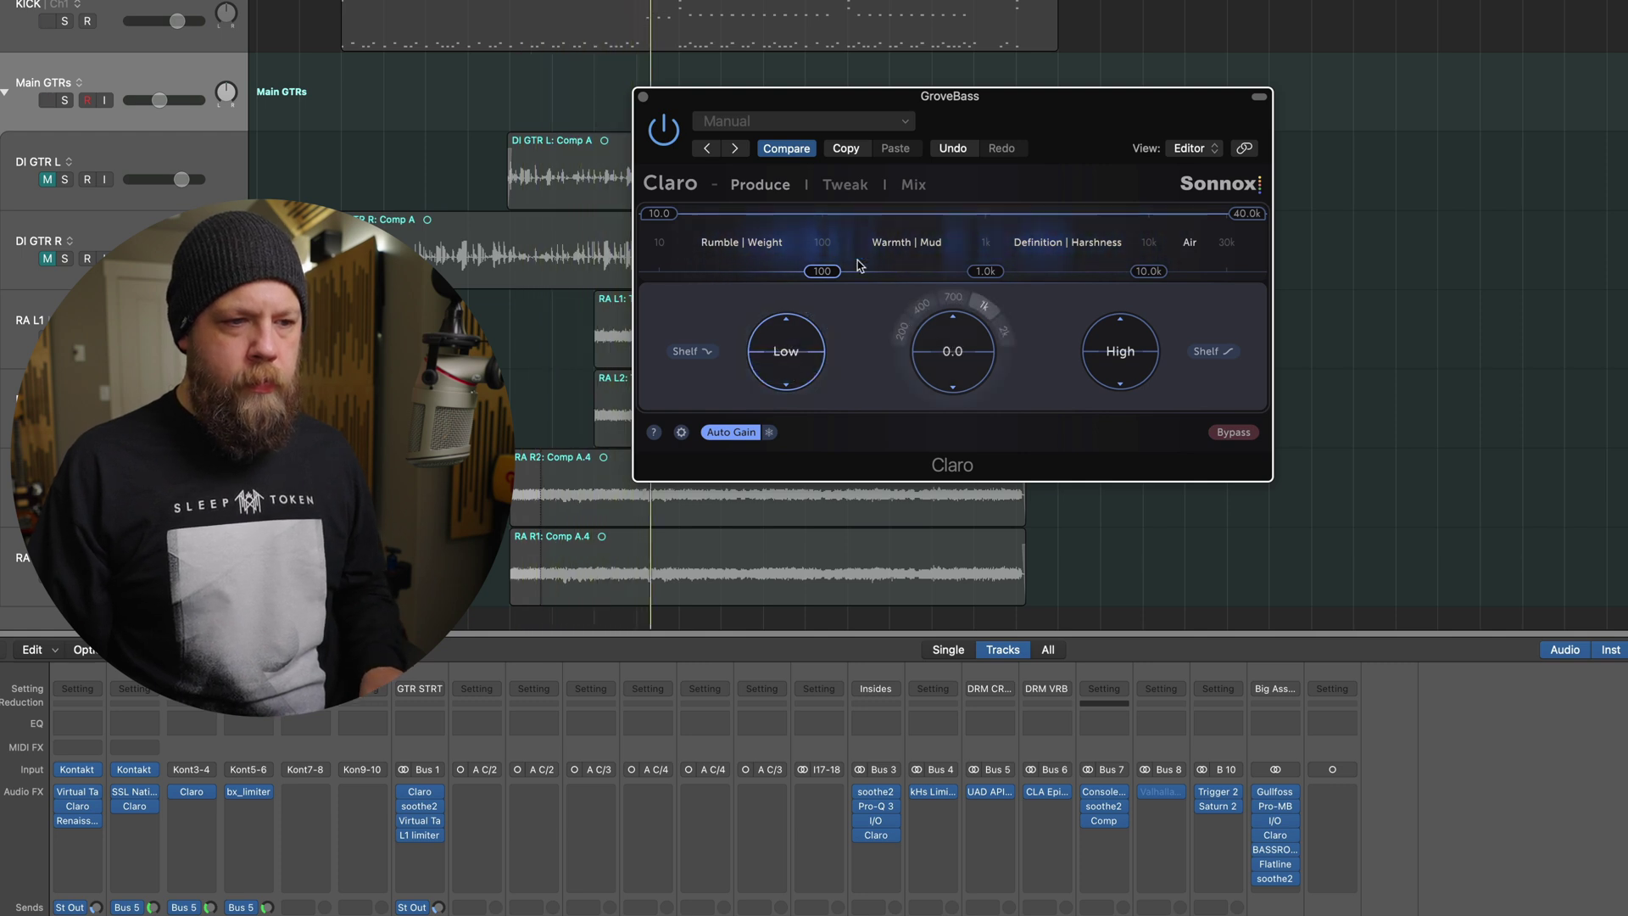
# - Examine the playing bass's spectrum and EQ curve in the Tweak view
pyautogui.click(854, 187)
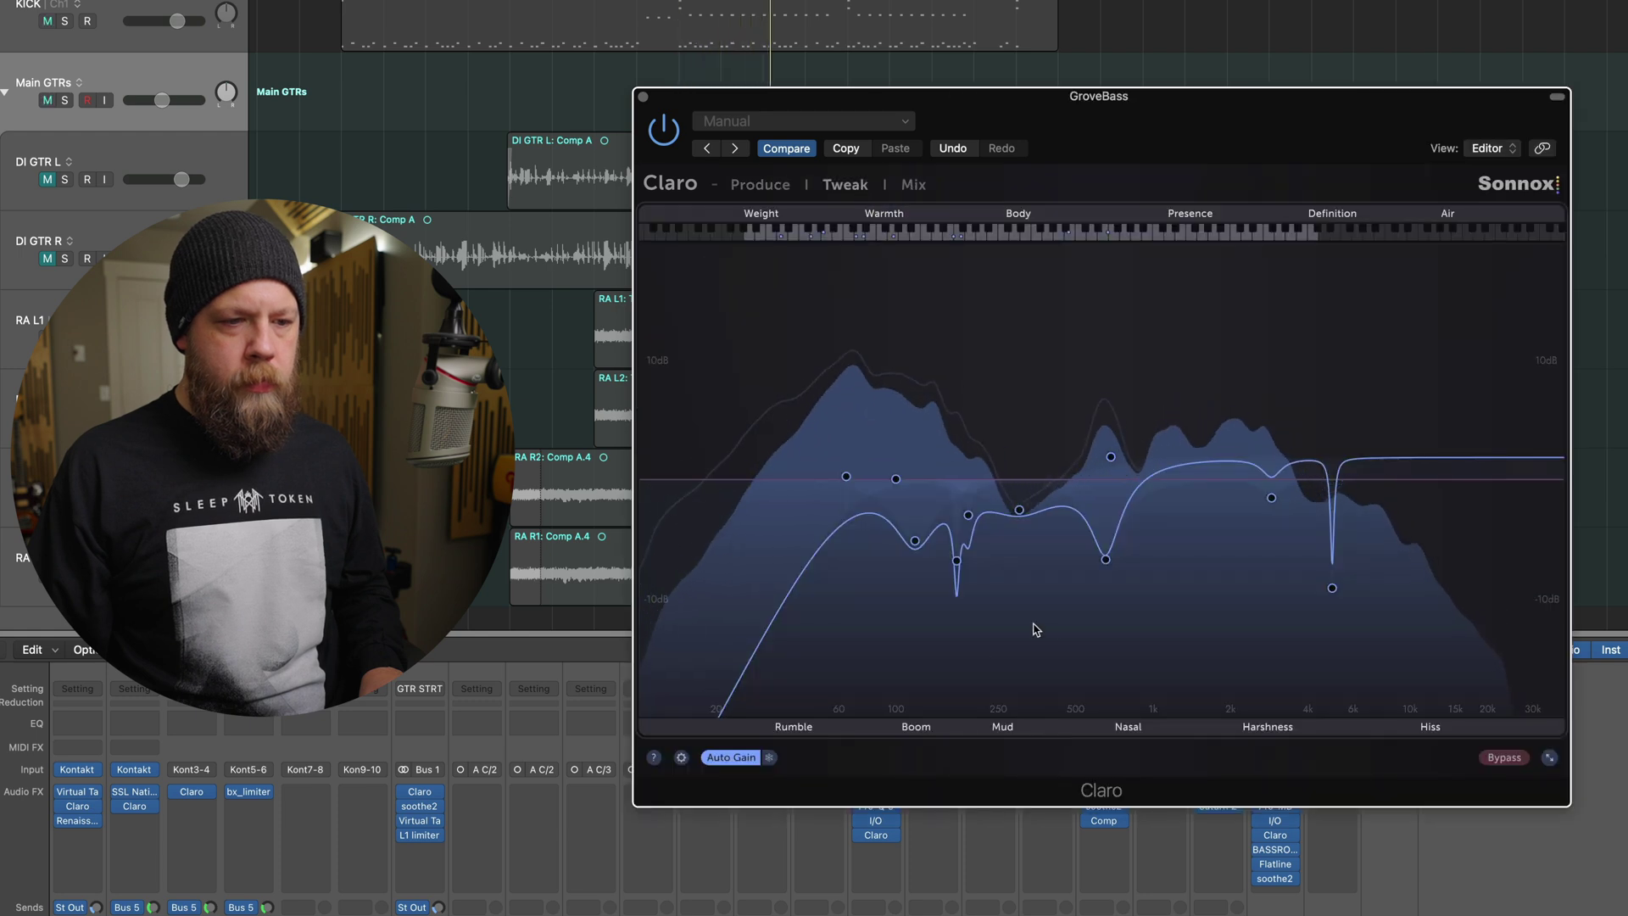
pyautogui.moveTo(1105, 564)
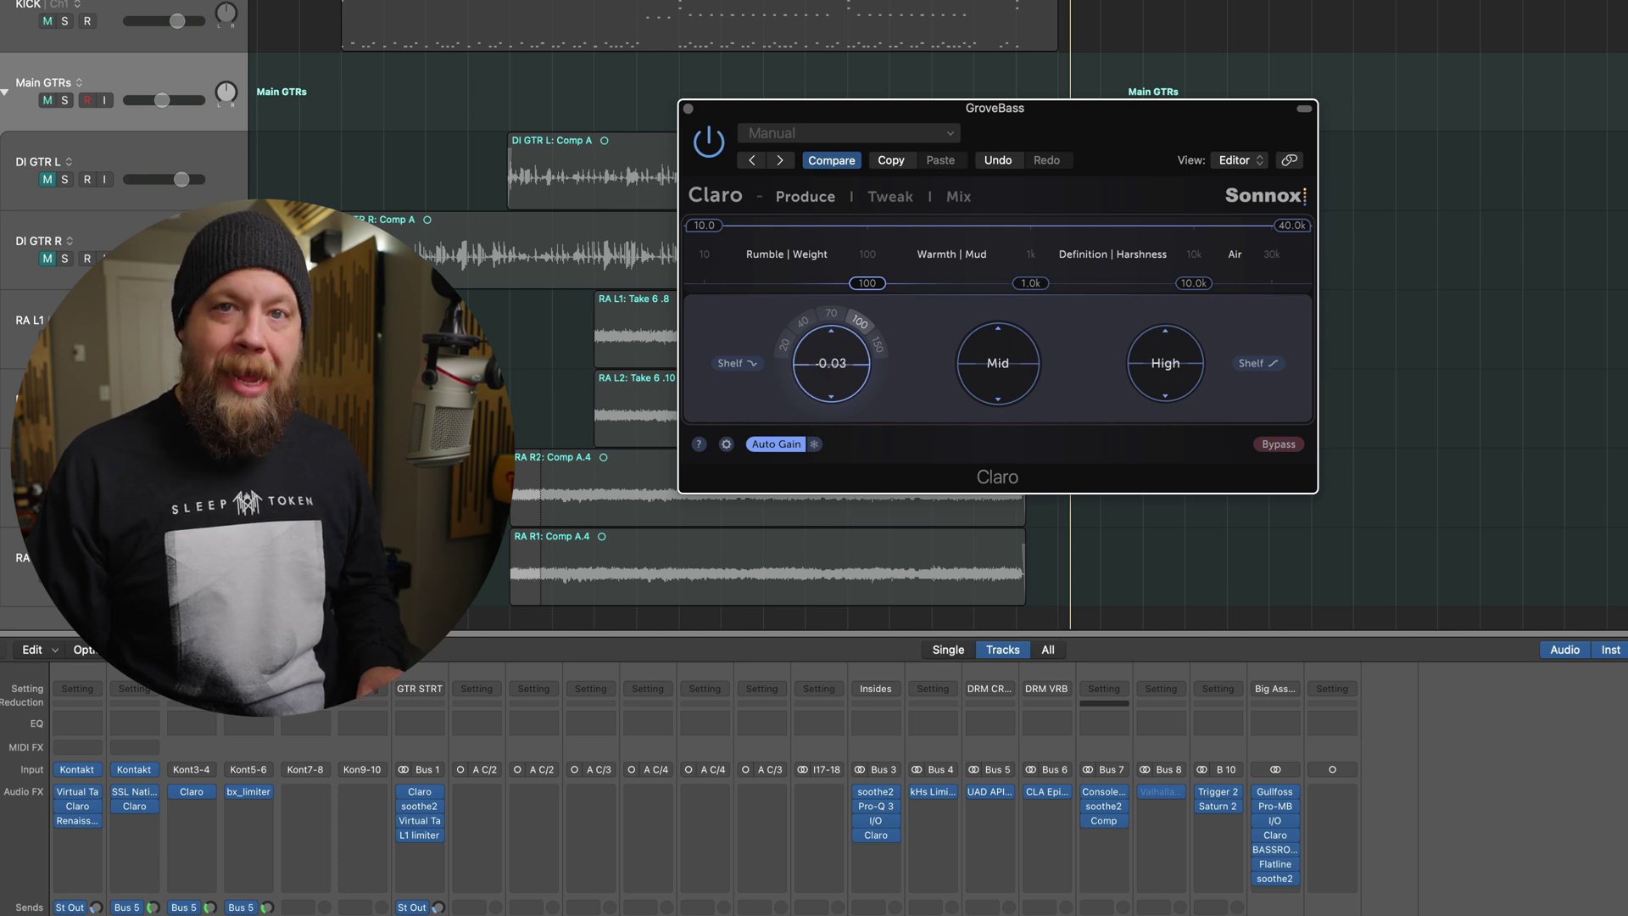
# - Zero the Low gain, try 70 Hz and about 85.6 Hz as the Low band's frequency, and return it to 100 Hz
pyautogui.moveTo(831, 365); pyautogui.dragTo(831, 362)
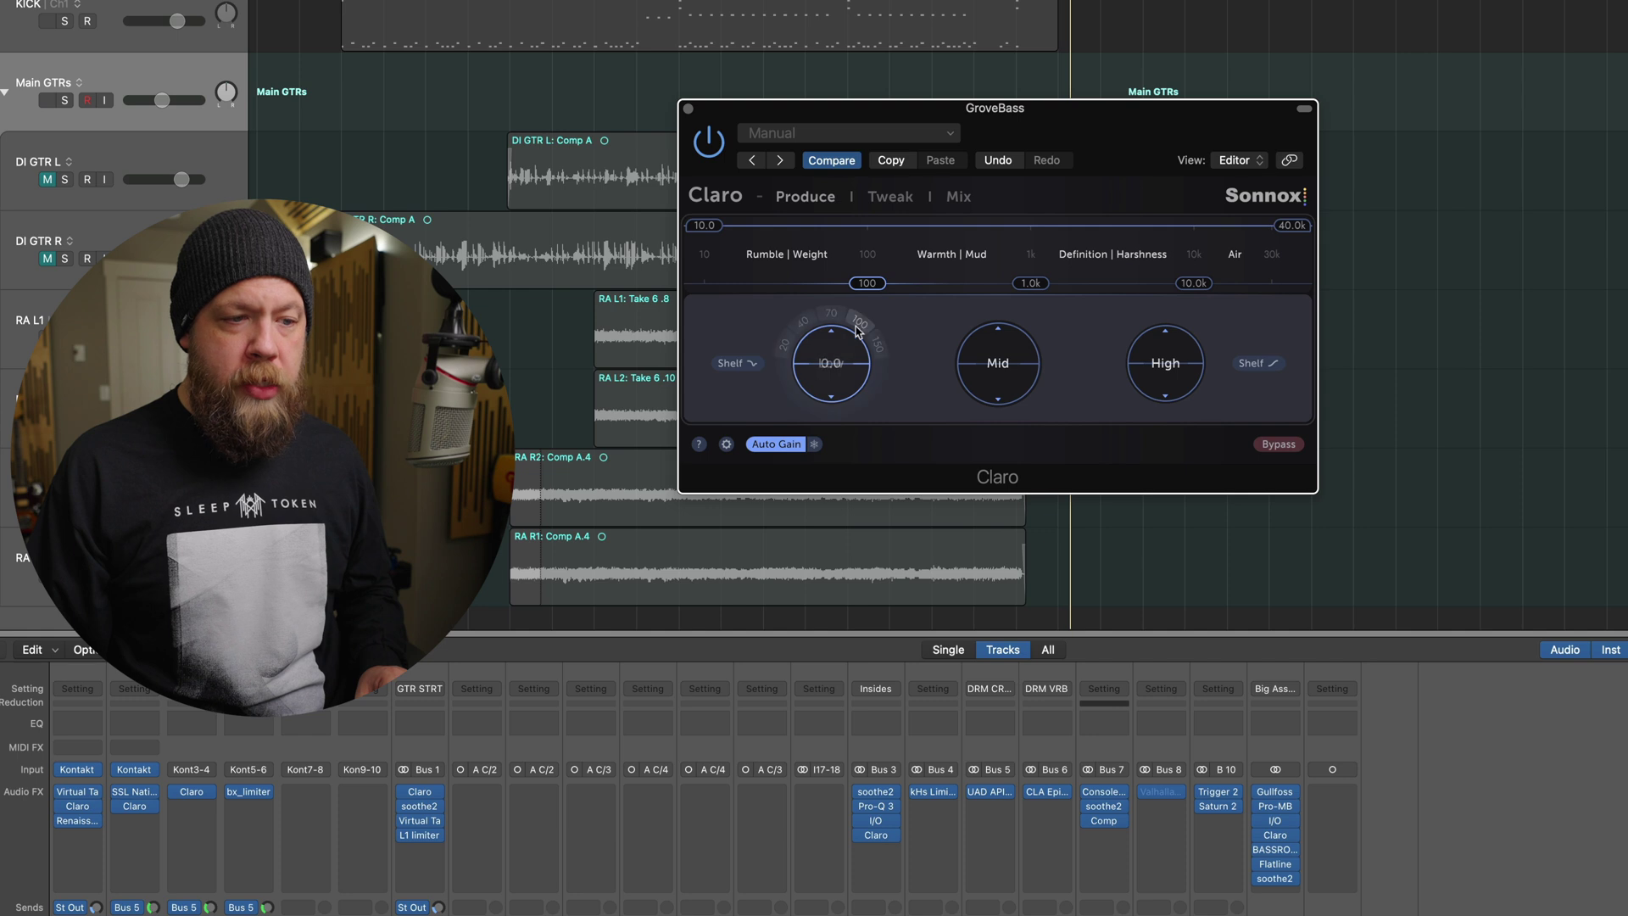
pyautogui.click(831, 317)
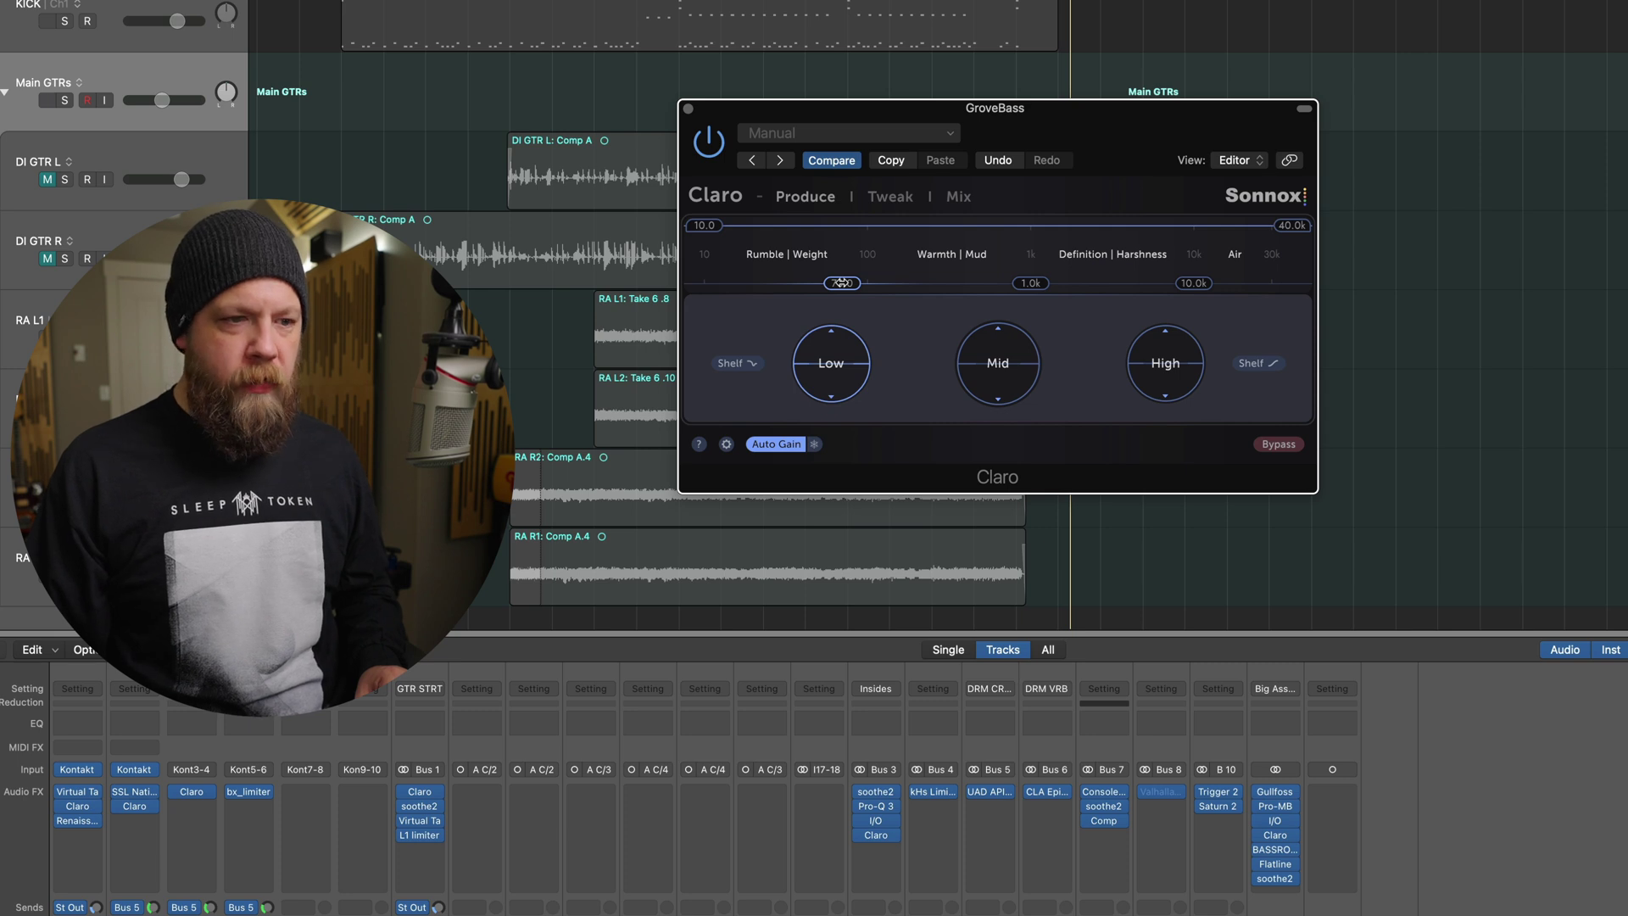
pyautogui.moveTo(842, 283)
pyautogui.mouseDown()
pyautogui.moveTo(818, 283)
pyautogui.moveTo(856, 284)
pyautogui.mouseUp()
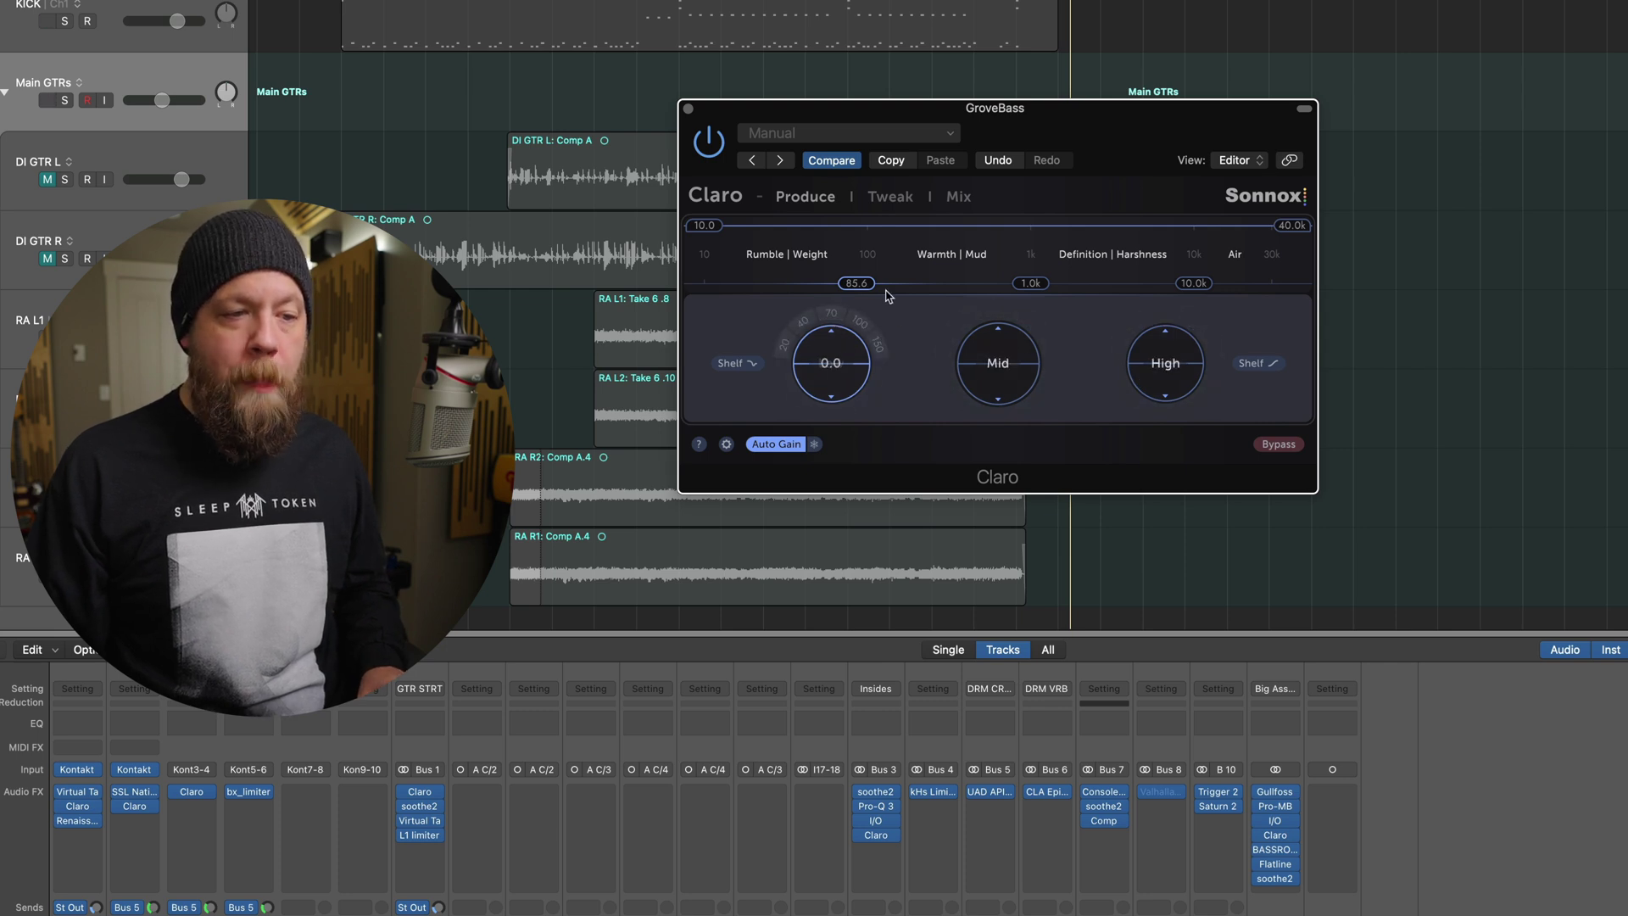
pyautogui.click(831, 315)
pyautogui.click(866, 323)
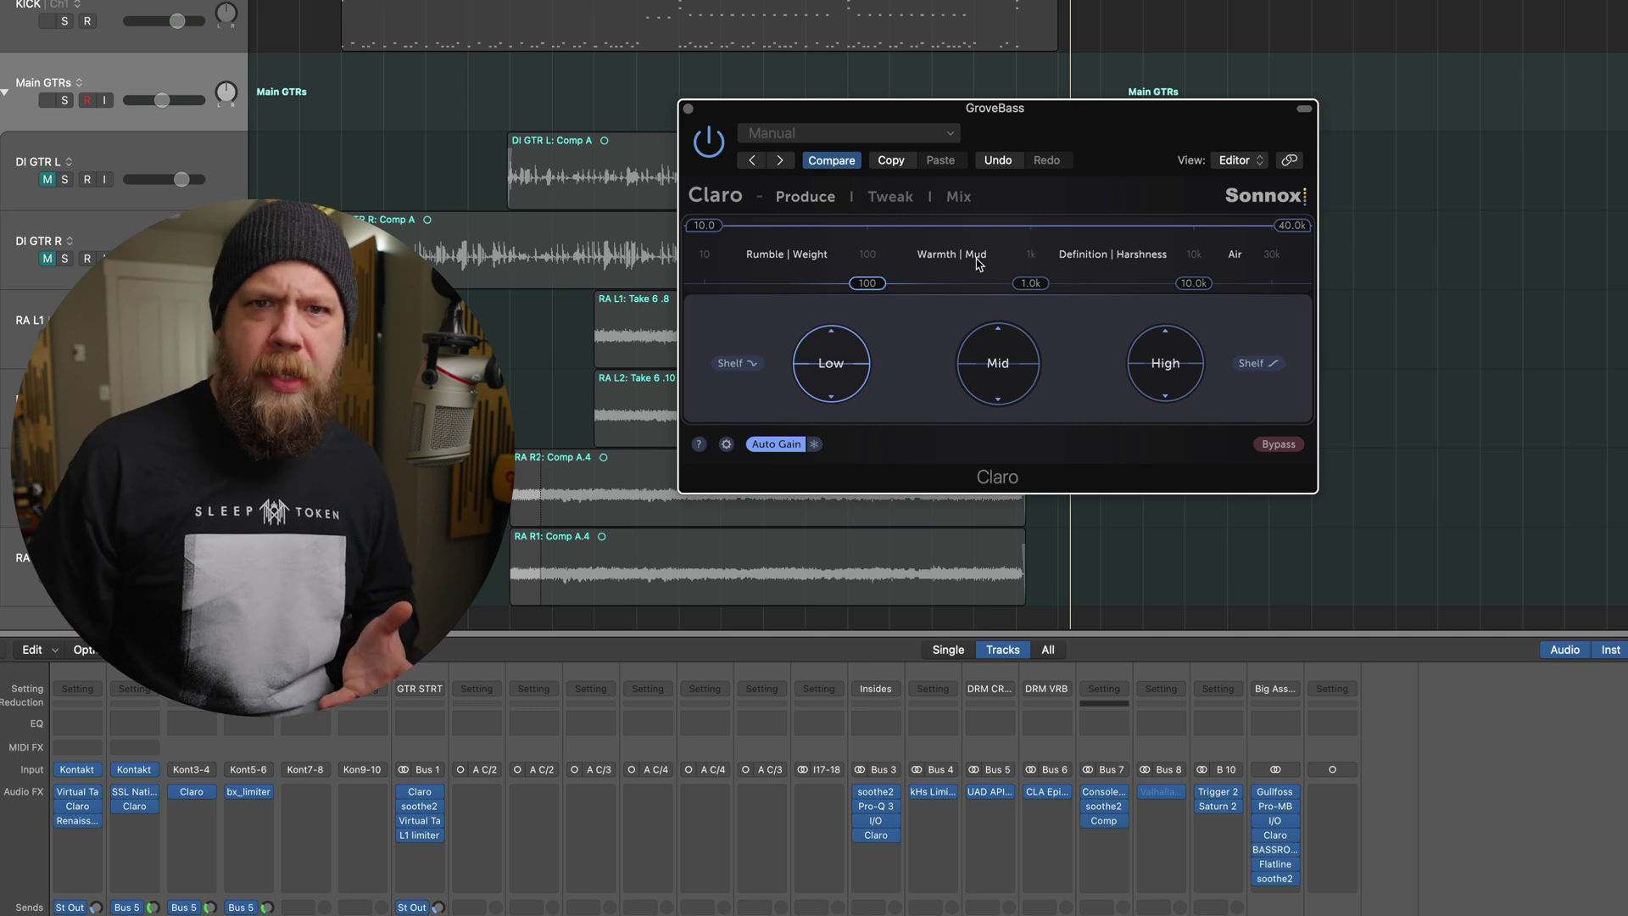
# - Try the Low and High shelf options and switch both off again
pyautogui.click(737, 364)
pyautogui.click(1256, 365)
pyautogui.click(1255, 365)
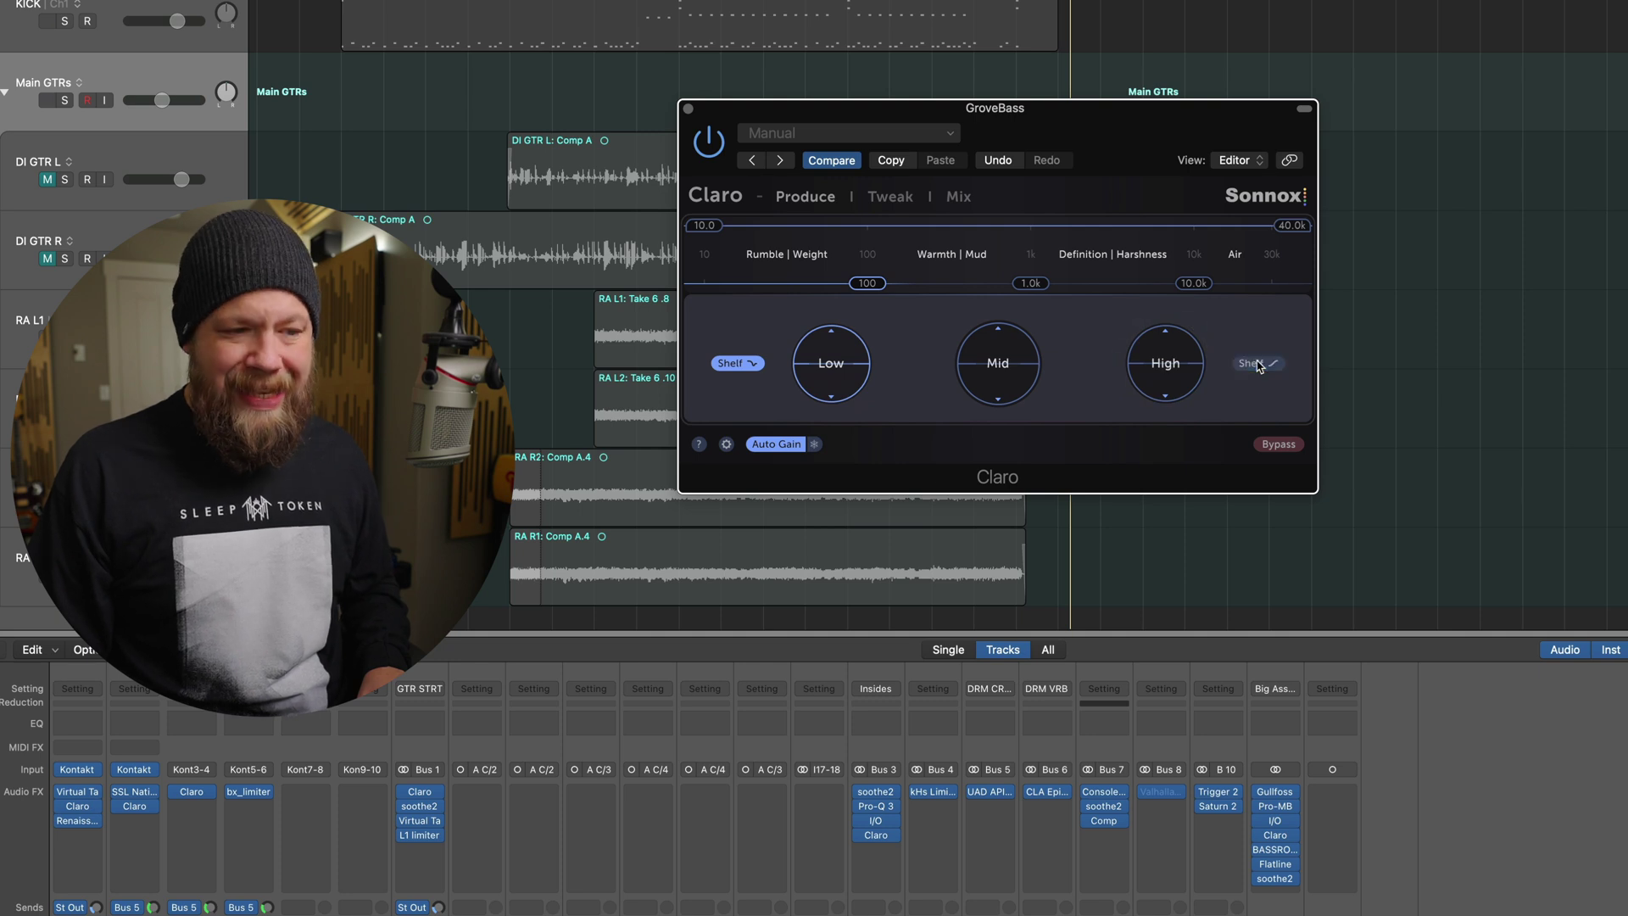
pyautogui.click(732, 364)
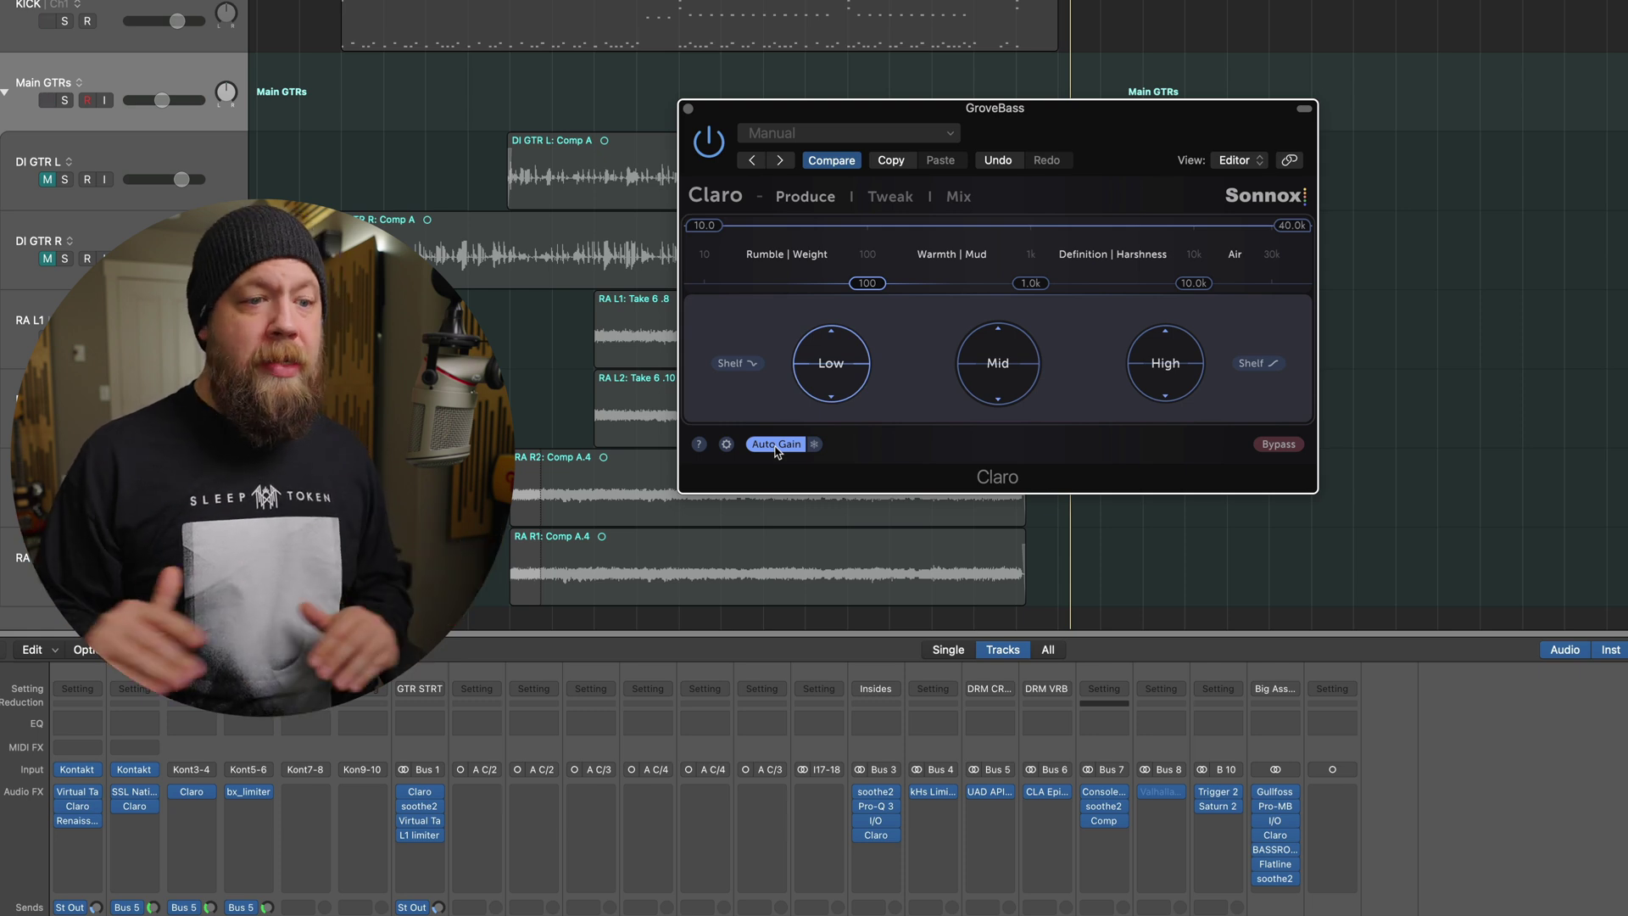
# - Play the bass in the Tweak view and compare the sound with the 654.9 Hz cut bypassed and re-enabled
pyautogui.click(881, 197)
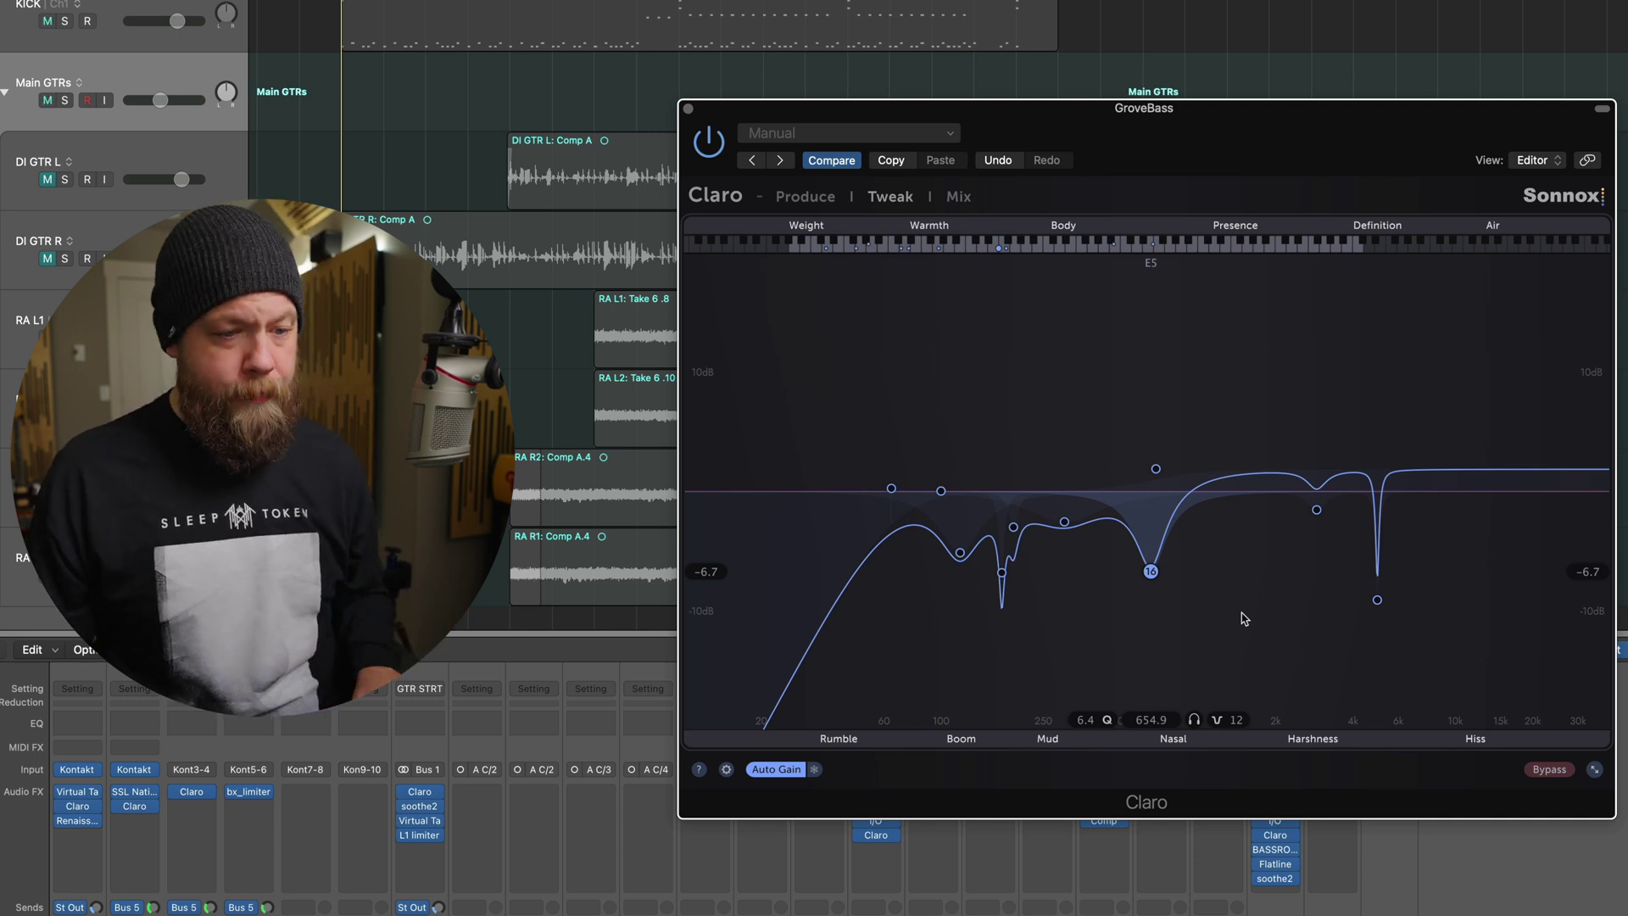
pyautogui.press('space')
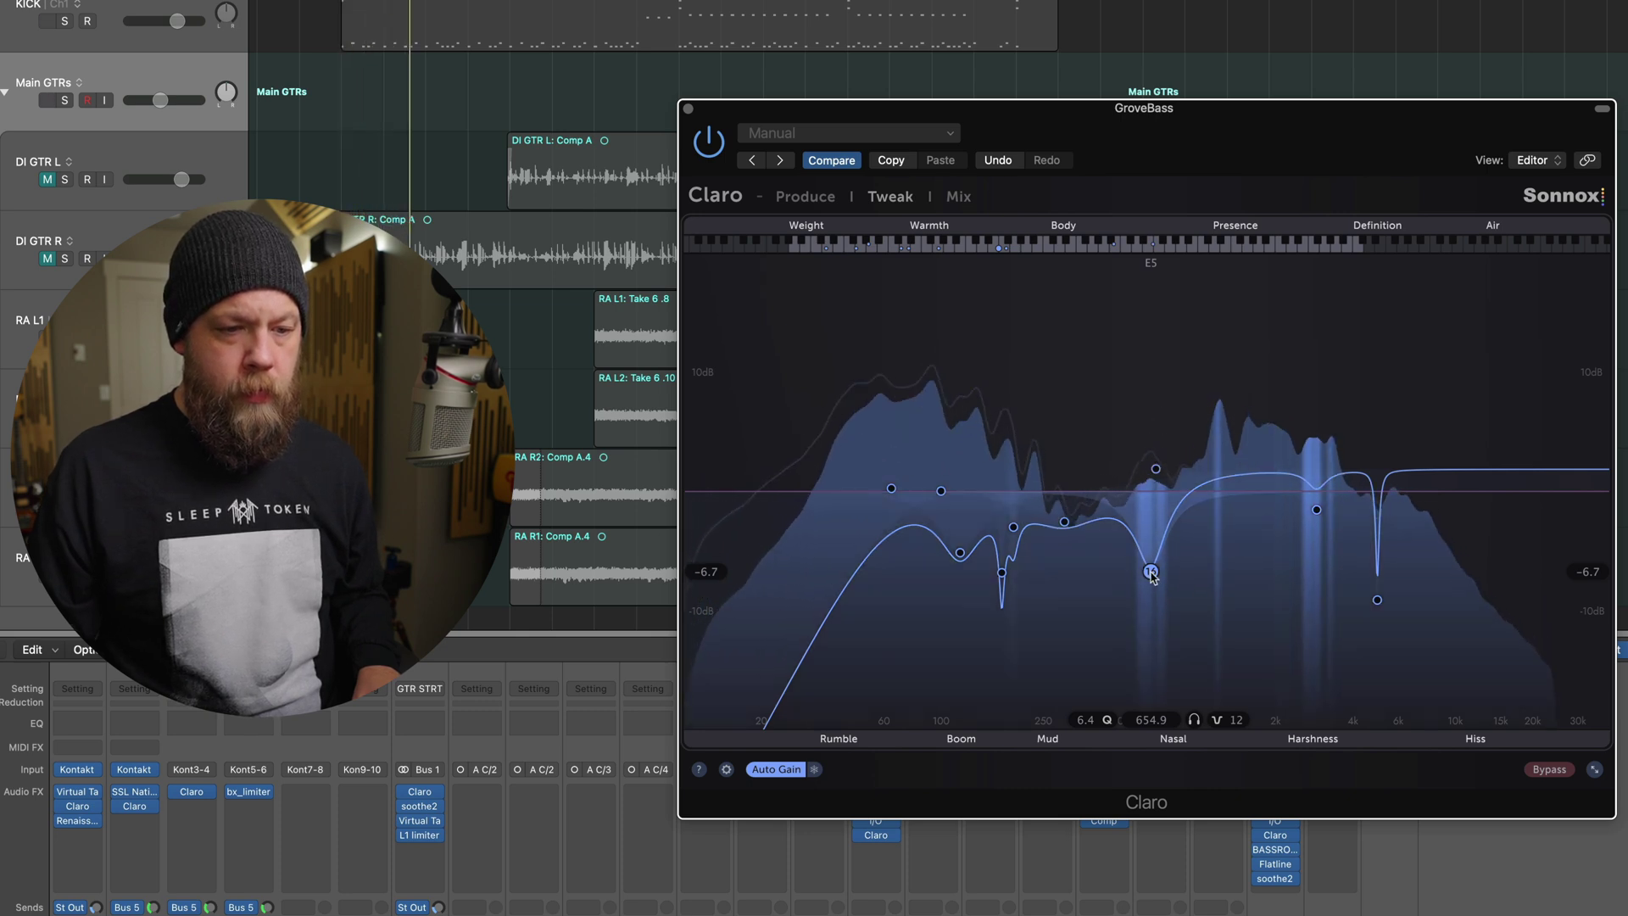
pyautogui.click(1151, 572)
pyautogui.click(1150, 572)
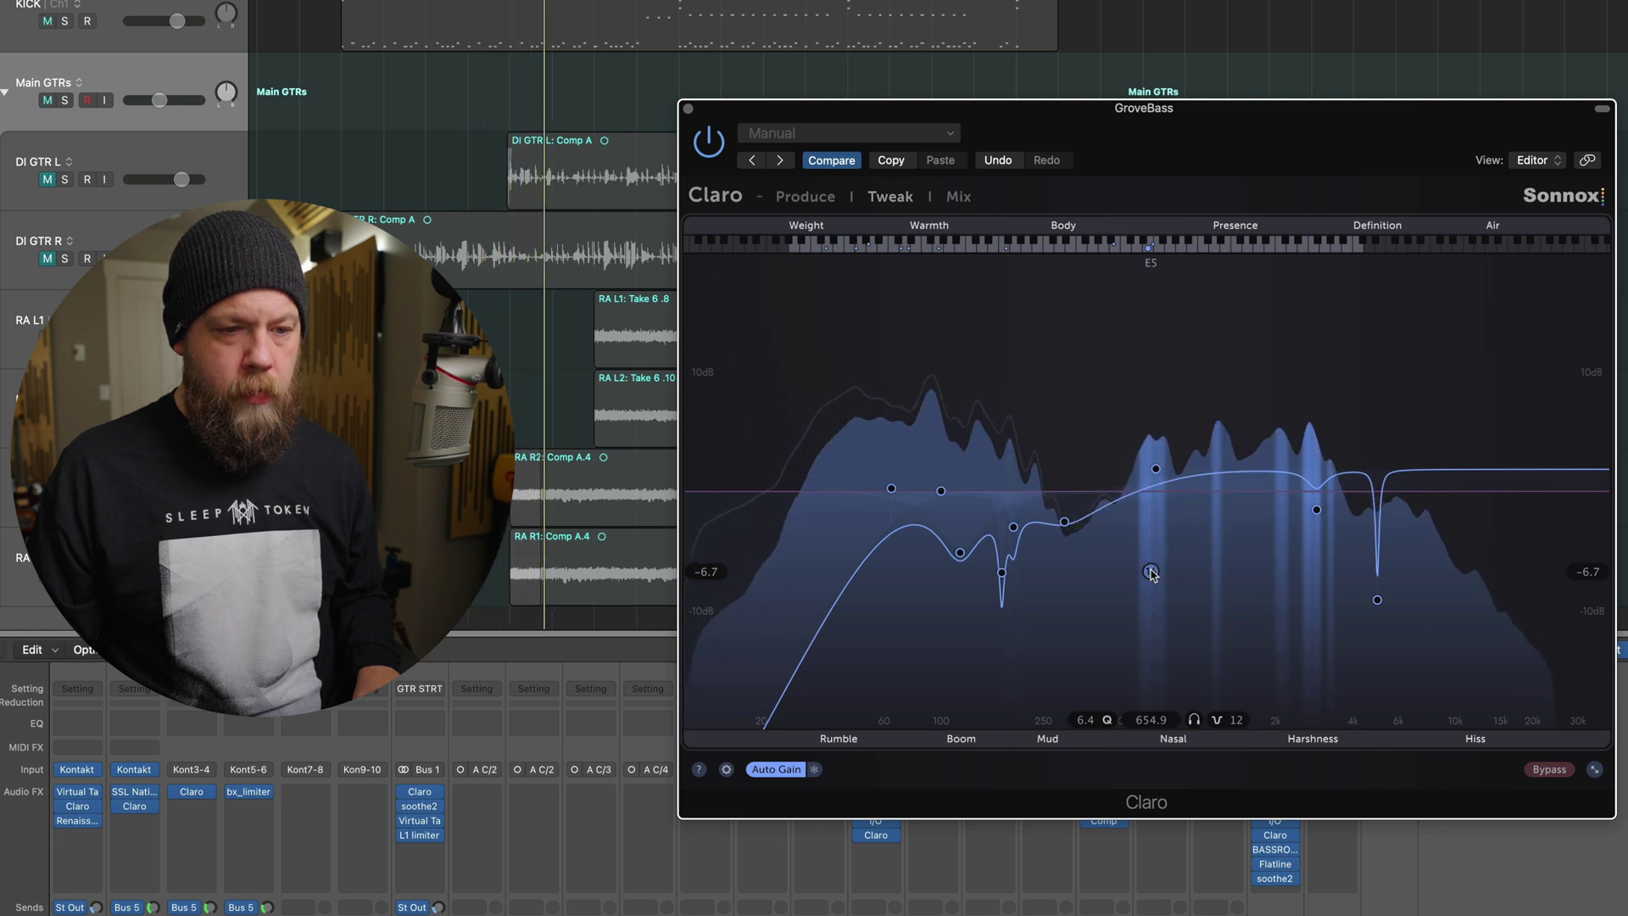
# - Audition the cuts at 4976 Hz, 657.8 Hz, 172.3 Hz and 118.7 Hz in isolation during playback
pyautogui.click(1377, 599)
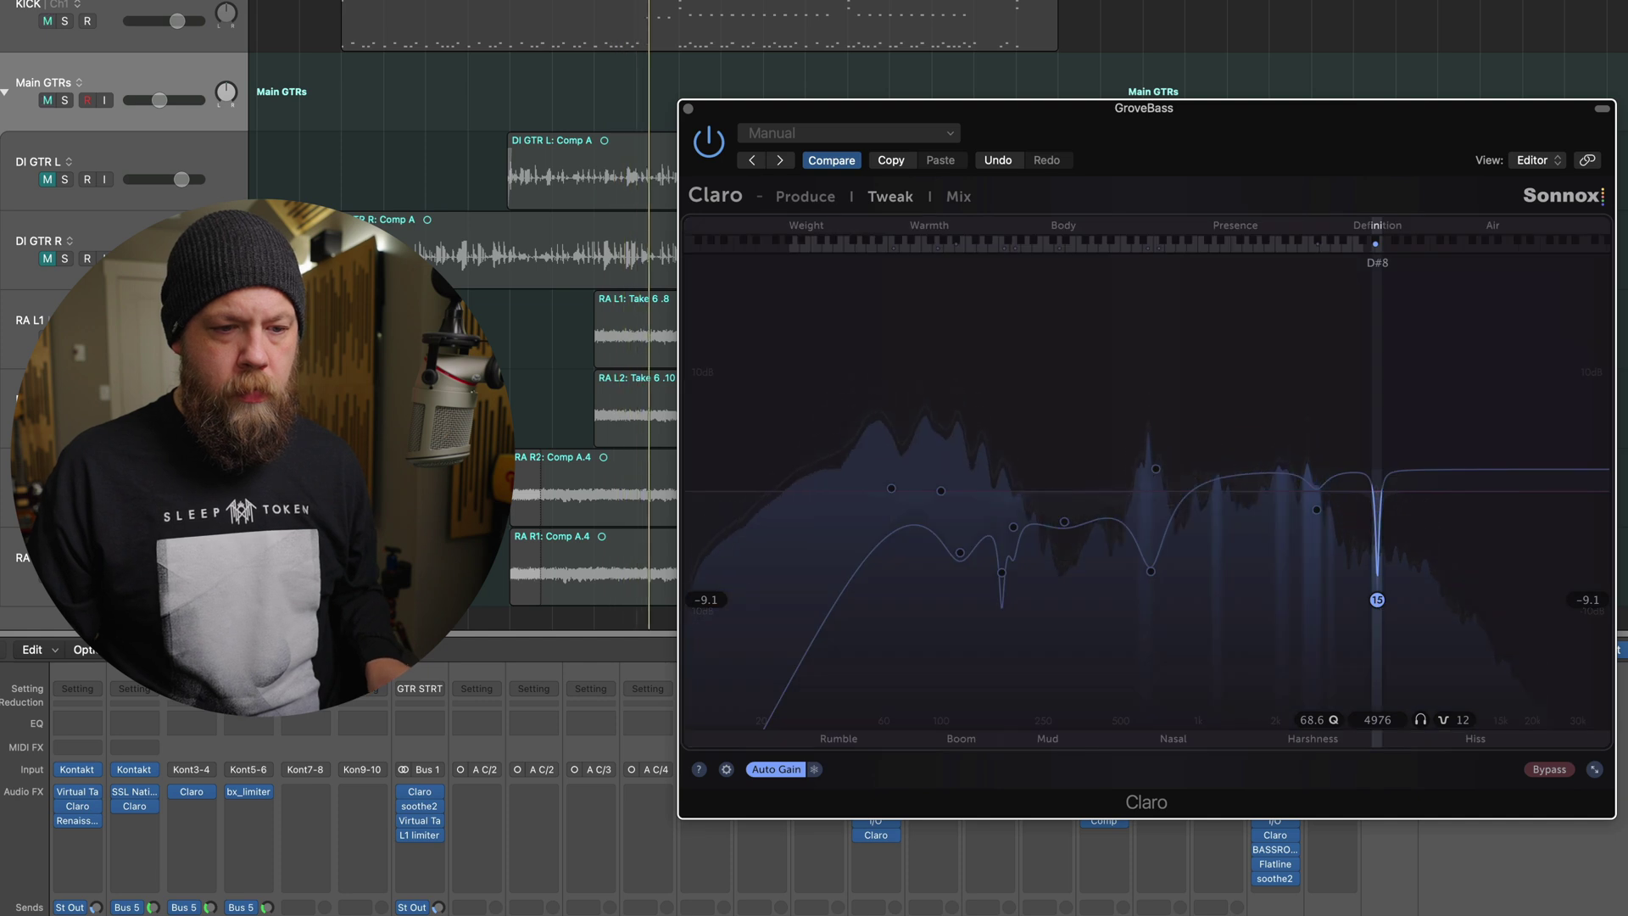
pyautogui.click(1151, 573)
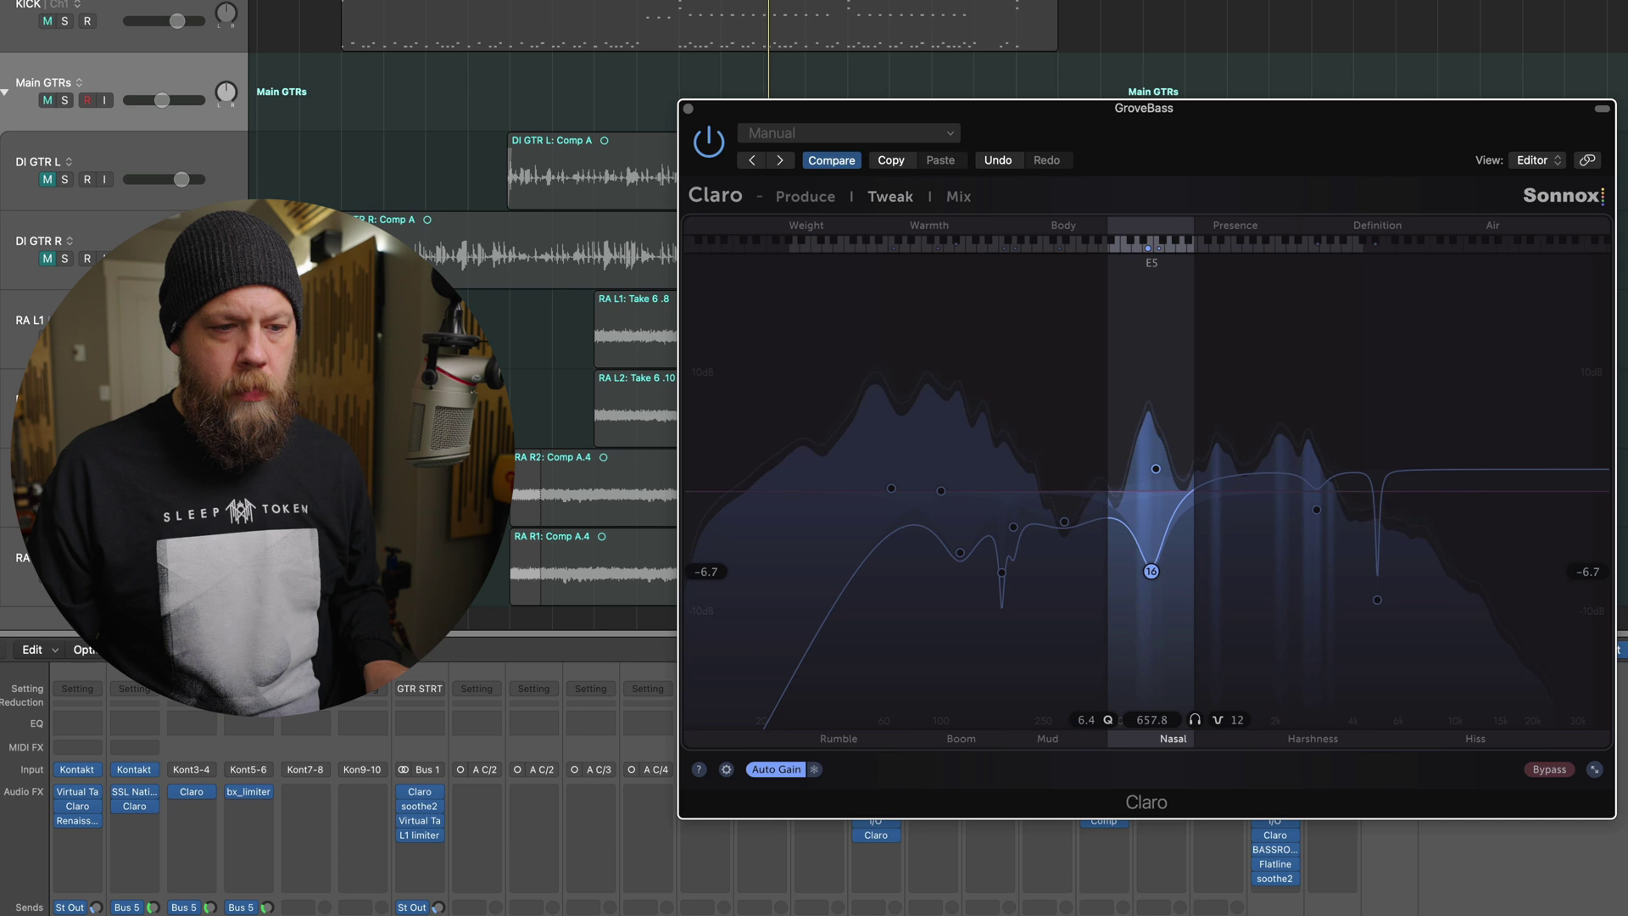
pyautogui.click(1000, 572)
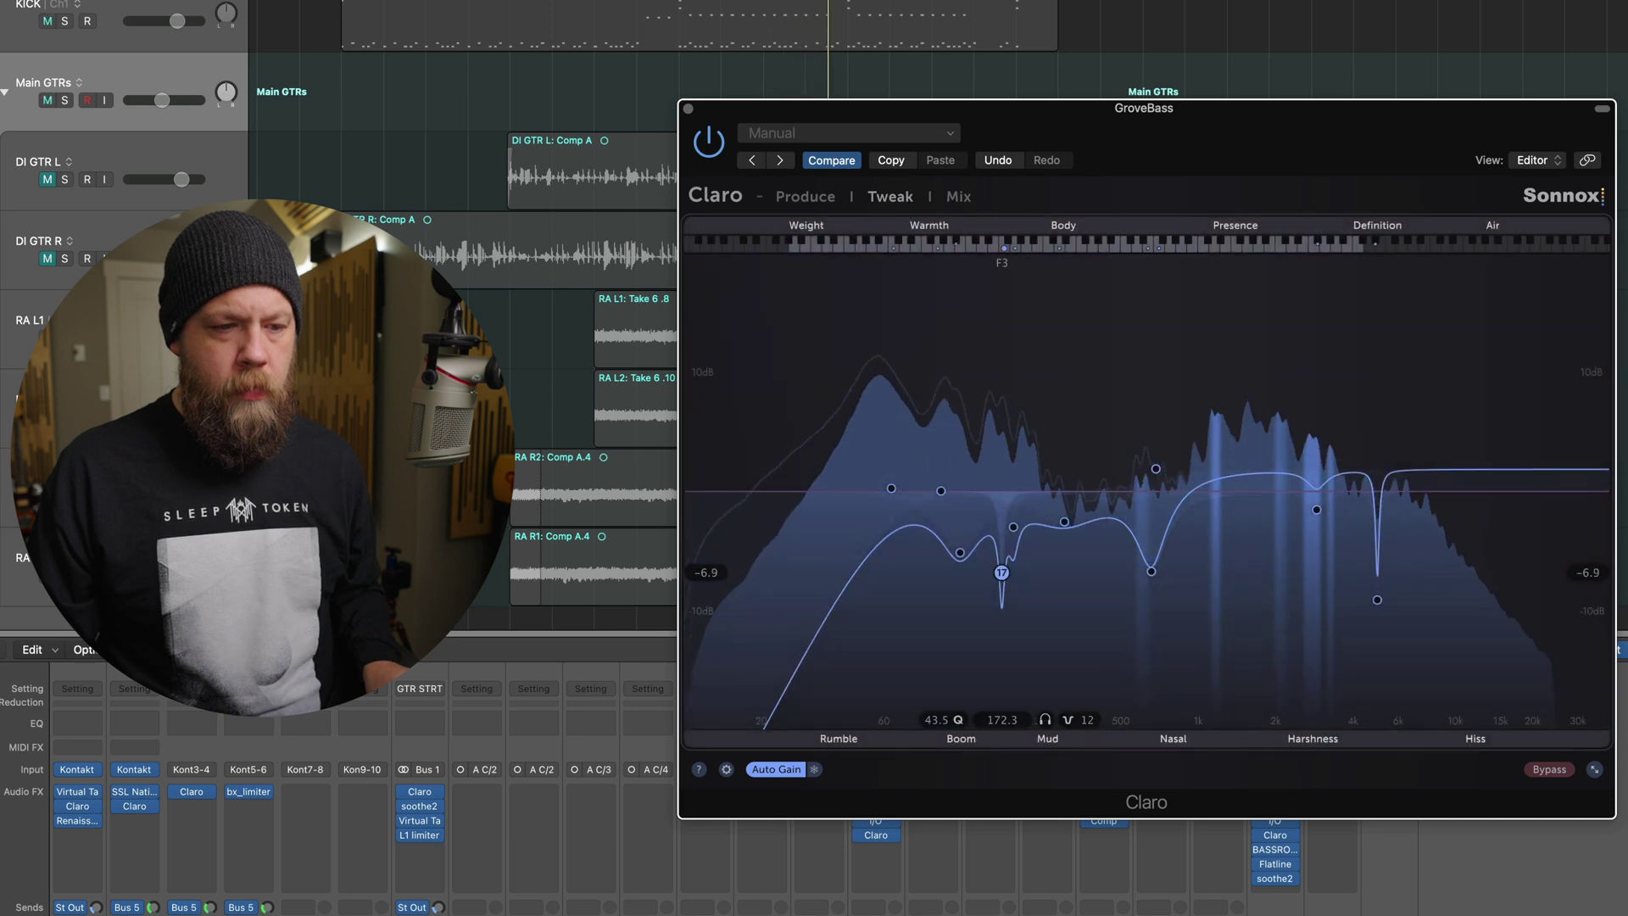
pyautogui.moveTo(1001, 573); pyautogui.dragTo(1001, 572)
pyautogui.click(961, 554)
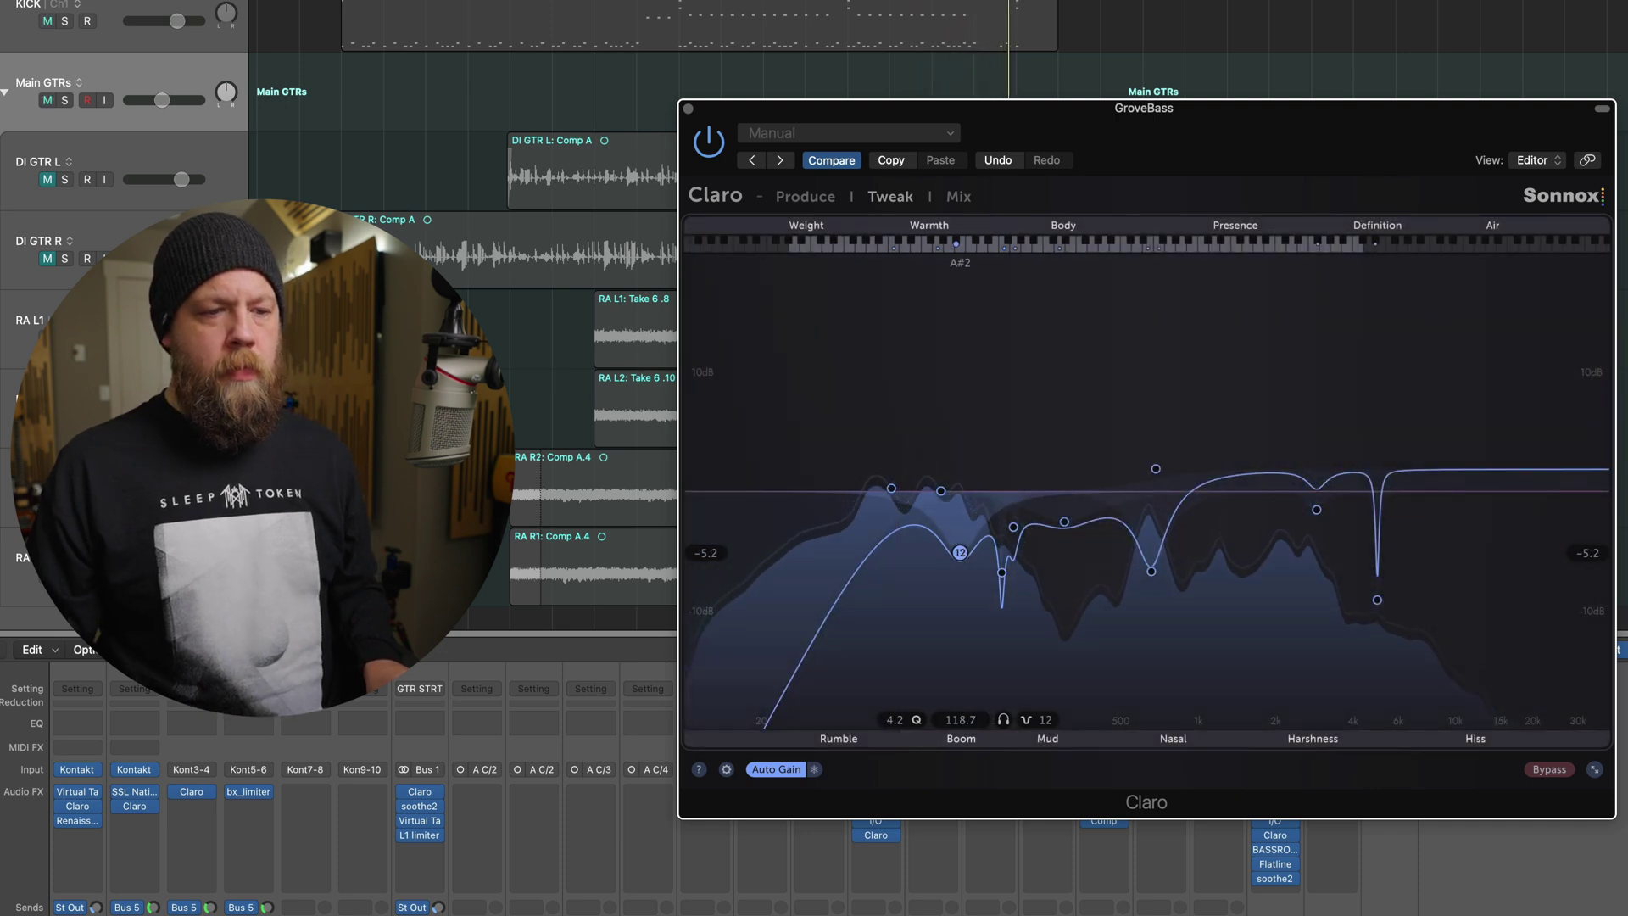
pyautogui.click(961, 555)
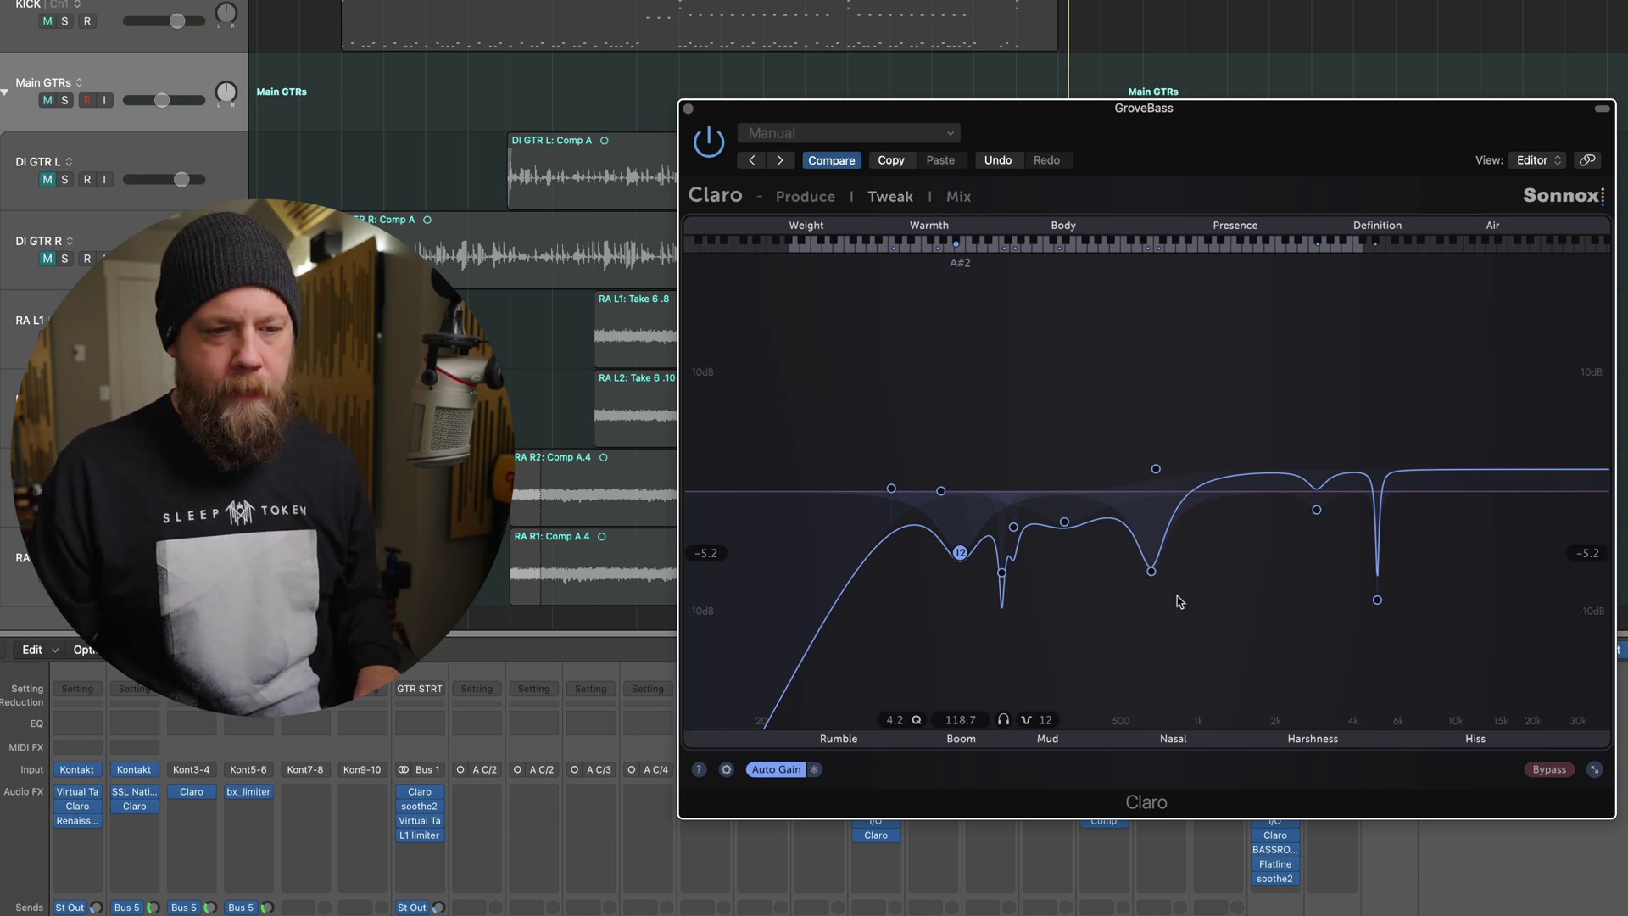
pyautogui.press('space')
pyautogui.click(1150, 571)
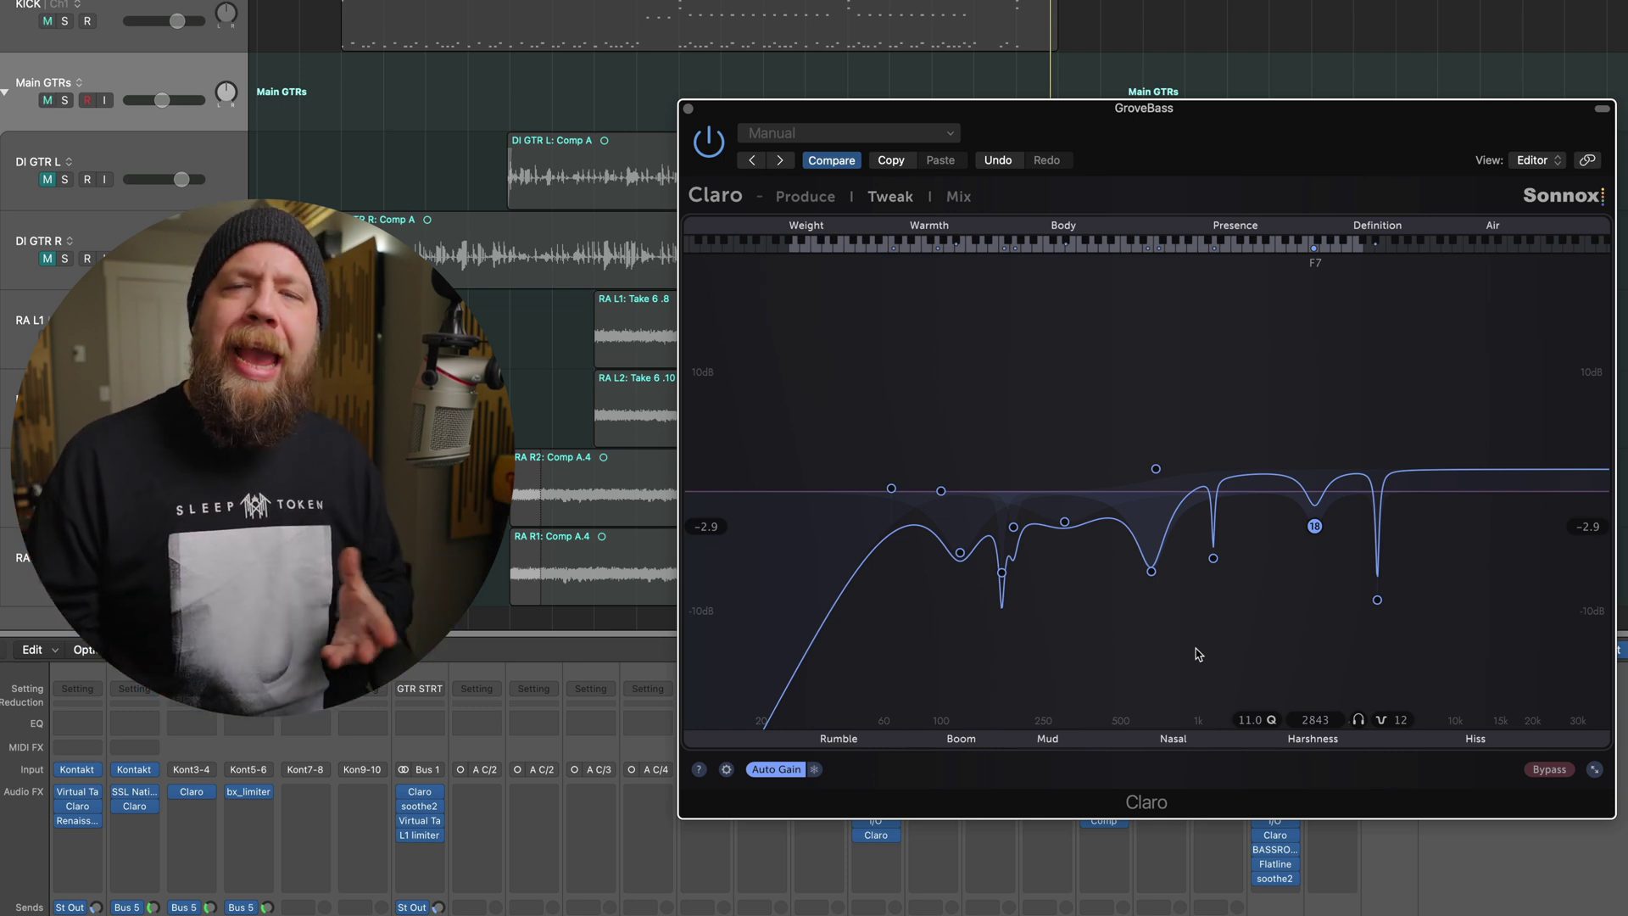
# - Replace the bass EQ window with the Main GTRs bus's Claro, placed clear of the track headers, and turn off the bass solo
pyautogui.click(687, 109)
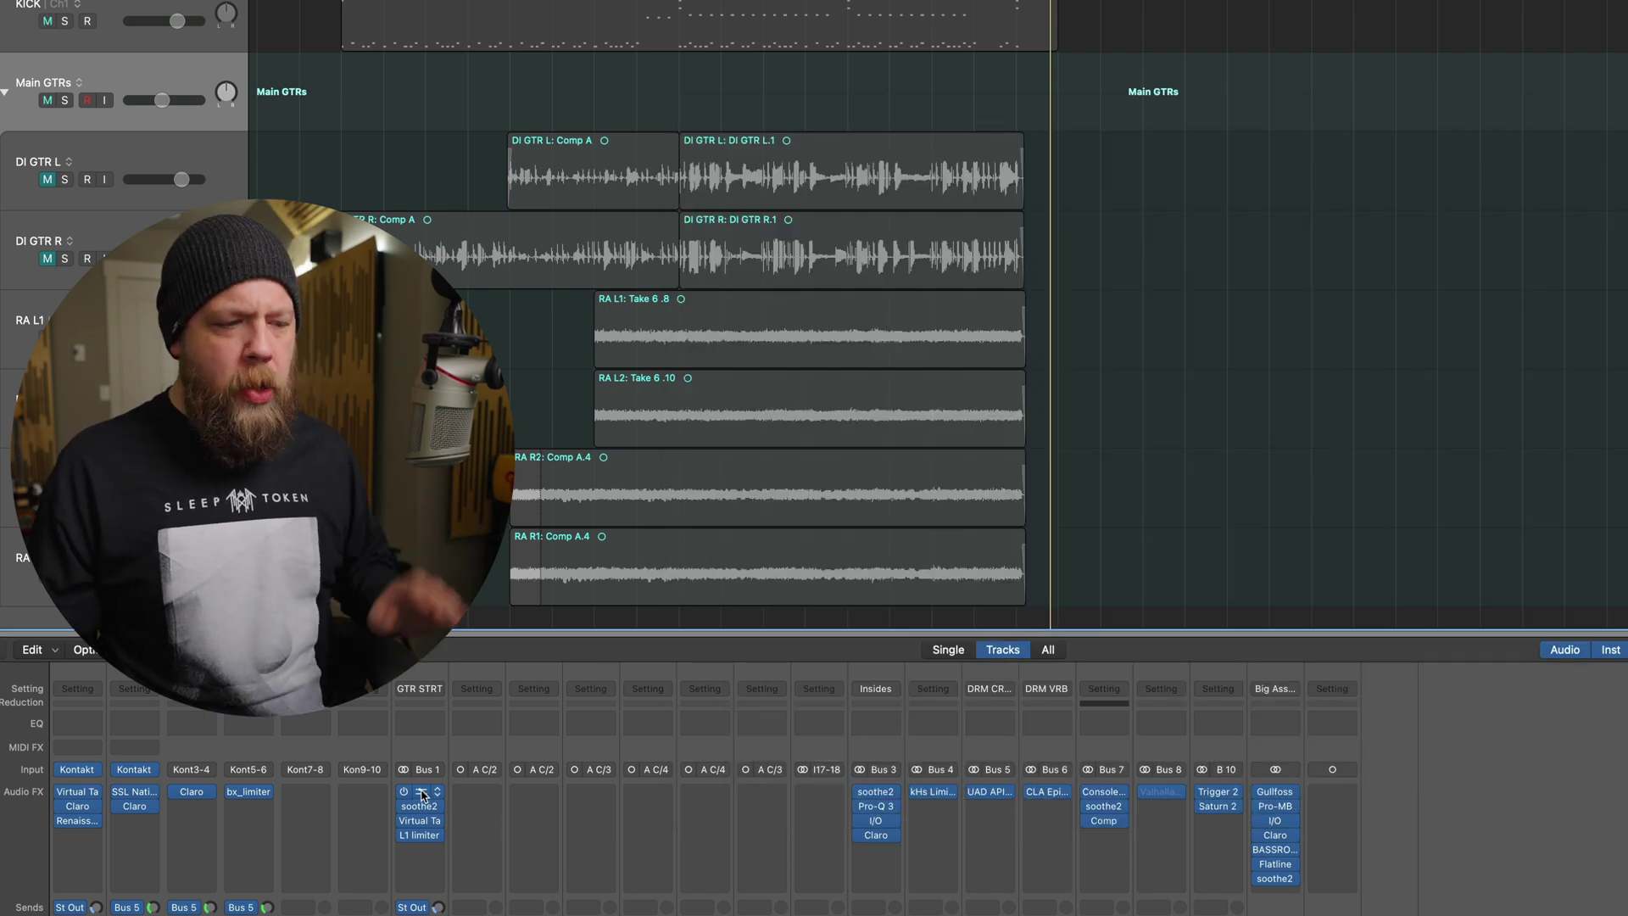
pyautogui.click(421, 792)
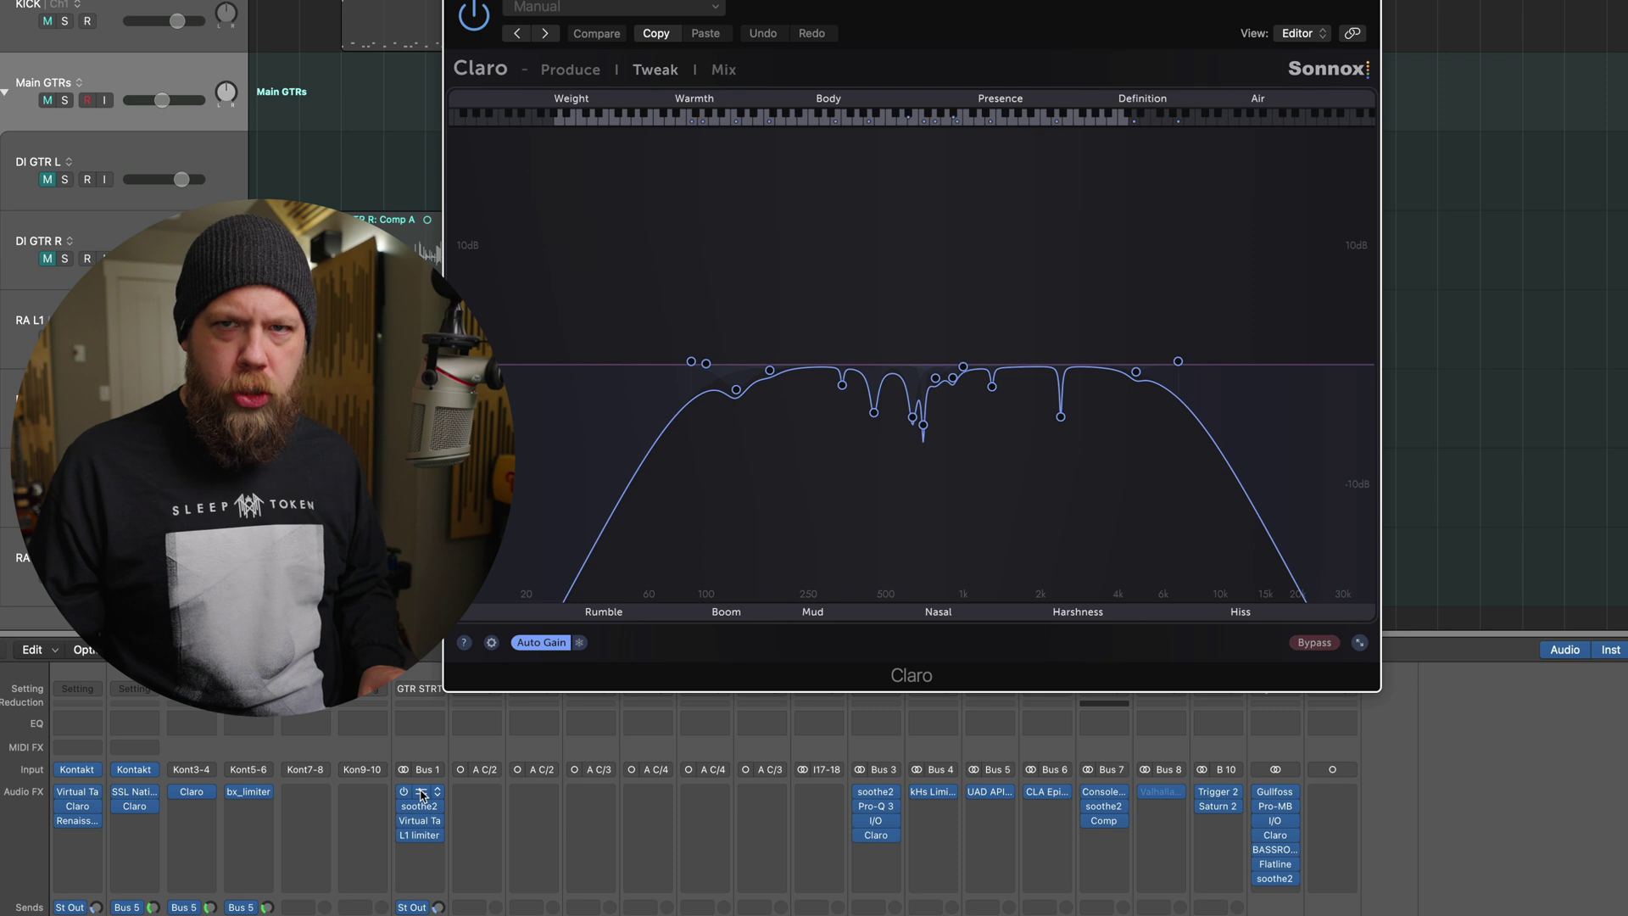
pyautogui.moveTo(1082, 35); pyautogui.dragTo(1259, 166)
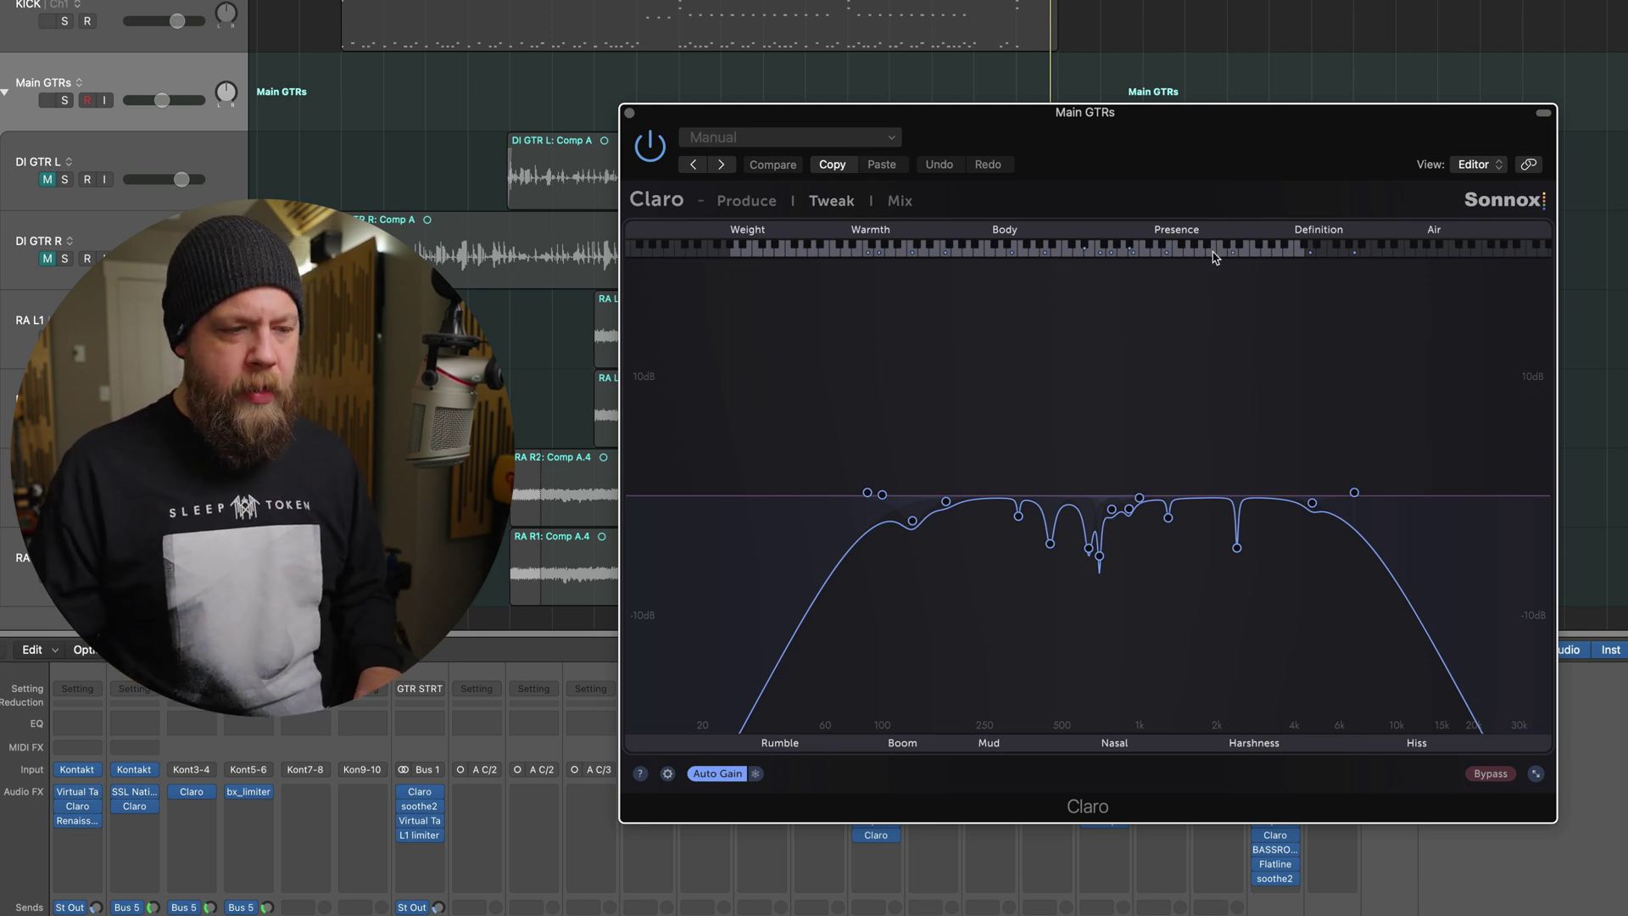
pyautogui.click(163, 136)
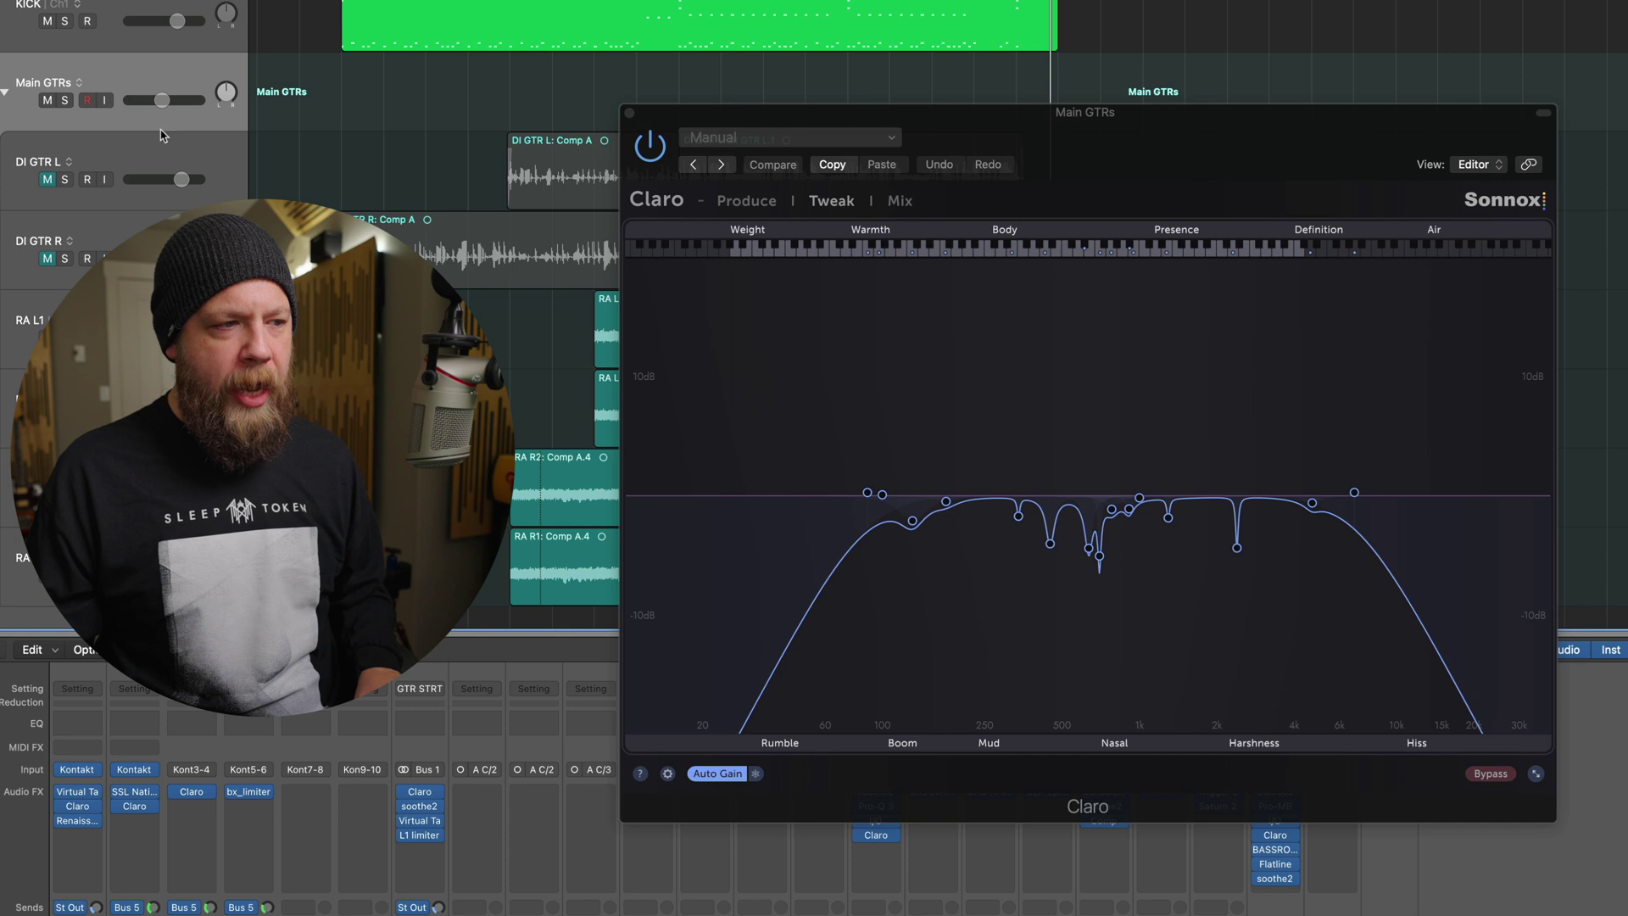
# - Solo the Main GTRs bus and compare its playback with Claro bypassed and re-enabled
pyautogui.click(65, 100)
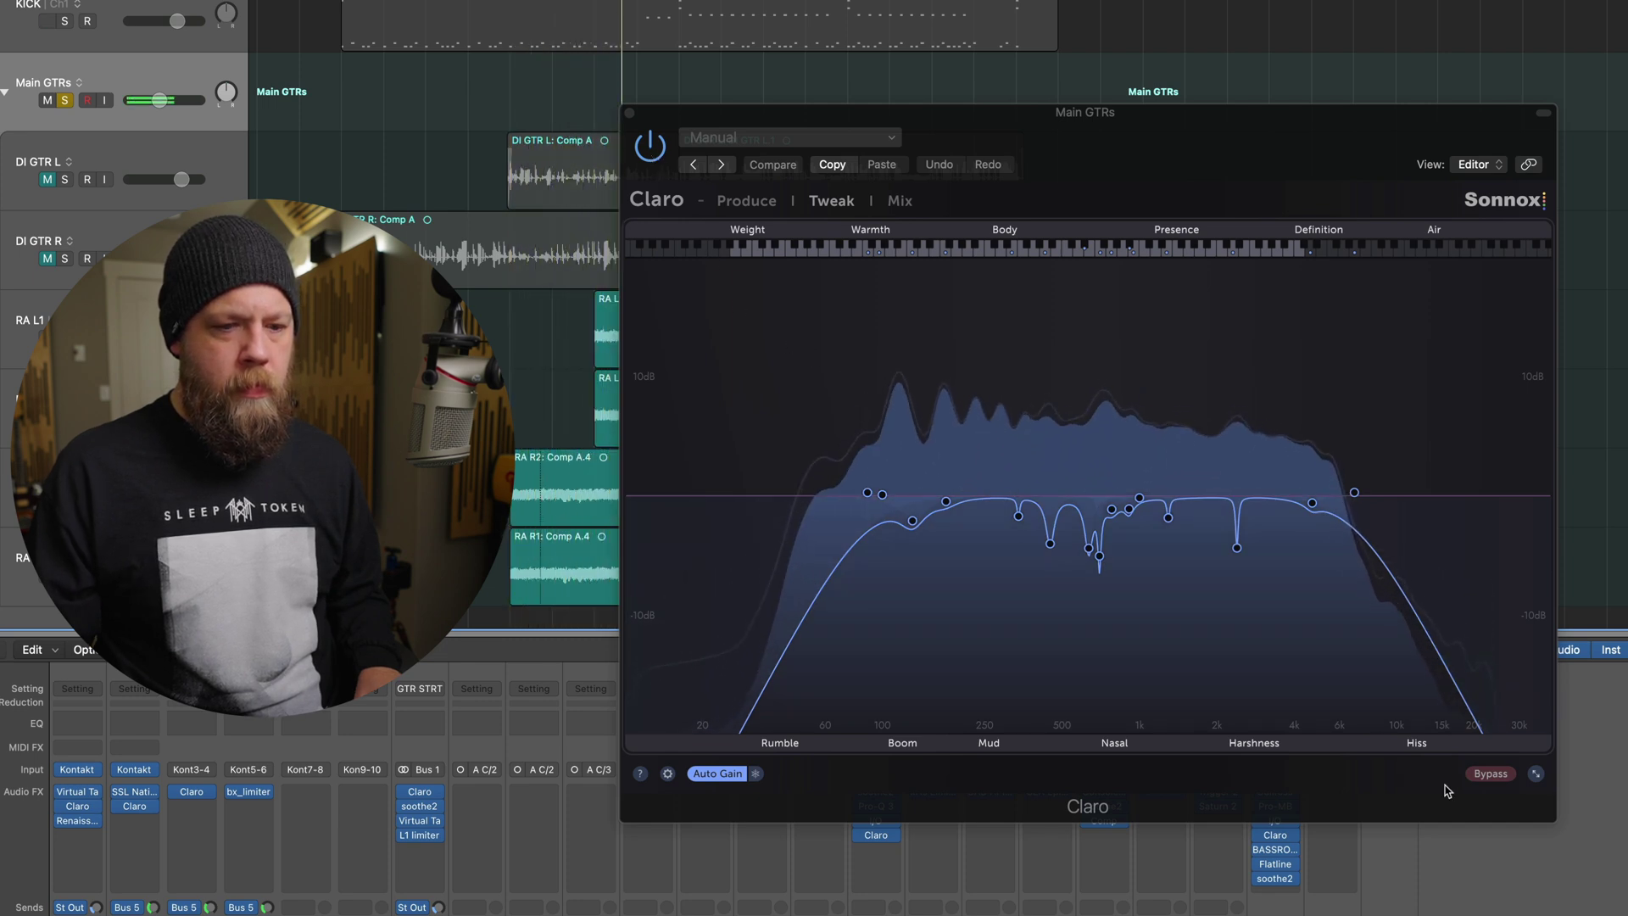
pyautogui.click(1490, 774)
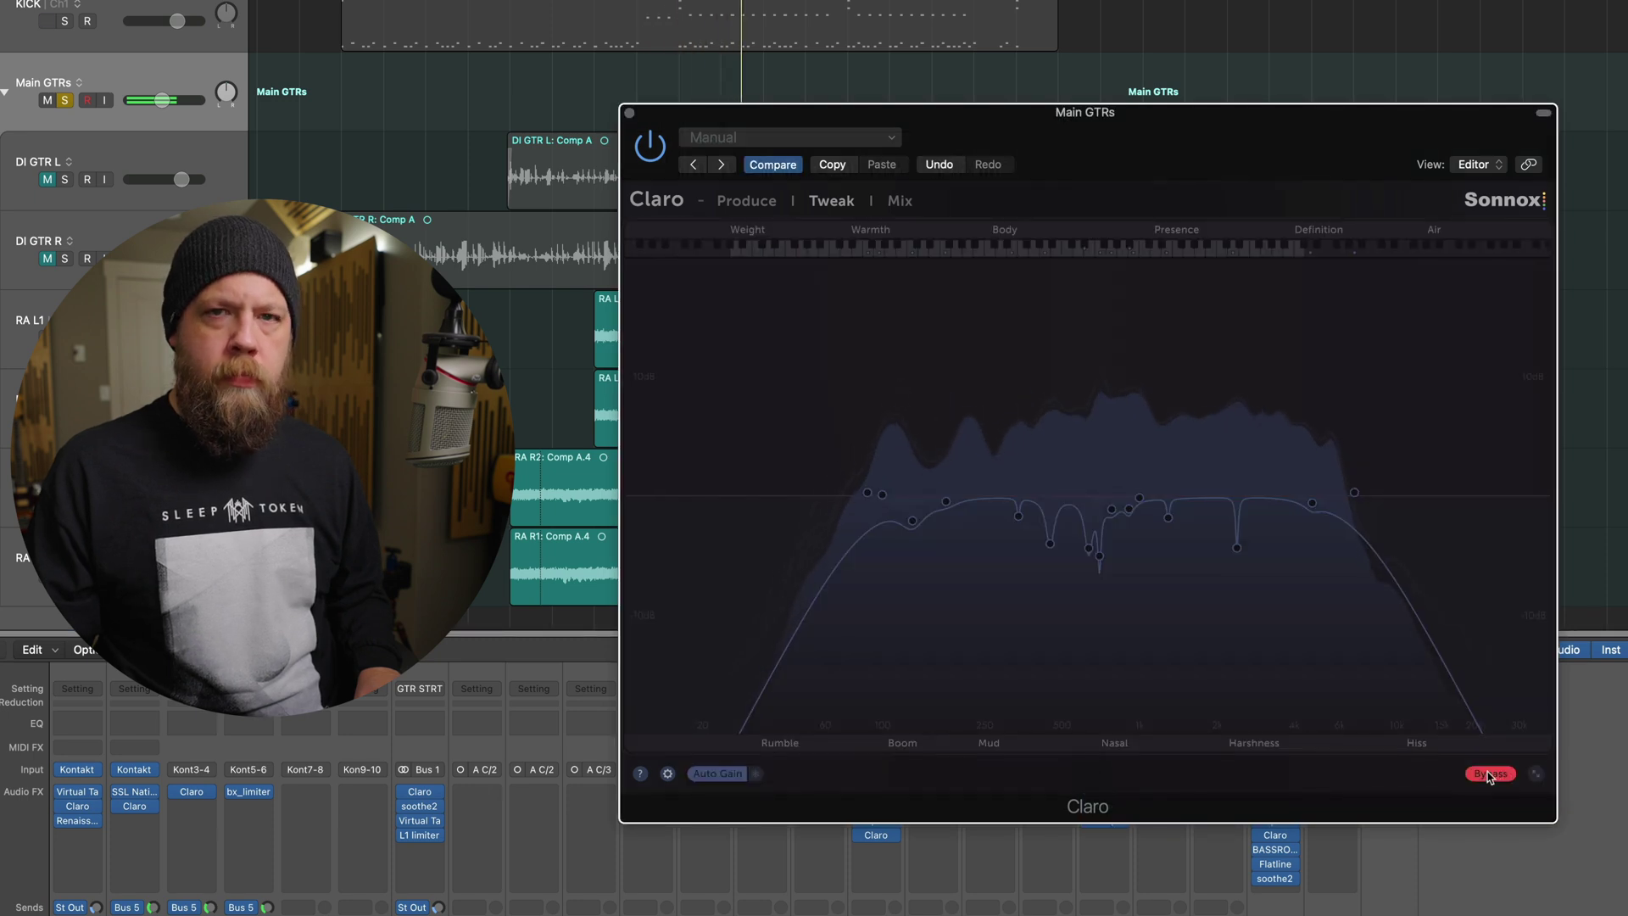
pyautogui.click(1490, 774)
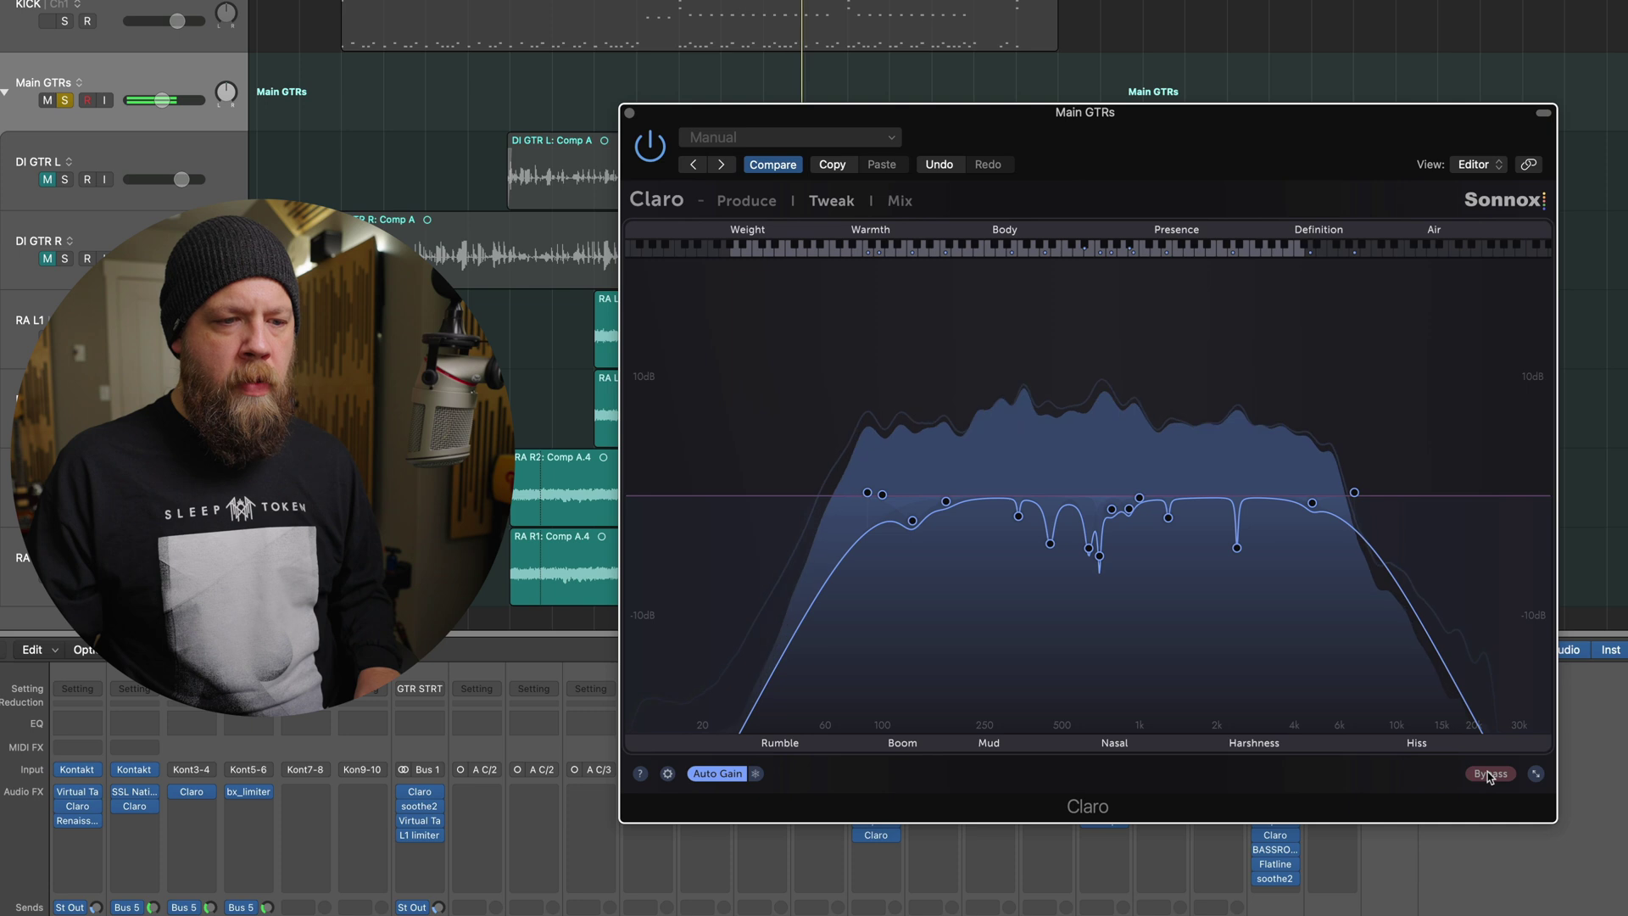
# - Shift the guitars' 2395 Hz cut to 2427 Hz and audition the narrow cut at 700.7 Hz
pyautogui.click(1236, 549)
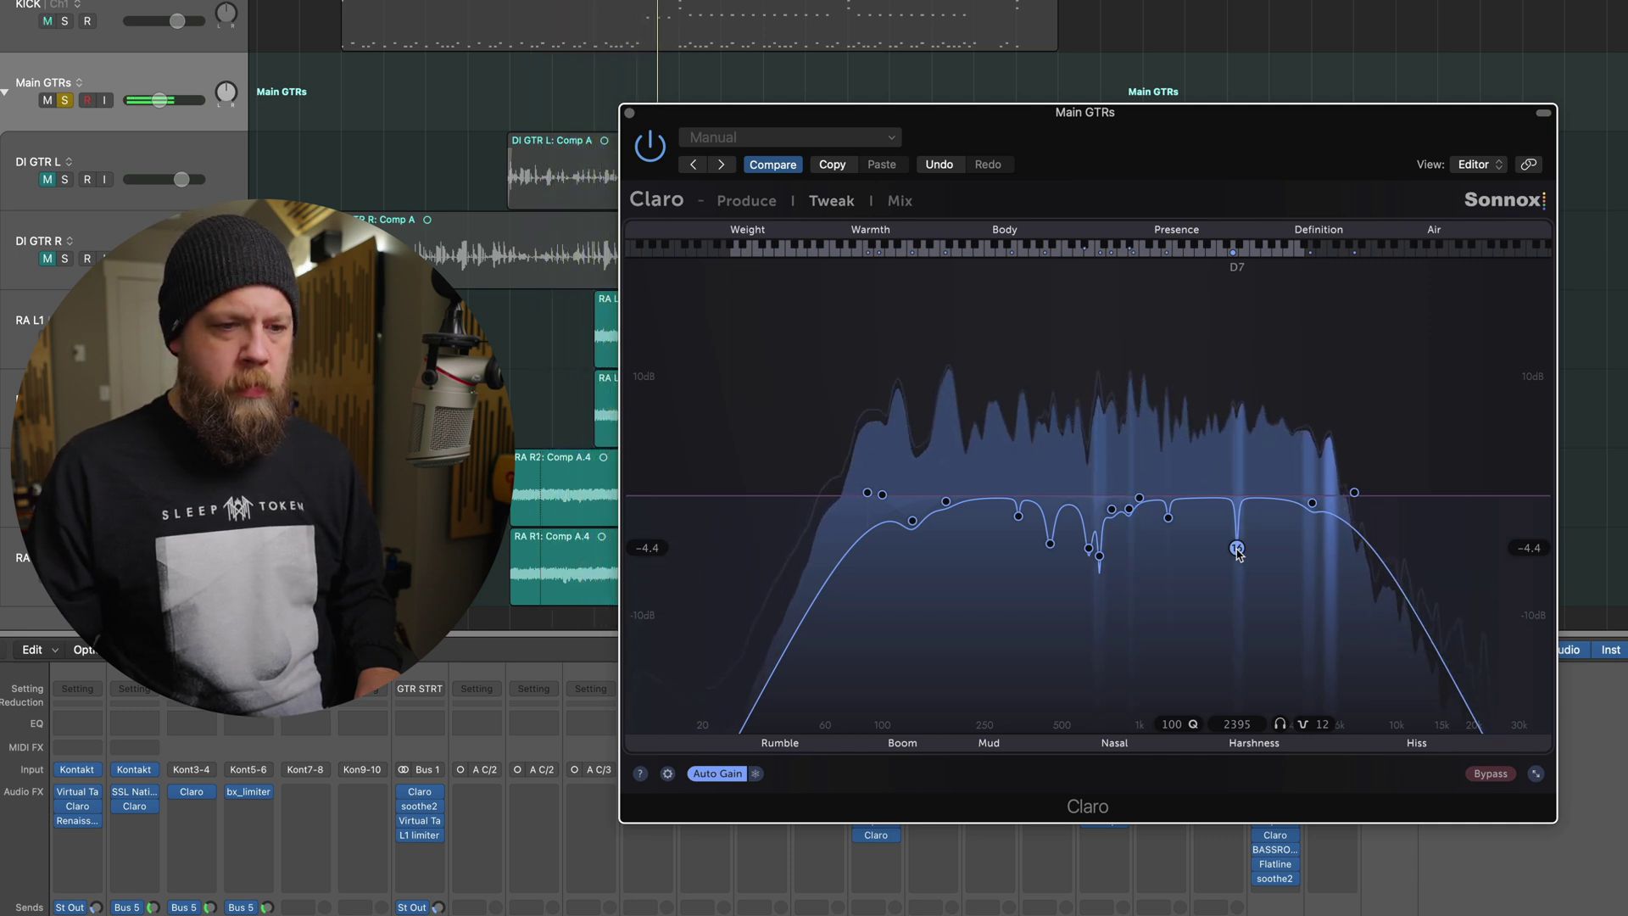
pyautogui.click(1237, 548)
pyautogui.moveTo(1237, 548); pyautogui.dragTo(1238, 548)
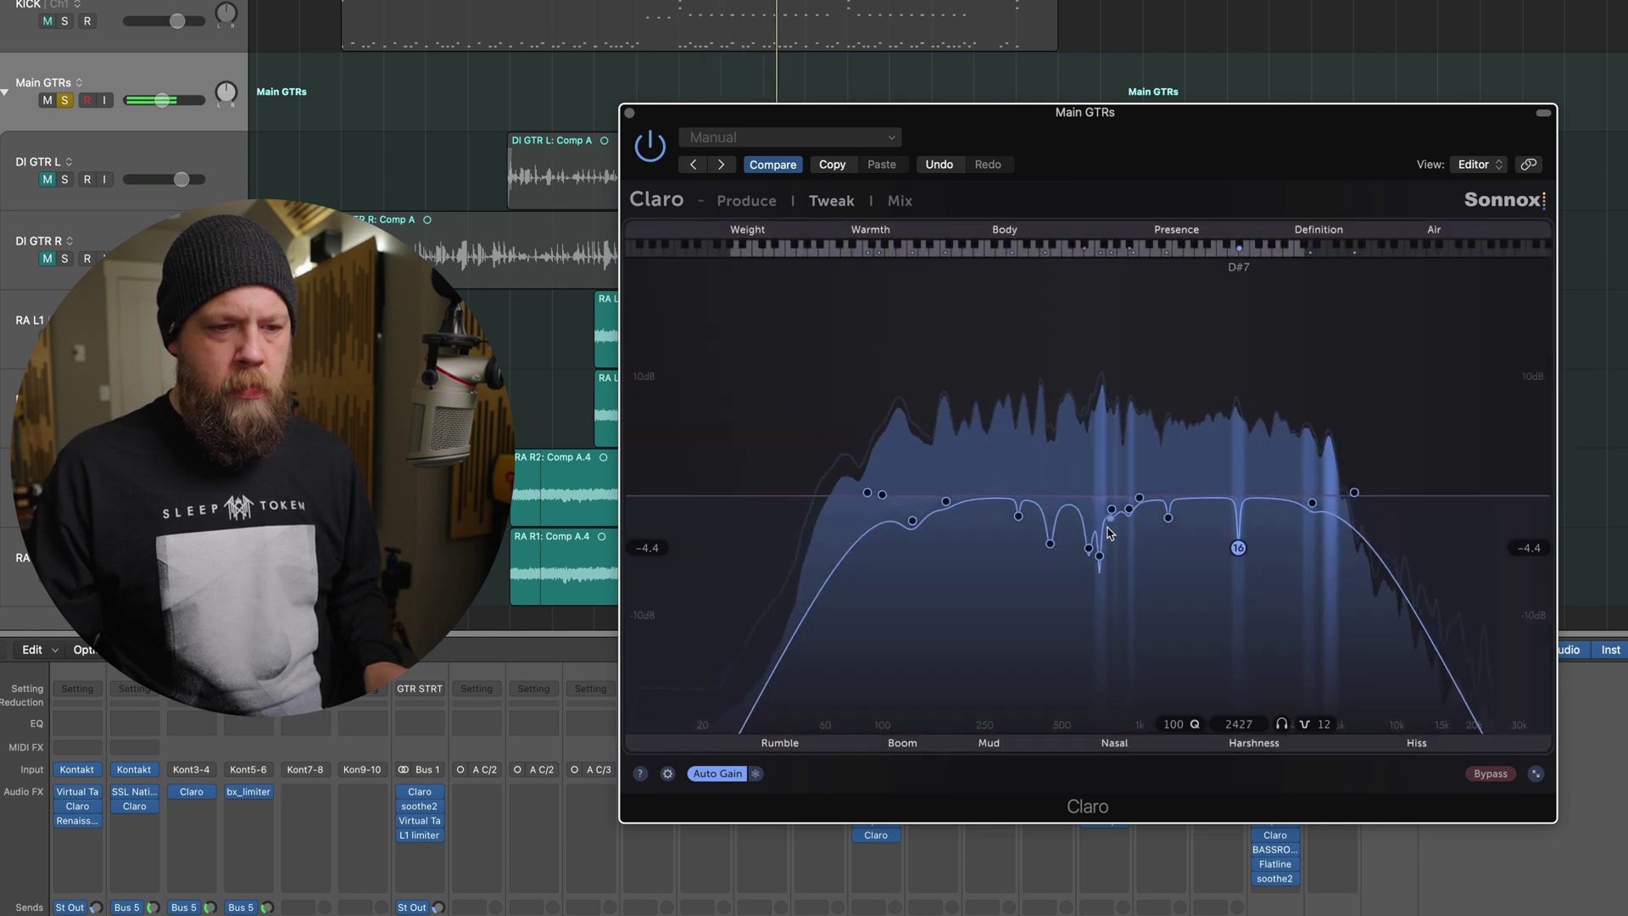
pyautogui.click(1097, 552)
pyautogui.moveTo(1099, 556); pyautogui.dragTo(1098, 556)
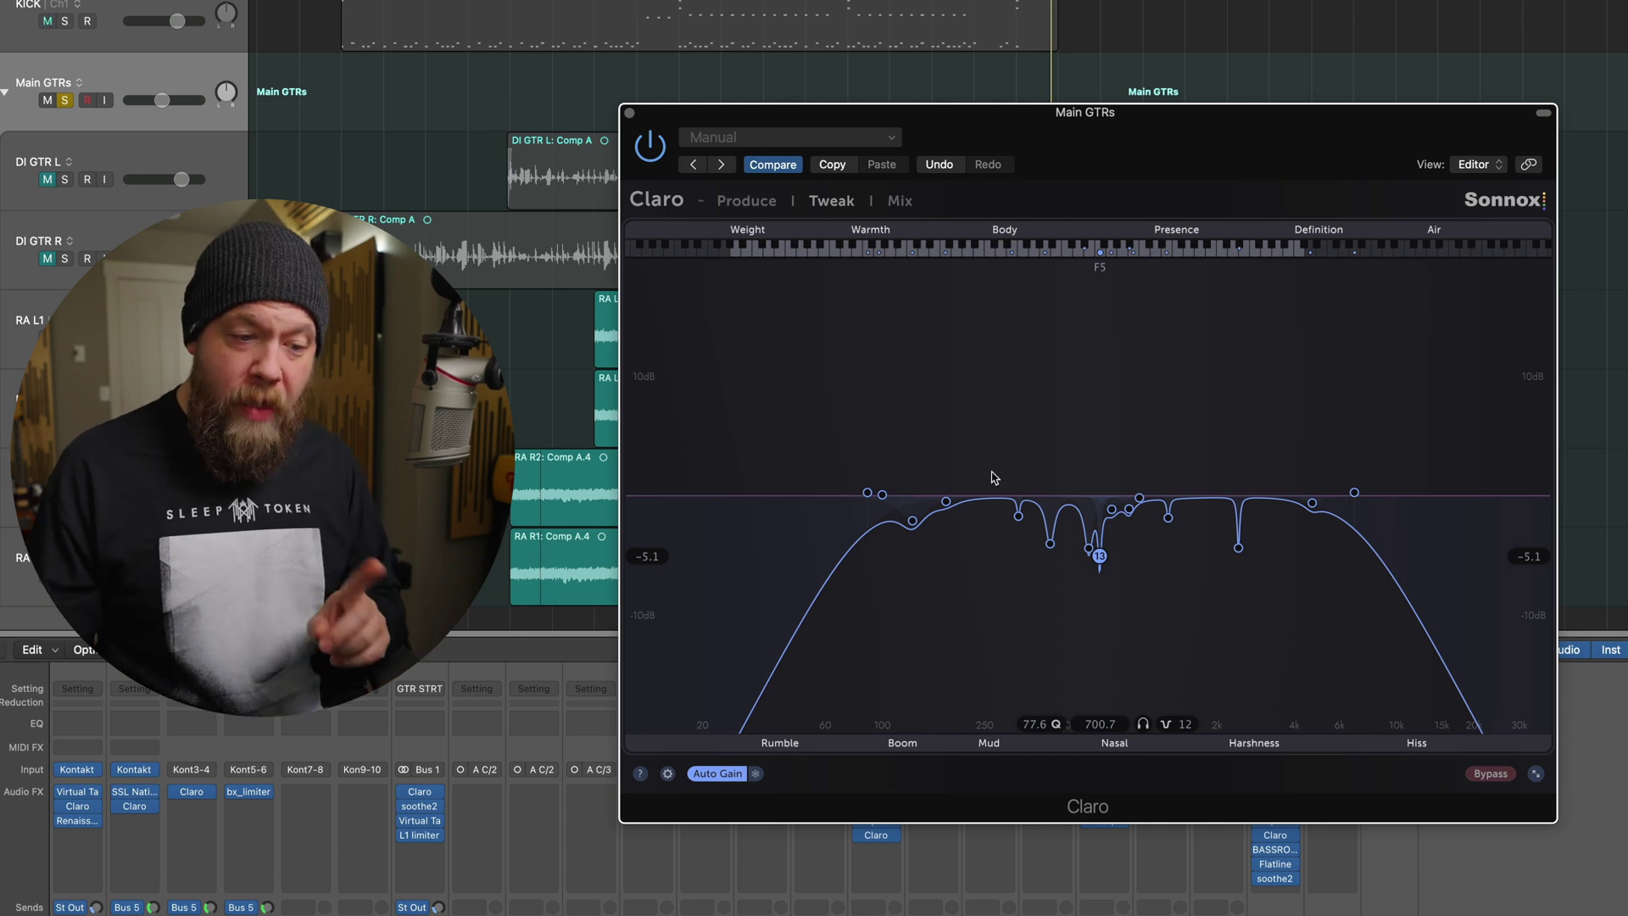
# - Inspect the guitar EQ's Low, Mid and High dials in the Produce view and return to the Tweak view
pyautogui.click(749, 205)
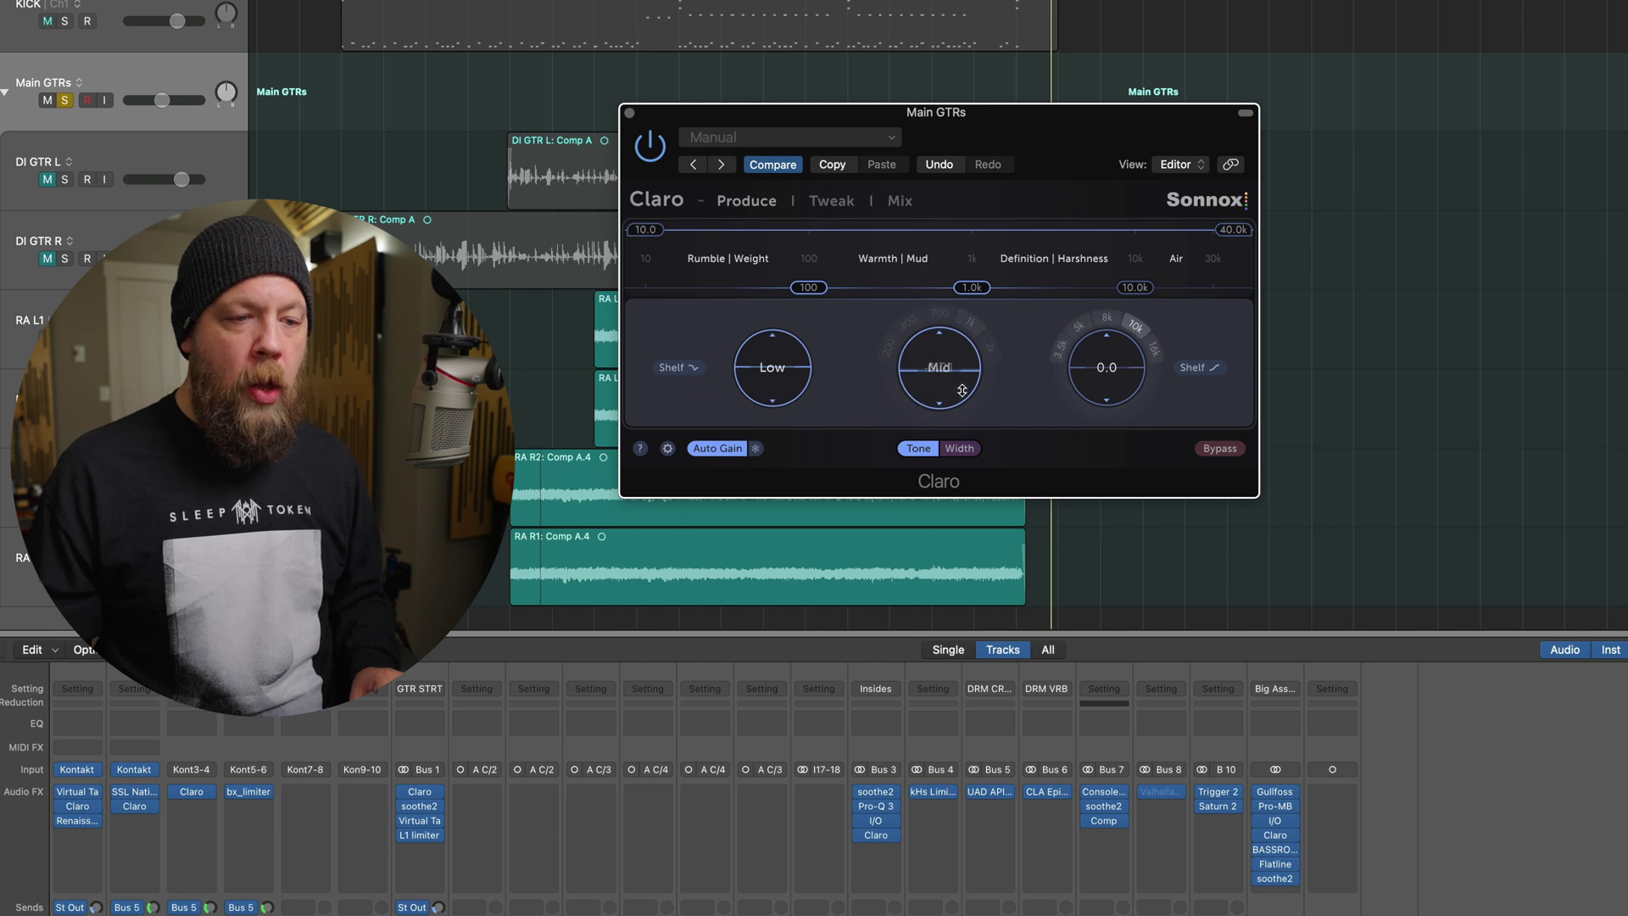
pyautogui.moveTo(928, 373)
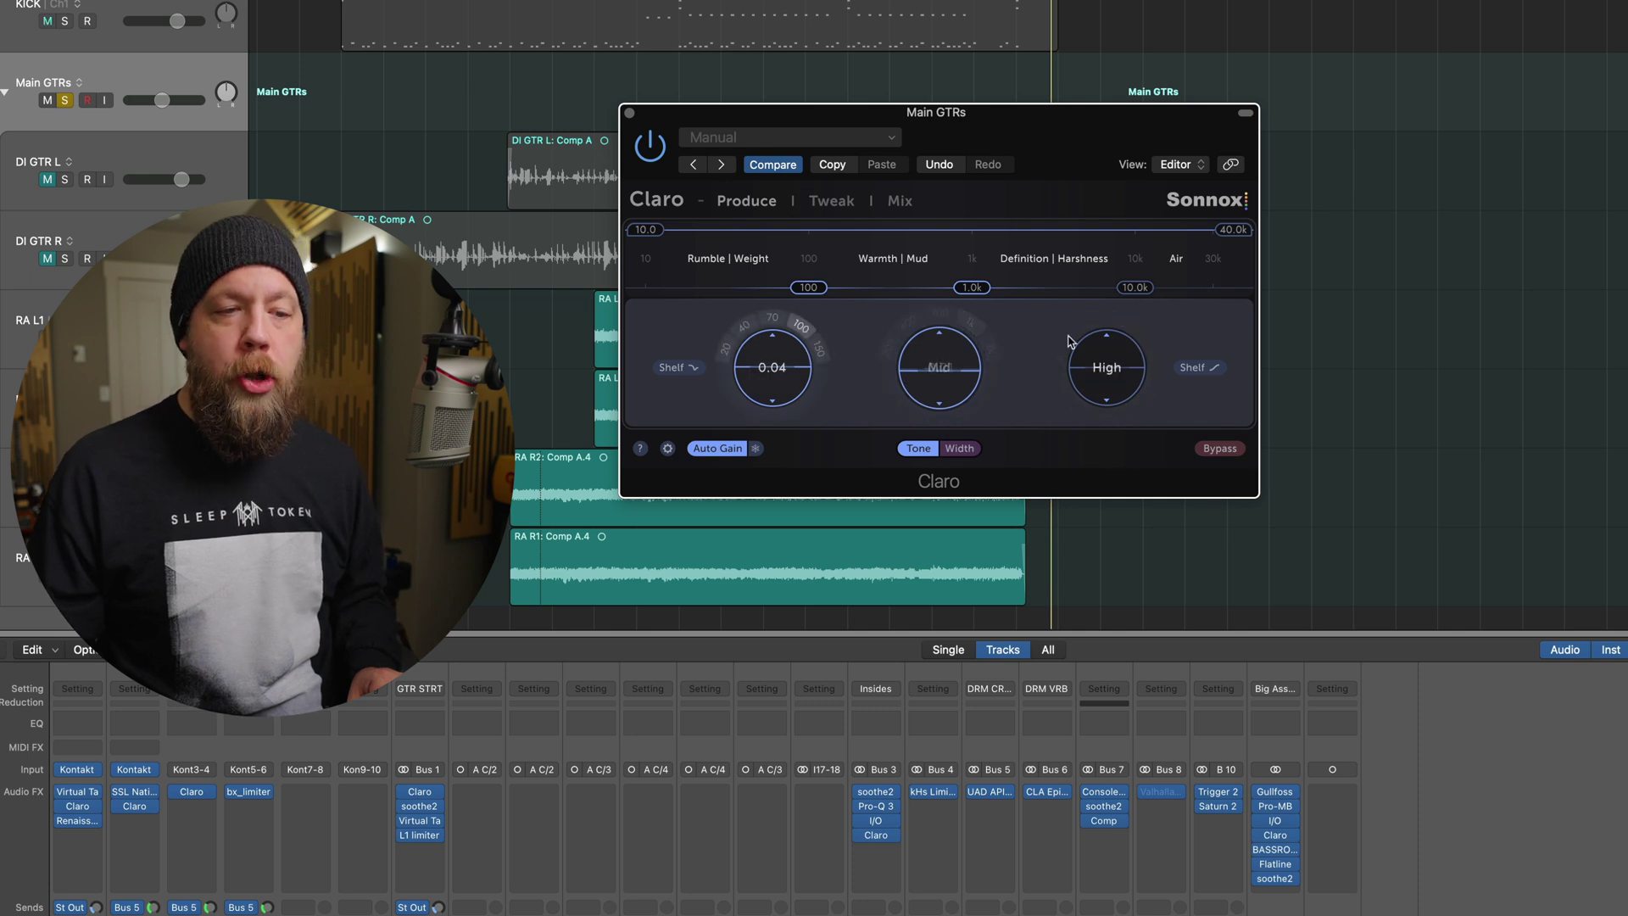
pyautogui.click(831, 202)
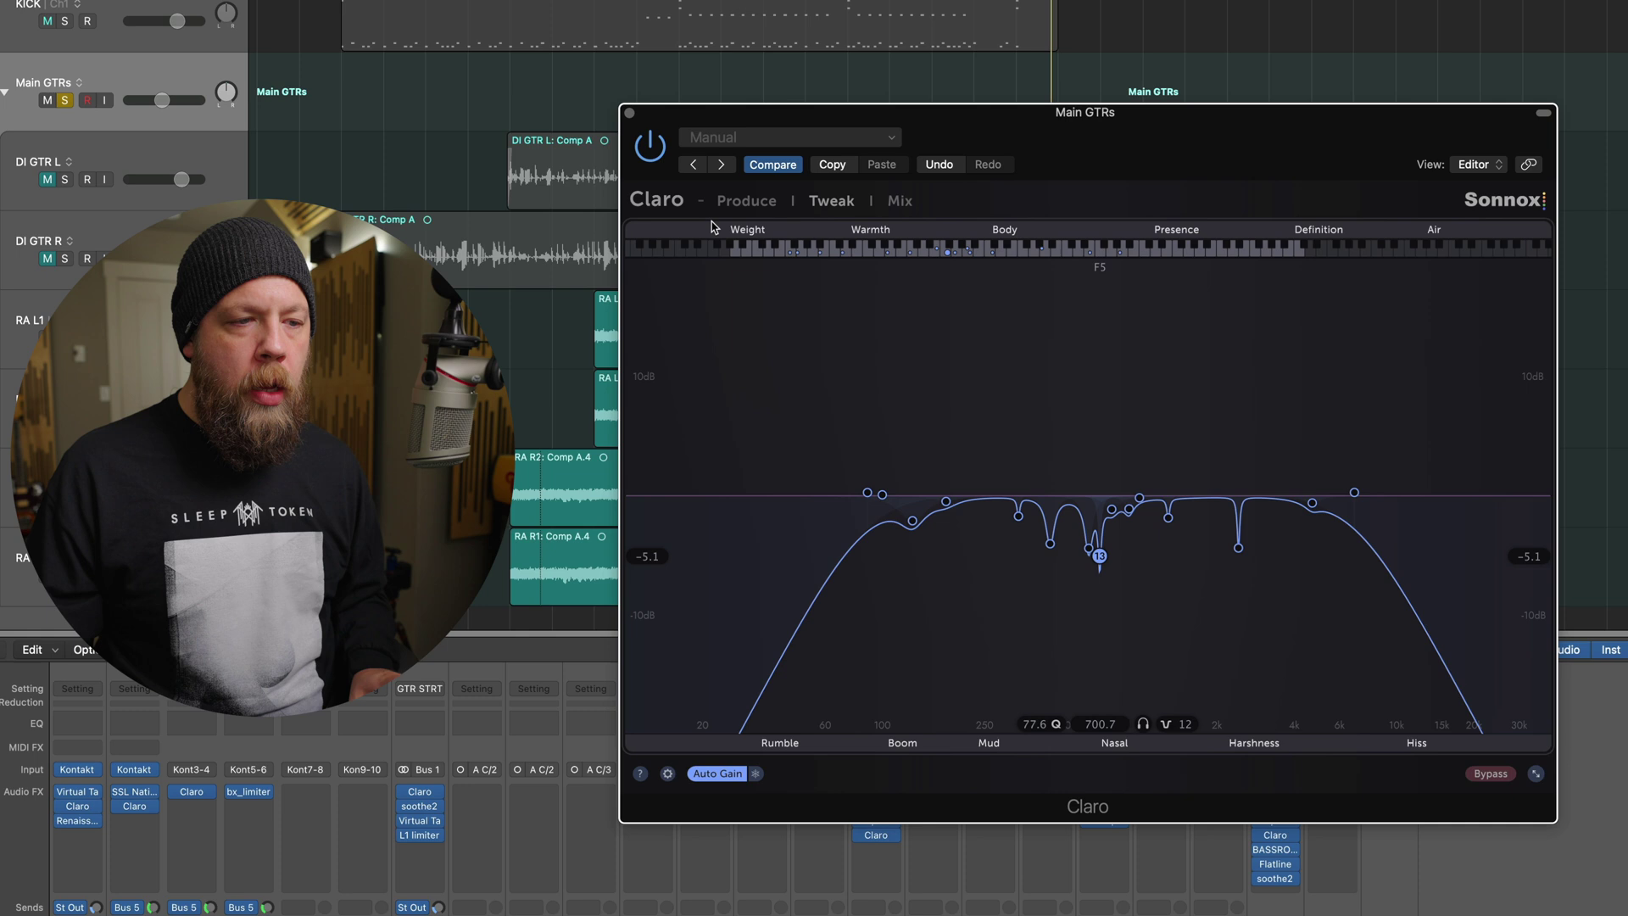
# - Boost the guitars' Mid dial at 1k to 13.2 in the Produce view and check the curve in the Tweak view
pyautogui.click(746, 202)
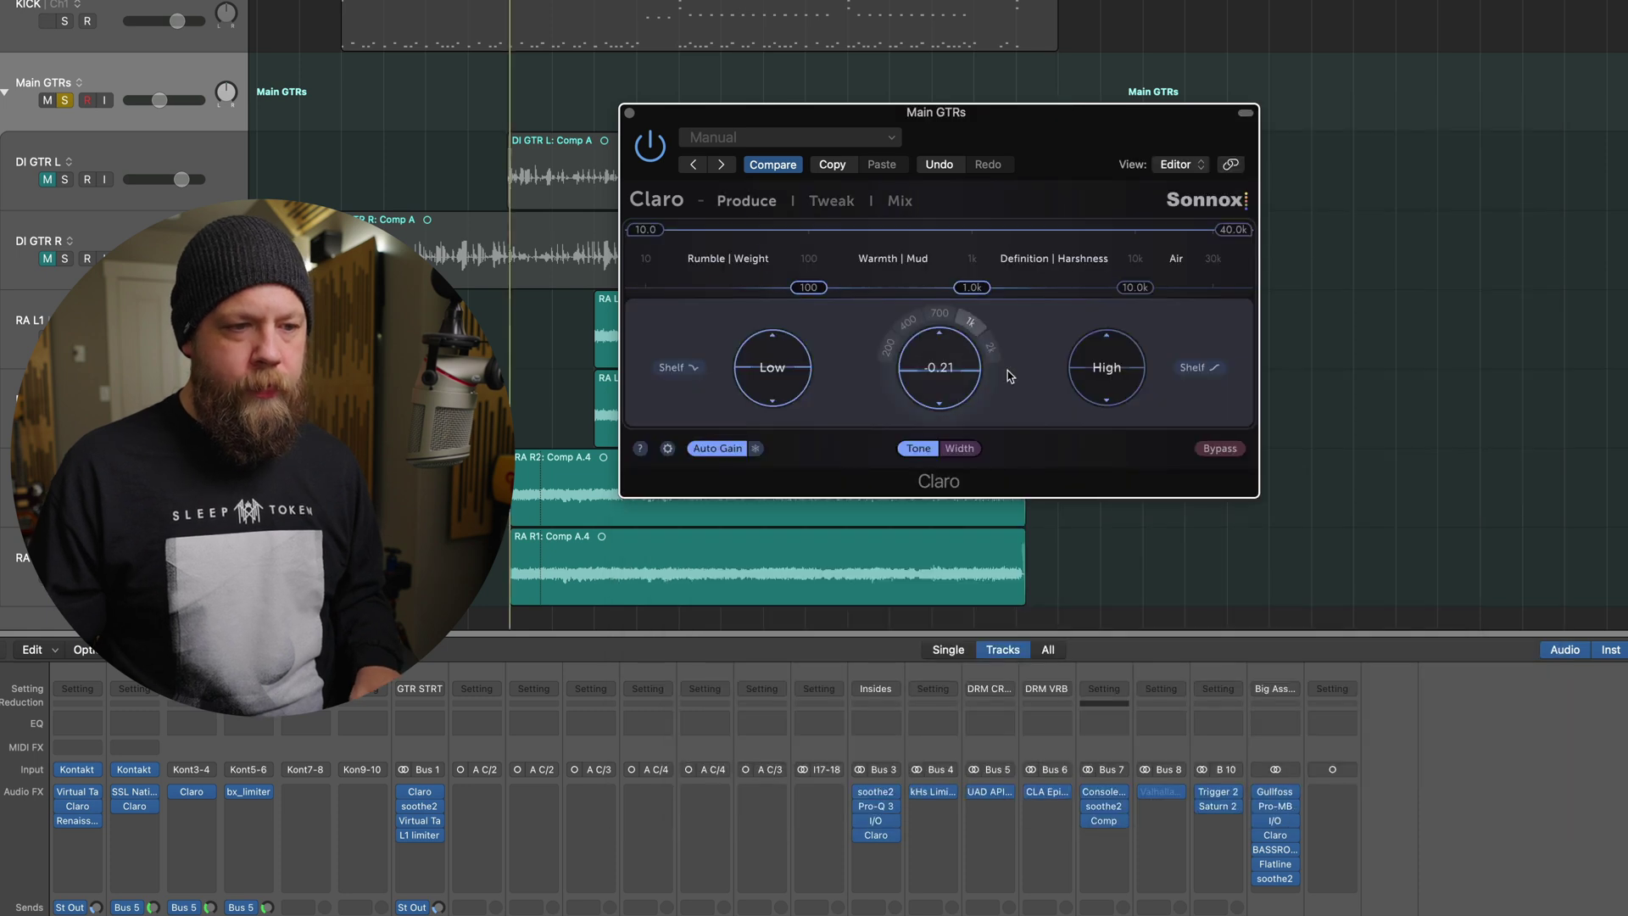
pyautogui.moveTo(940, 377); pyautogui.dragTo(939, 320)
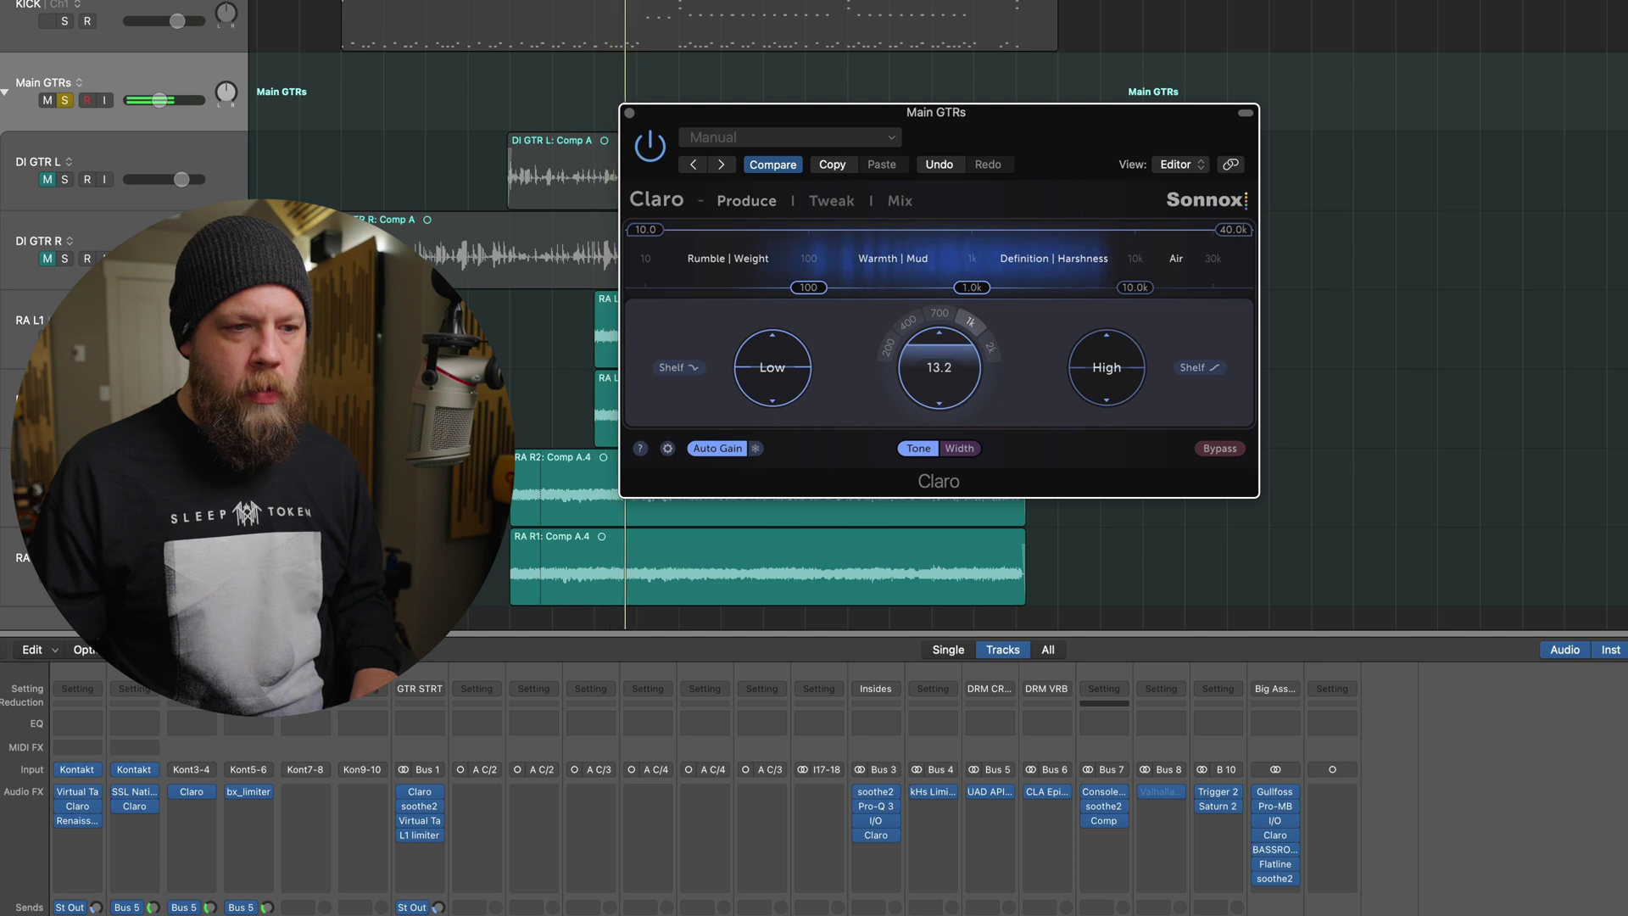
pyautogui.click(830, 201)
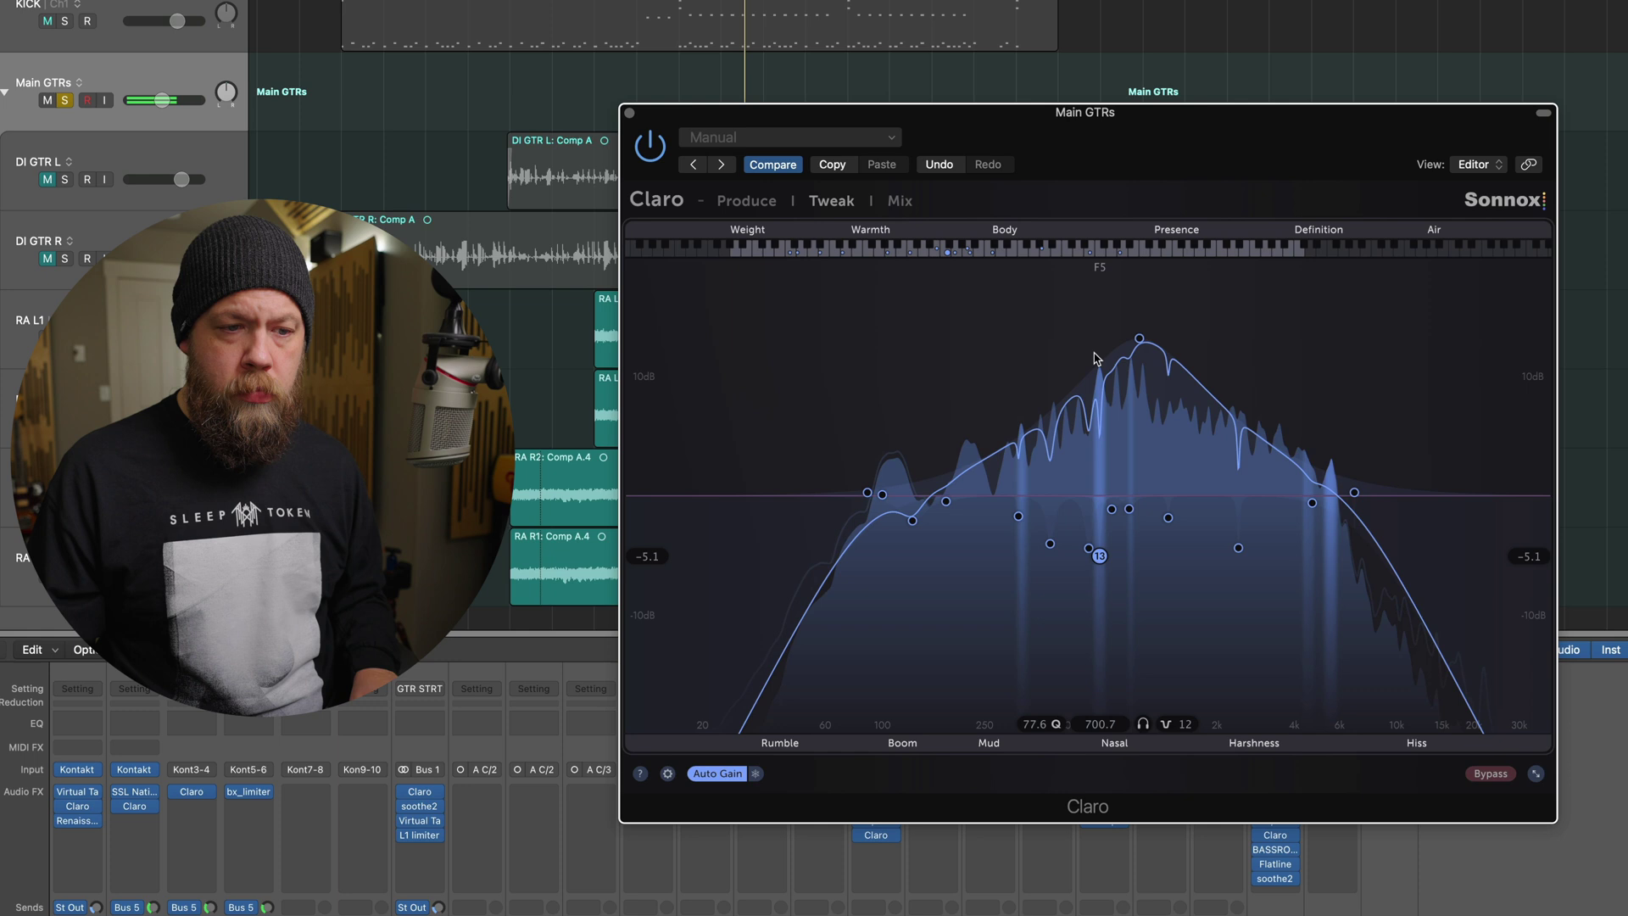
# - Bring the guitars' Mid dial down to -0.11 in the Produce view and compare the Produce and Tweak views
pyautogui.click(746, 201)
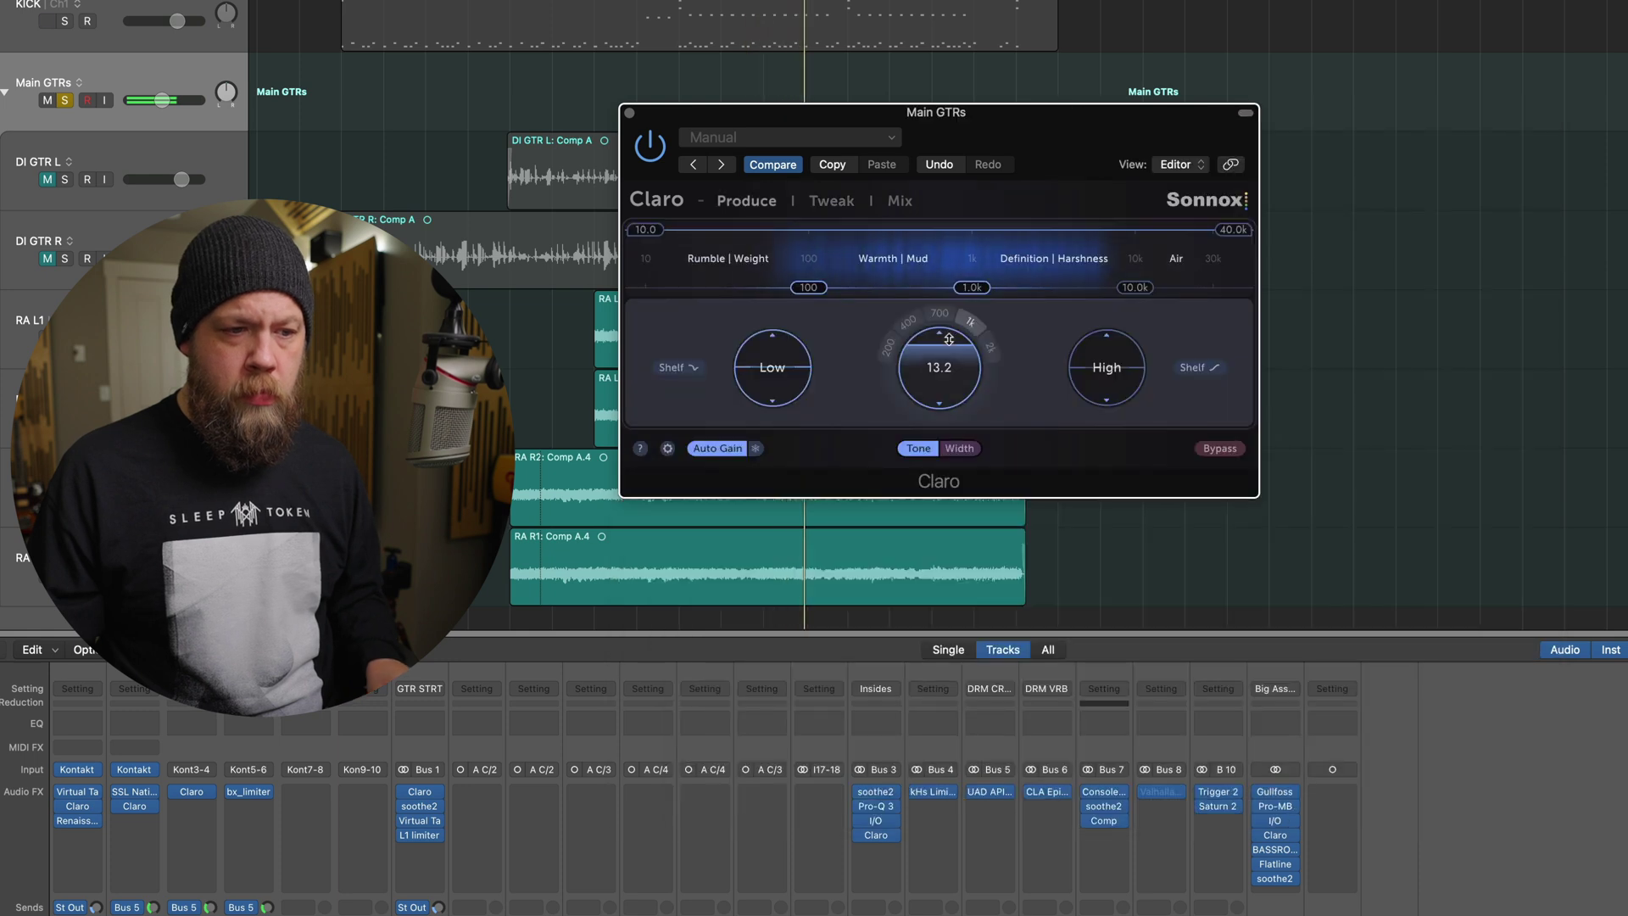
pyautogui.moveTo(948, 339); pyautogui.dragTo(940, 371)
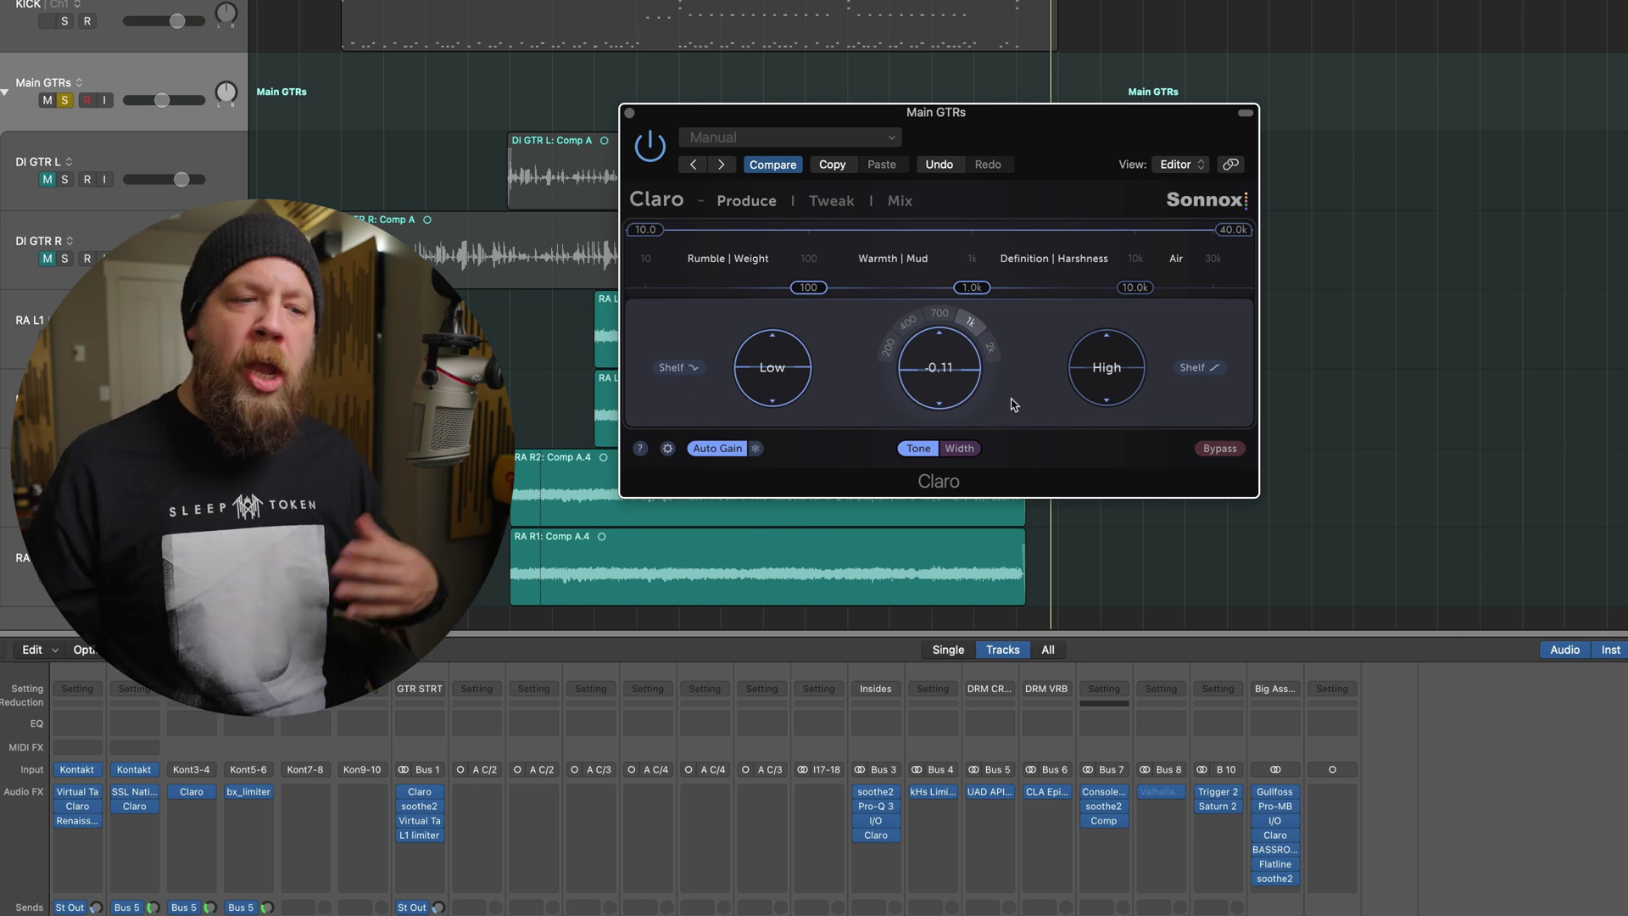
pyautogui.click(827, 202)
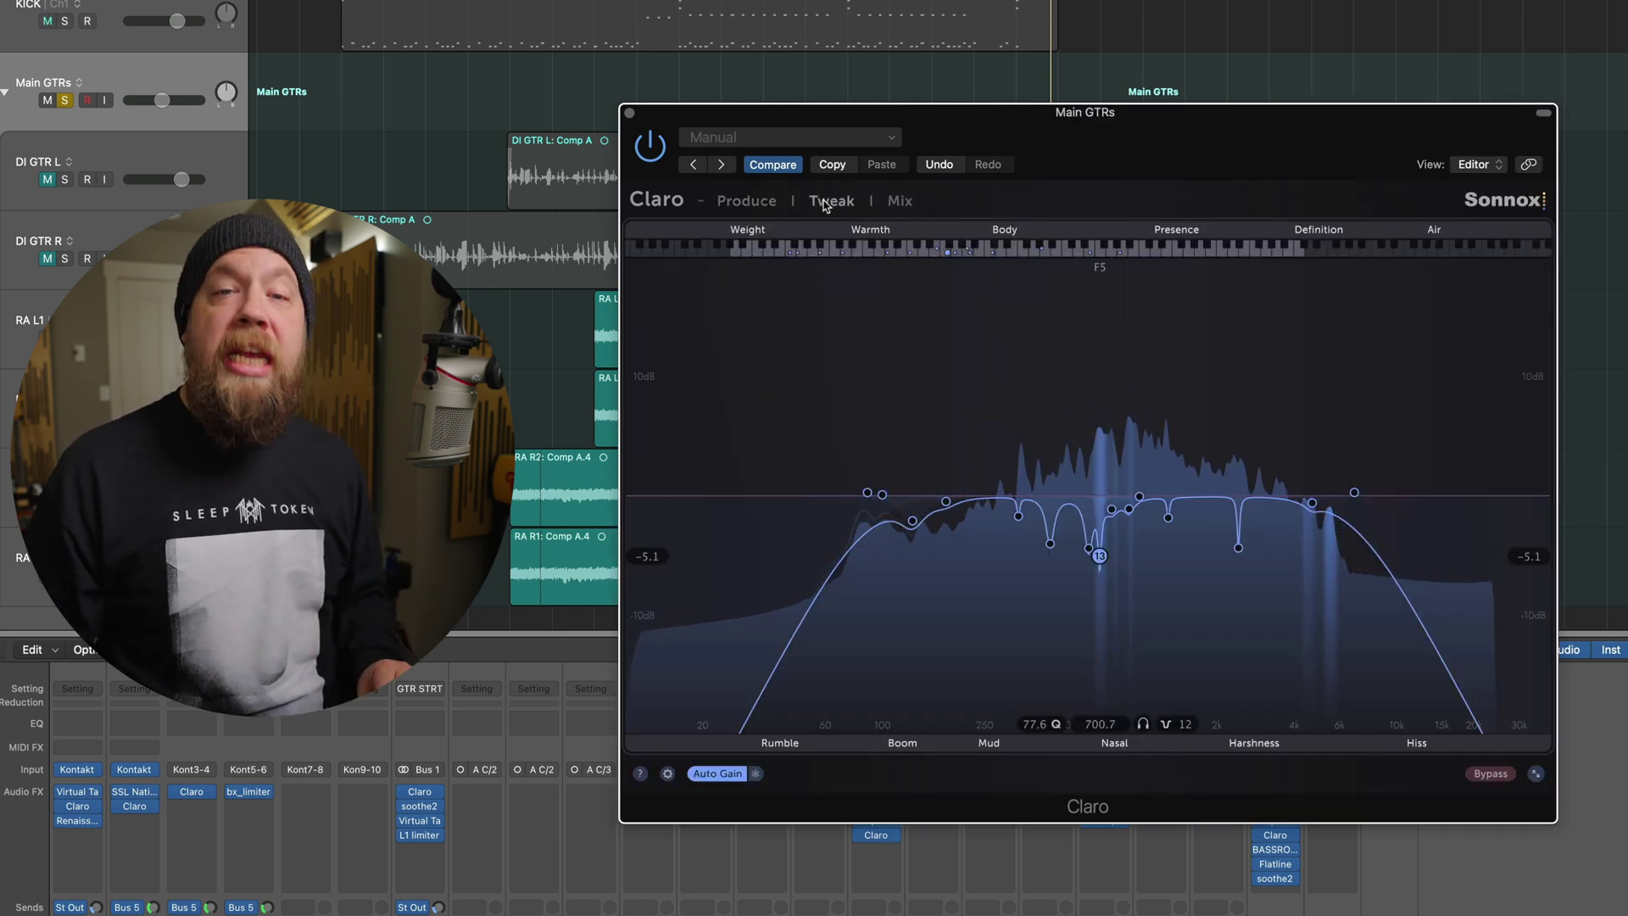
pyautogui.click(742, 205)
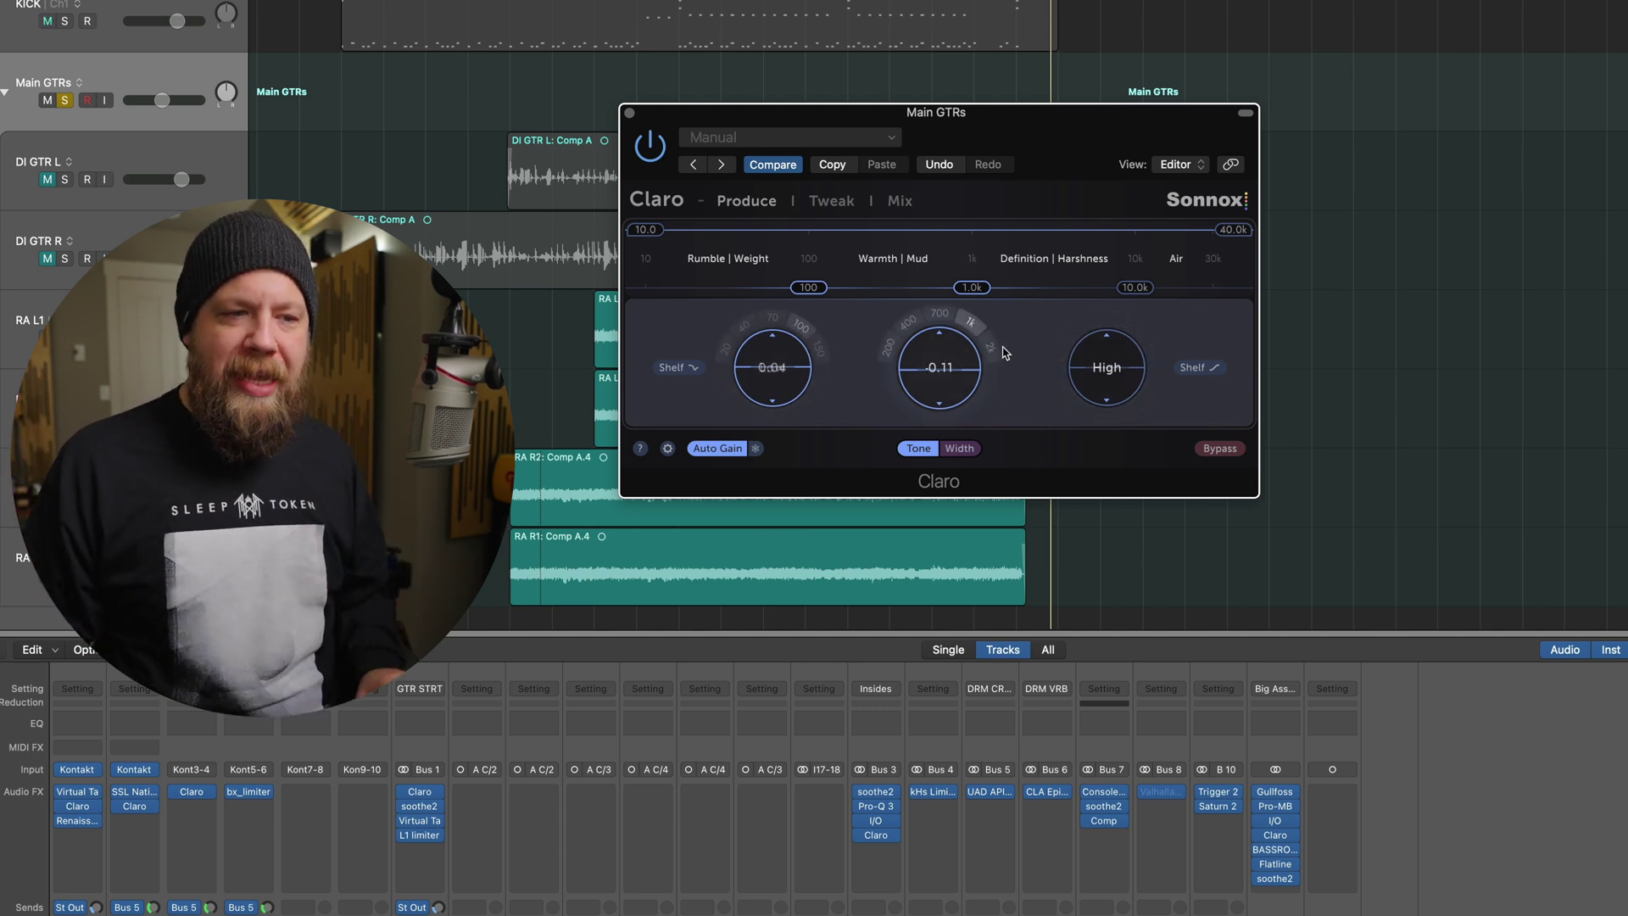
pyautogui.click(829, 211)
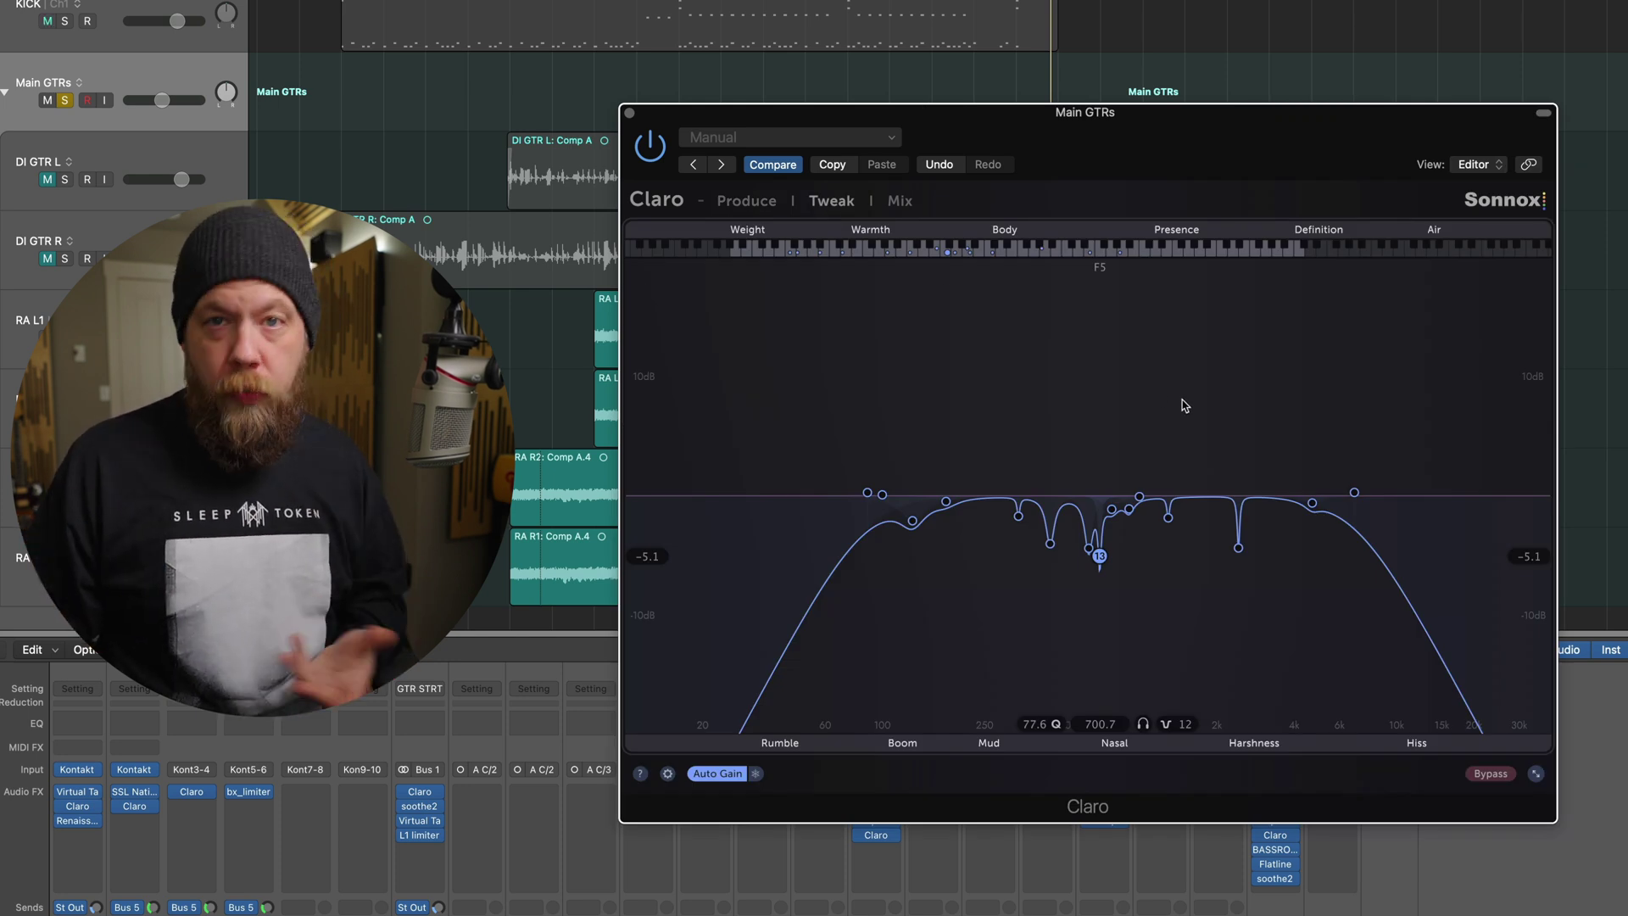
# - Replace the guitar EQ window with the GroveBass track's Claro and set it against KICK in the Mix view
pyautogui.press('v')
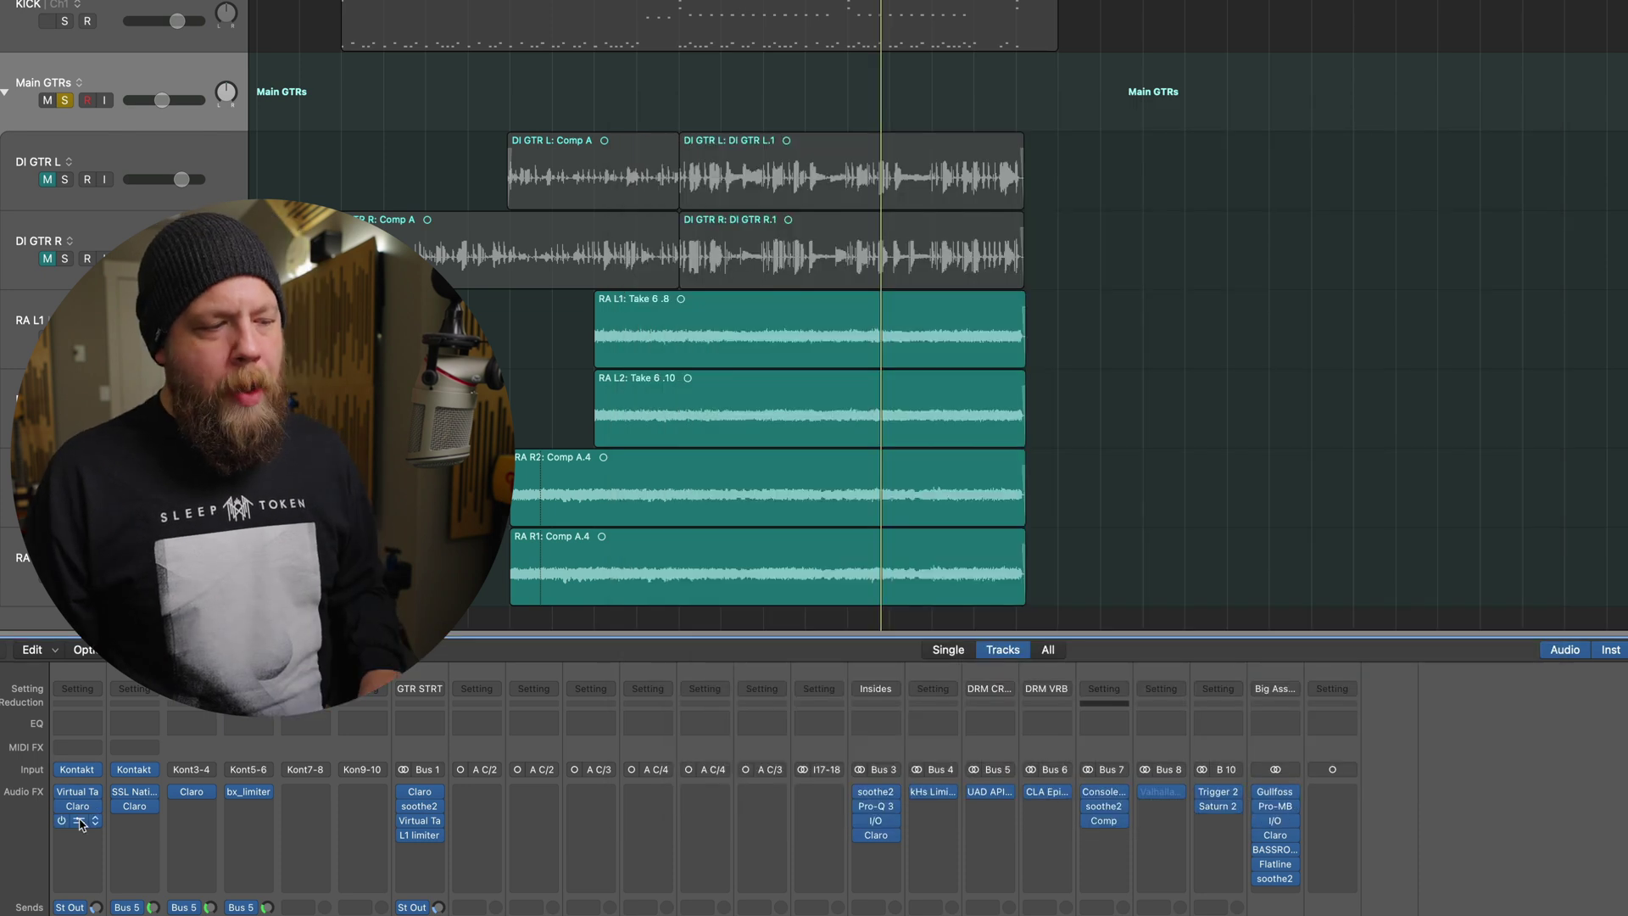
pyautogui.press('v')
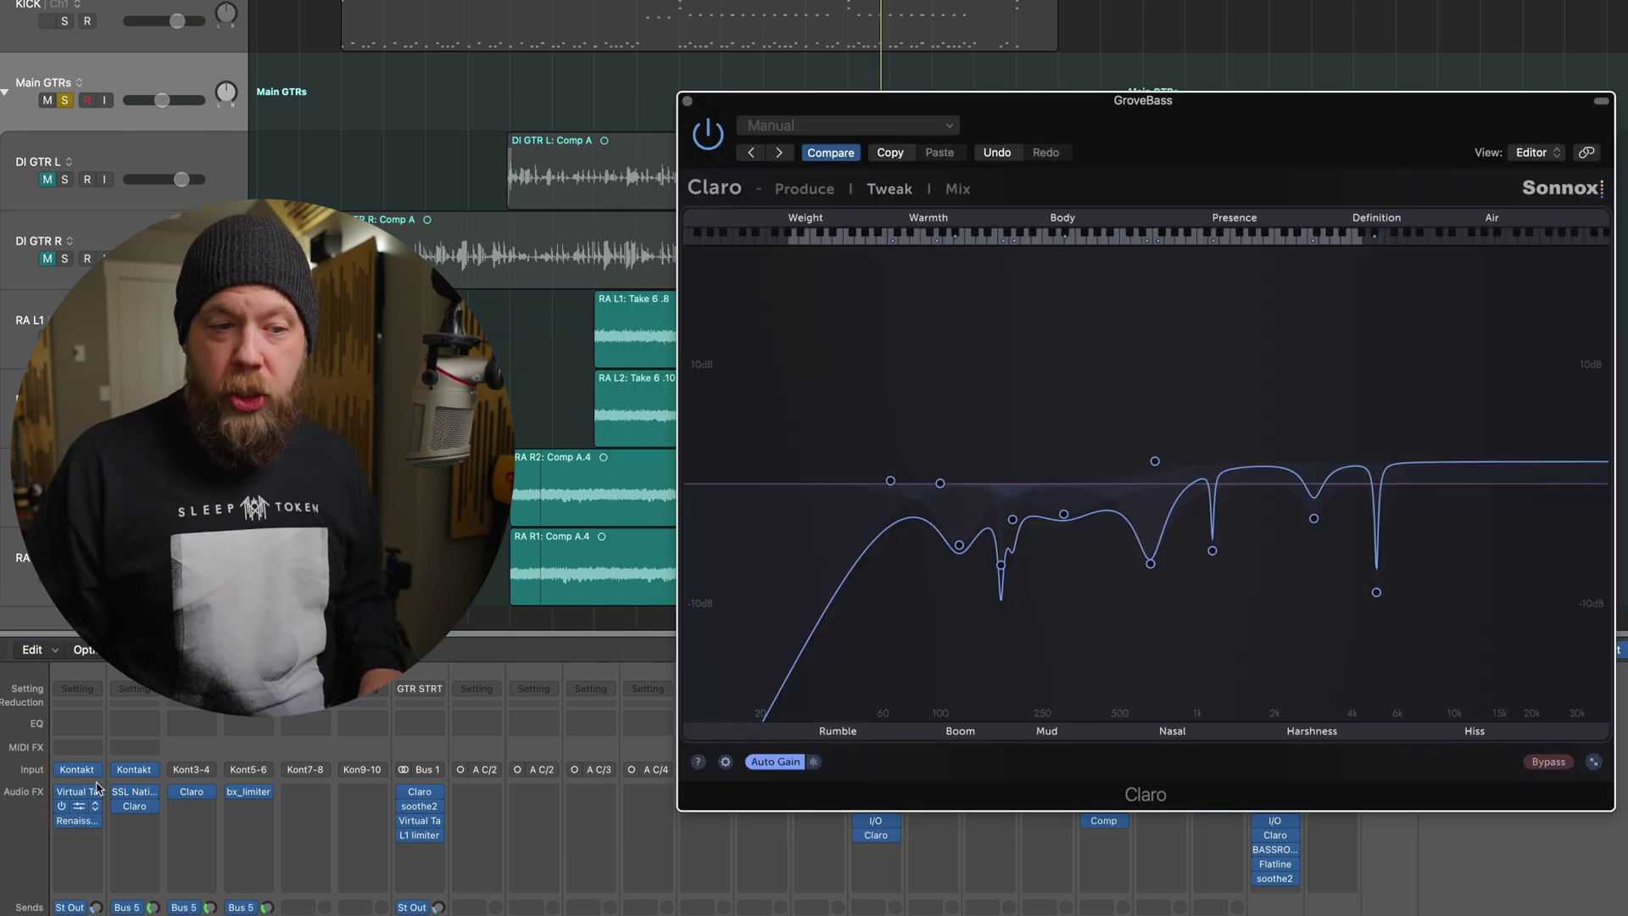
pyautogui.click(953, 189)
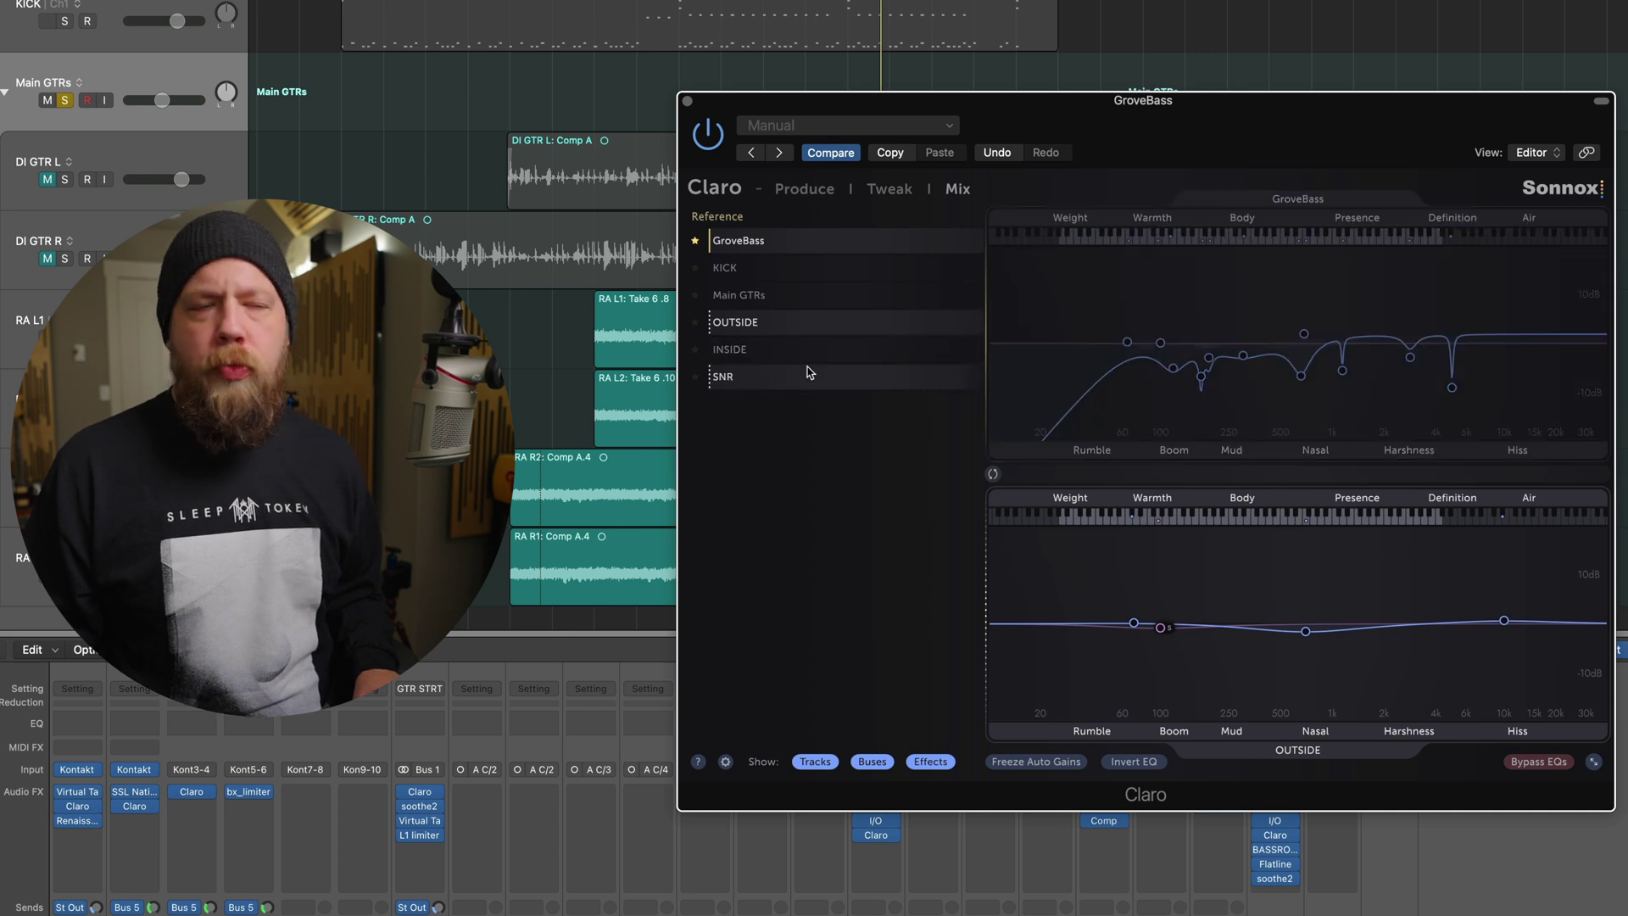
pyautogui.click(787, 280)
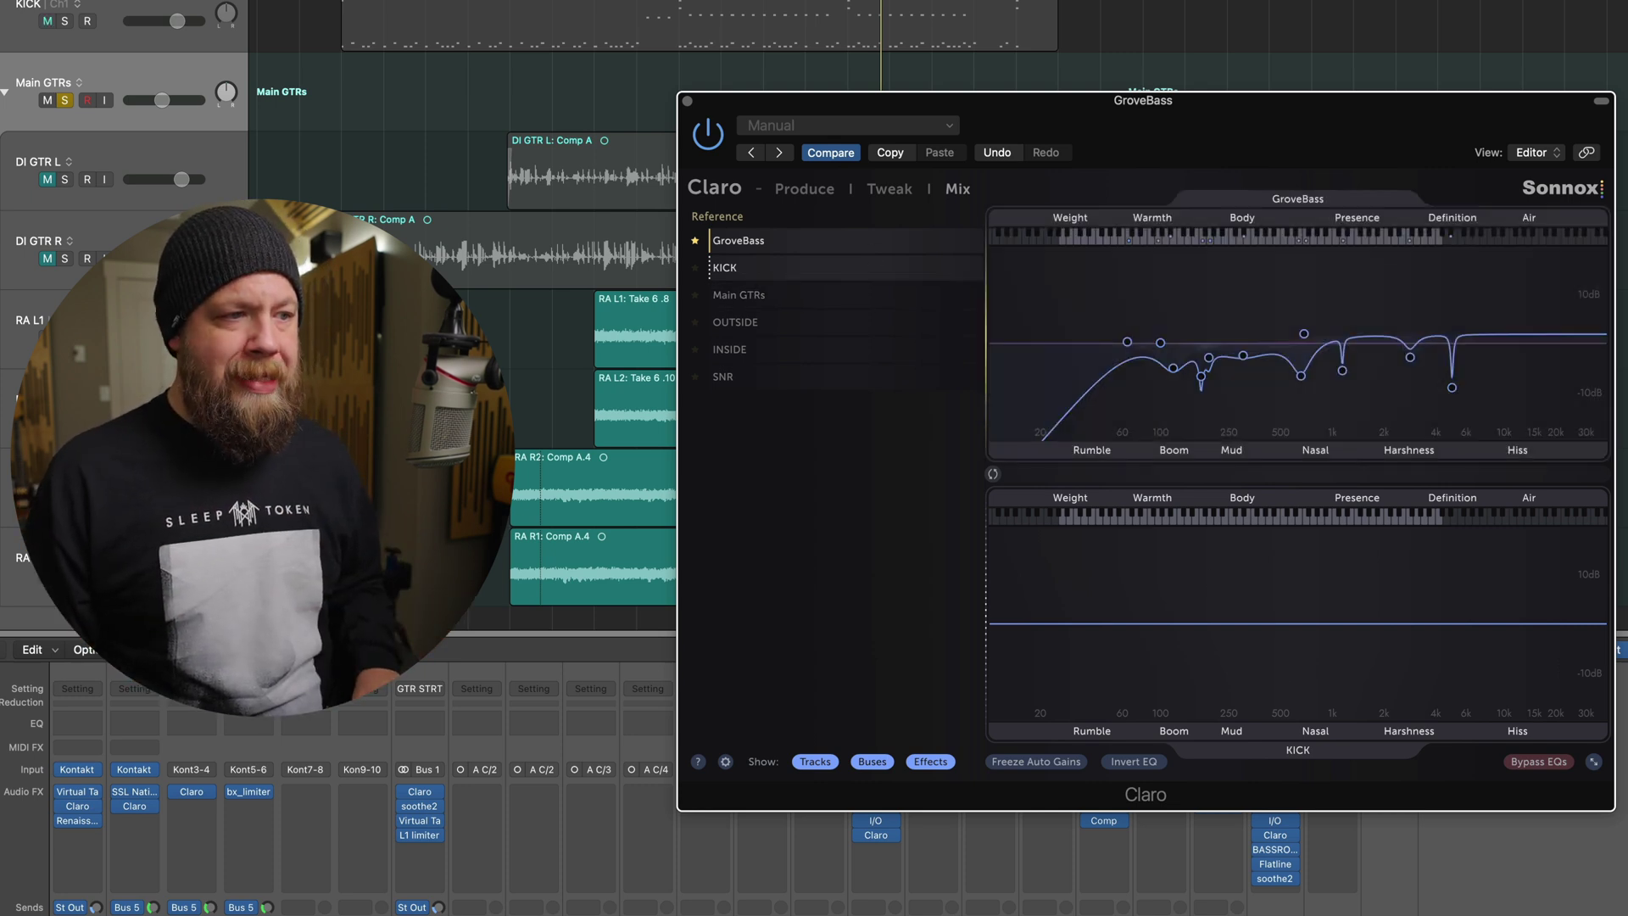
# - Turn off the Main GTRs solo and play the full mix with the bass and kick spectra in the Mix view
pyautogui.press('super+w')
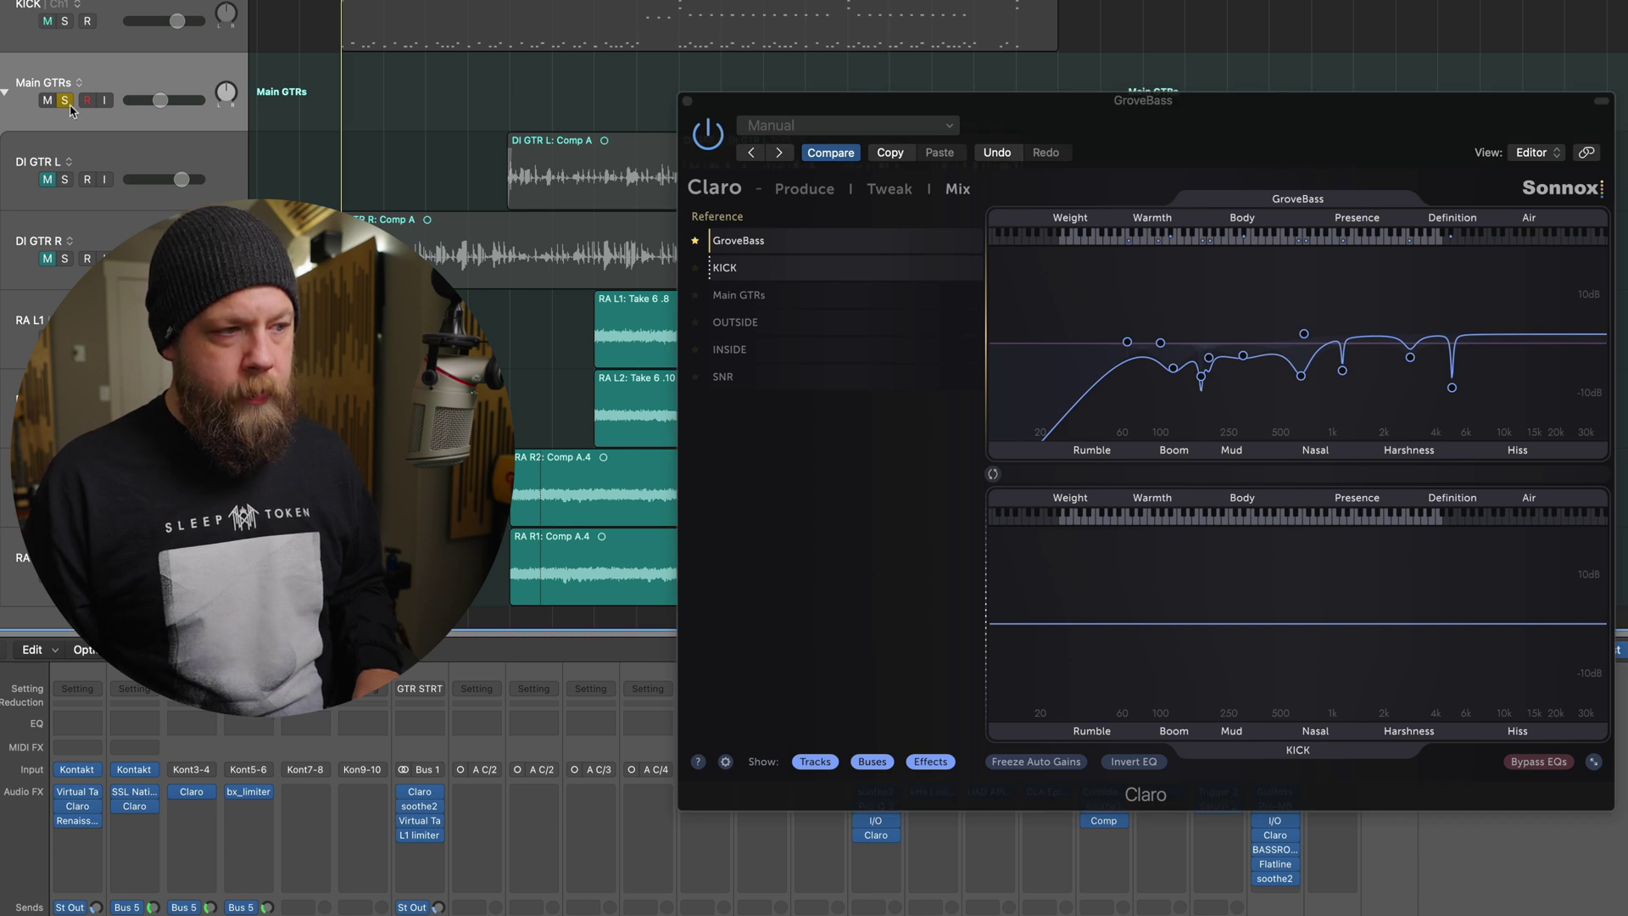
pyautogui.click(65, 101)
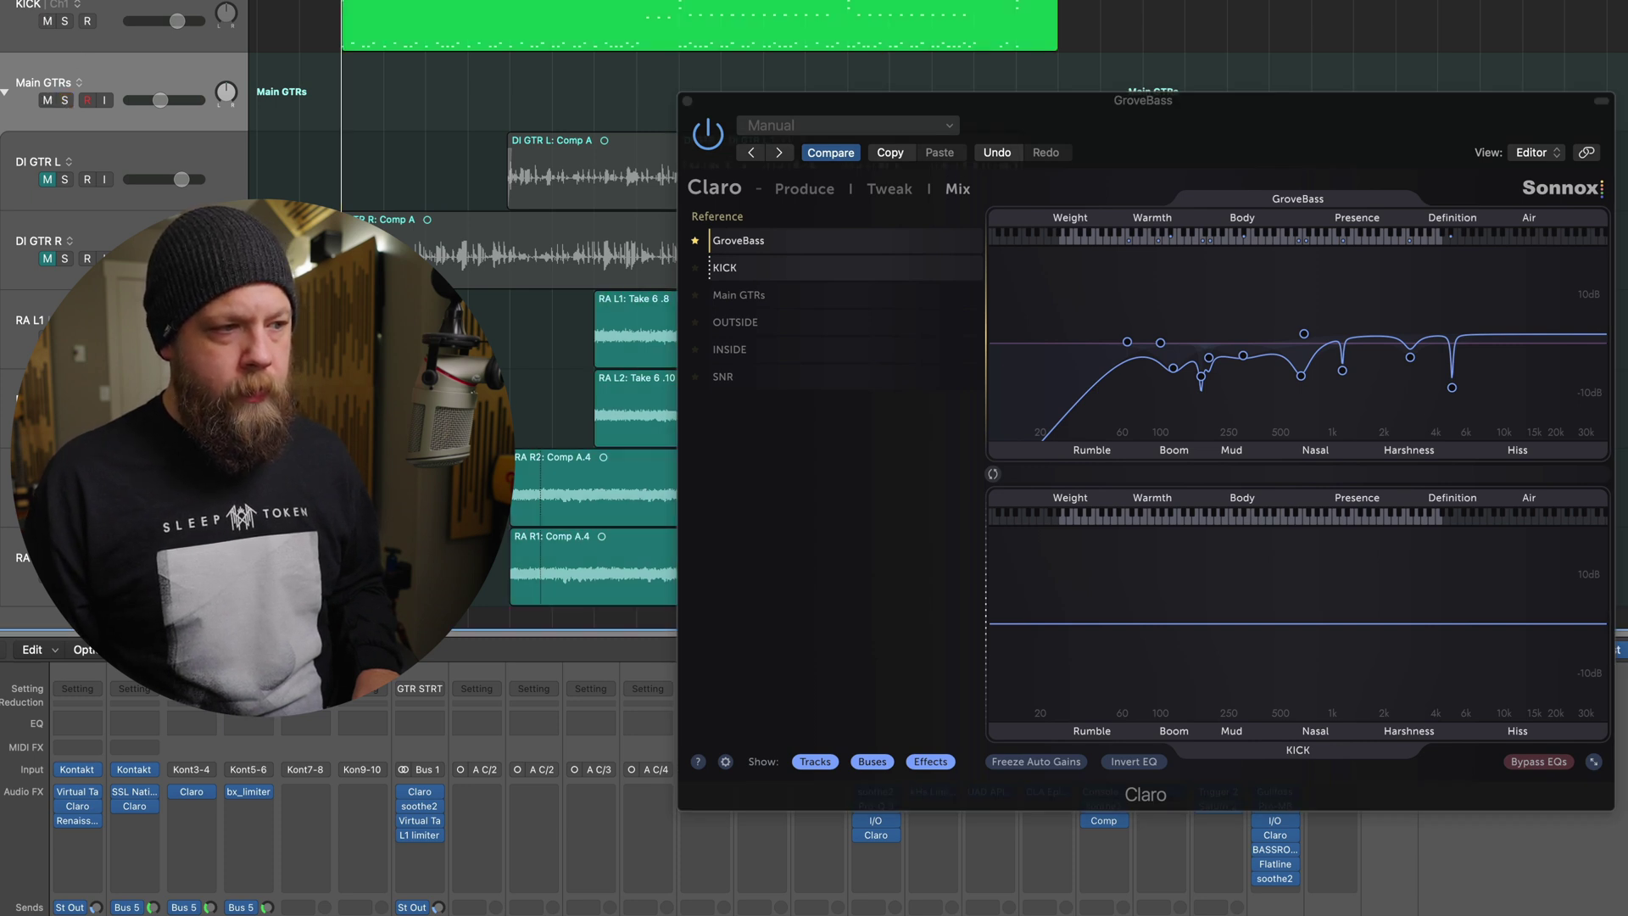
pyautogui.press('space')
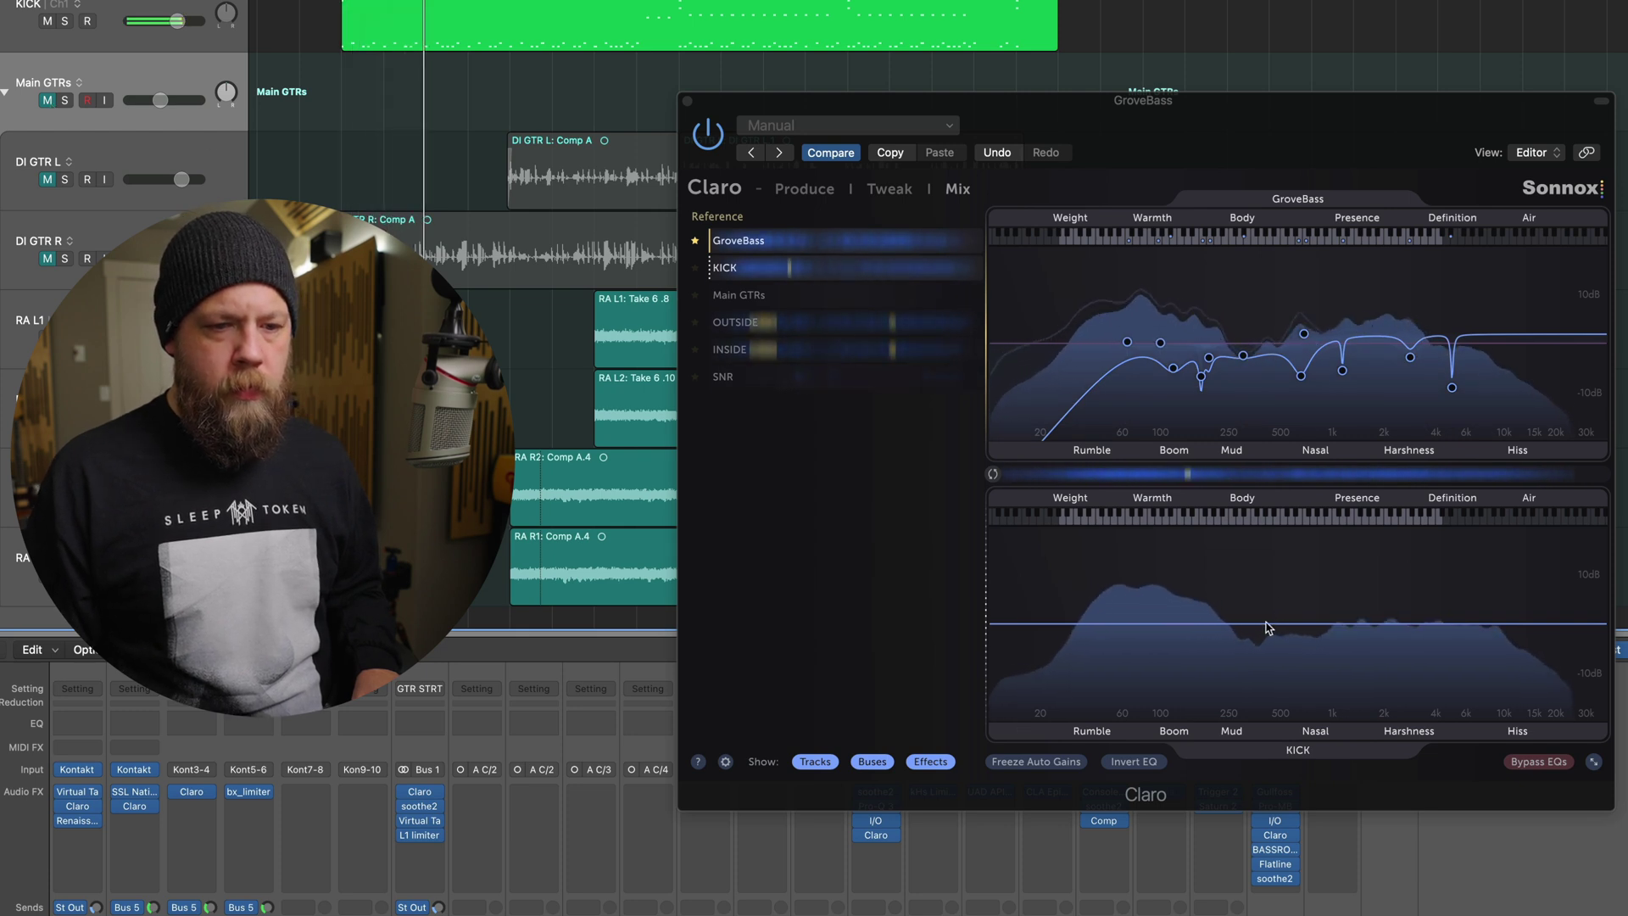
# - Add a -4.1 dB cut at 206 Hz to the KICK's EQ in the Mix view and narrow it to a Q of 6.6
pyautogui.moveTo(1209, 618)
pyautogui.mouseDown()
pyautogui.moveTo(1189, 560)
pyautogui.moveTo(1204, 679)
pyautogui.moveTo(1214, 644)
pyautogui.mouseUp()
pyautogui.scroll(5, 1214, 644)
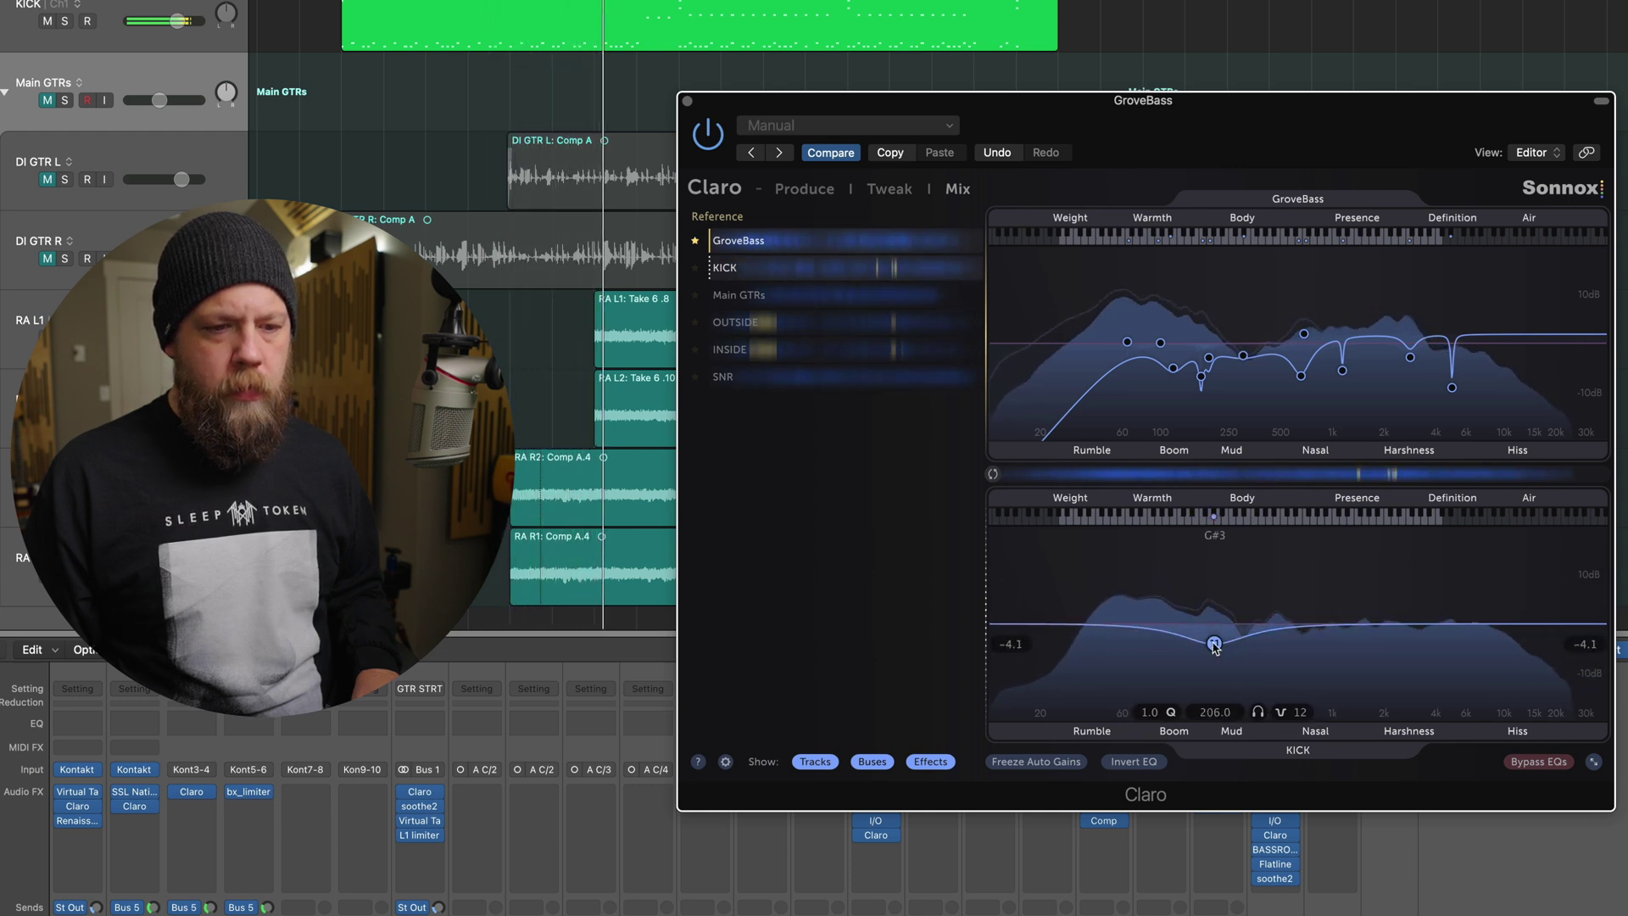
pyautogui.scroll(6, 1214, 644)
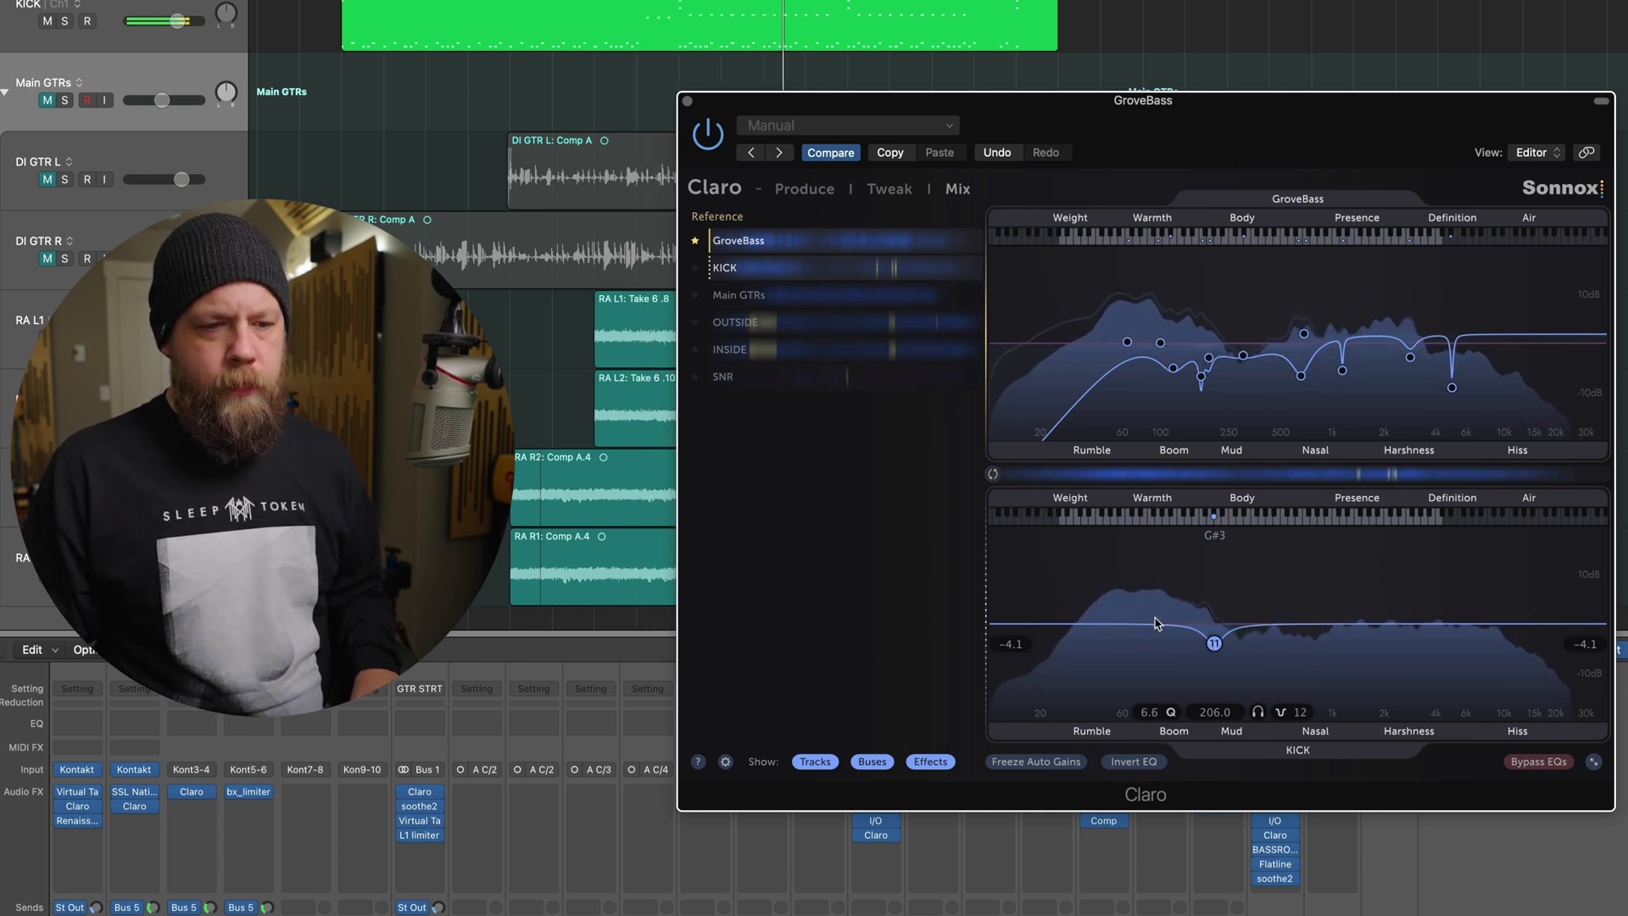
pyautogui.click(837, 325)
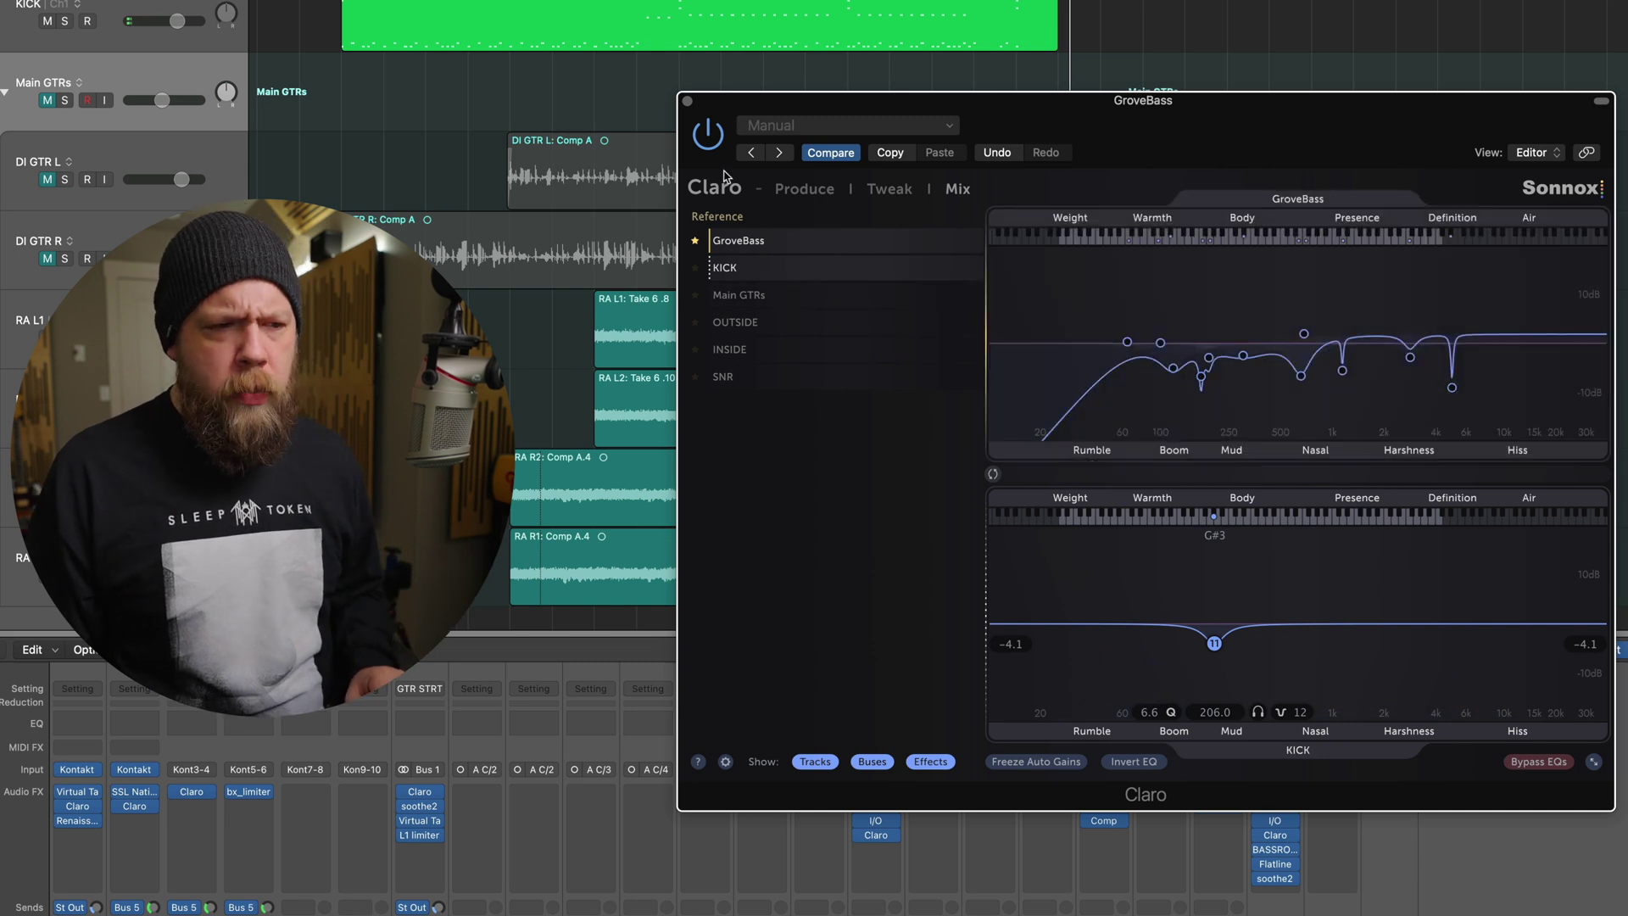
# - Close the GroveBass EQ window and open the OUTSIDE bus's Claro, placed clear of the track headers
pyautogui.click(687, 101)
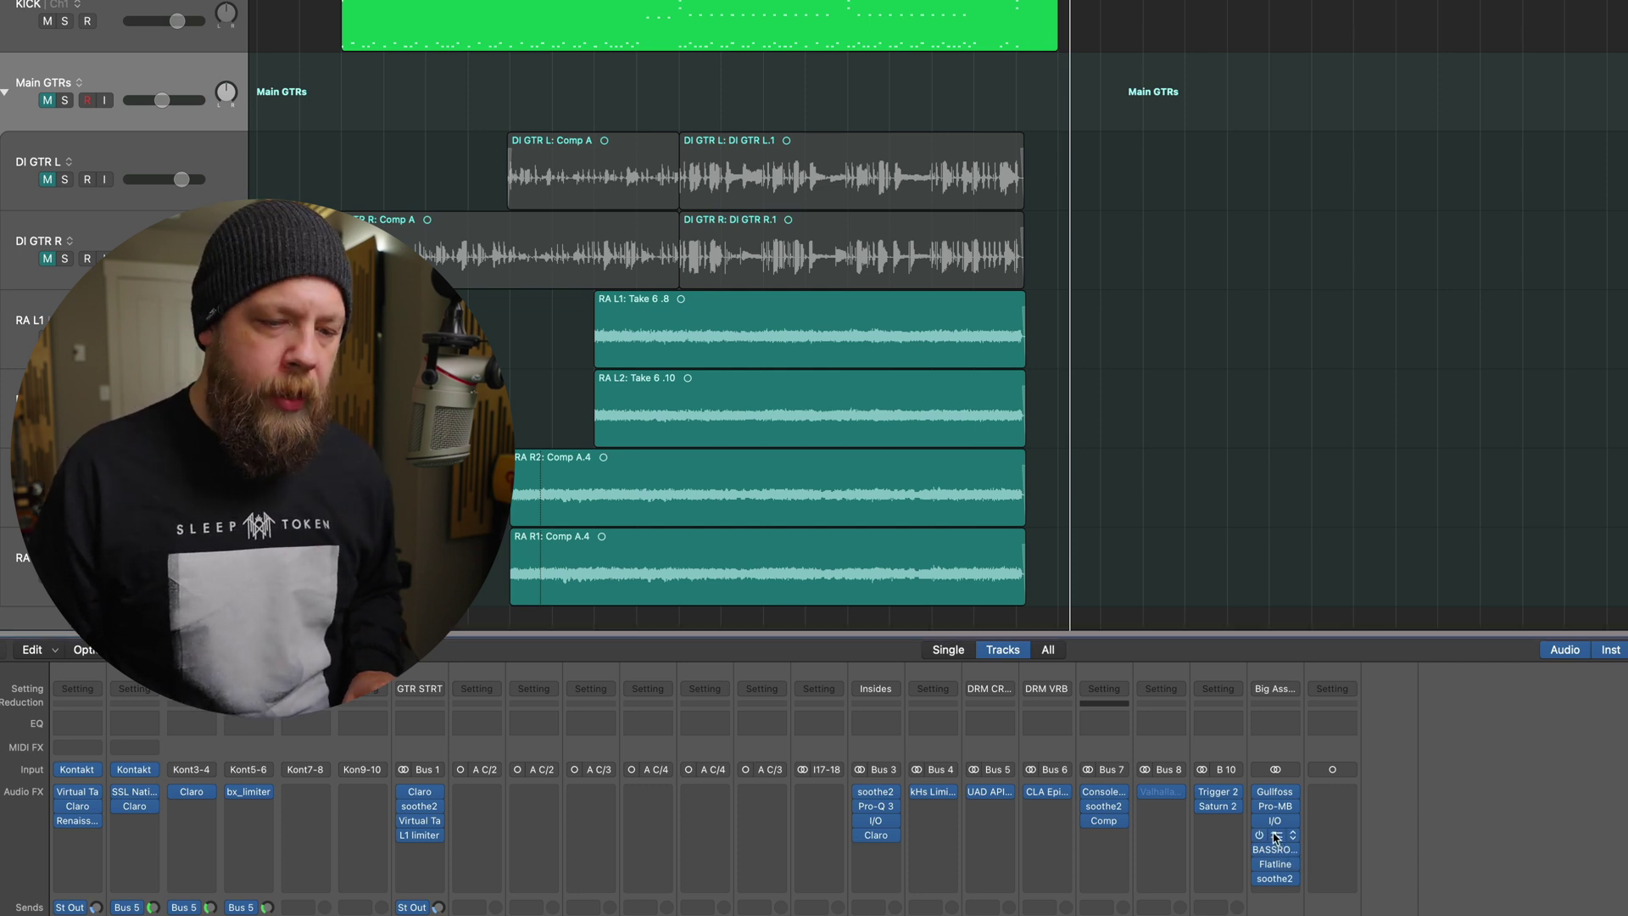
pyautogui.click(1276, 838)
pyautogui.moveTo(1046, 100); pyautogui.dragTo(1148, 131)
pyautogui.moveTo(1173, 386)
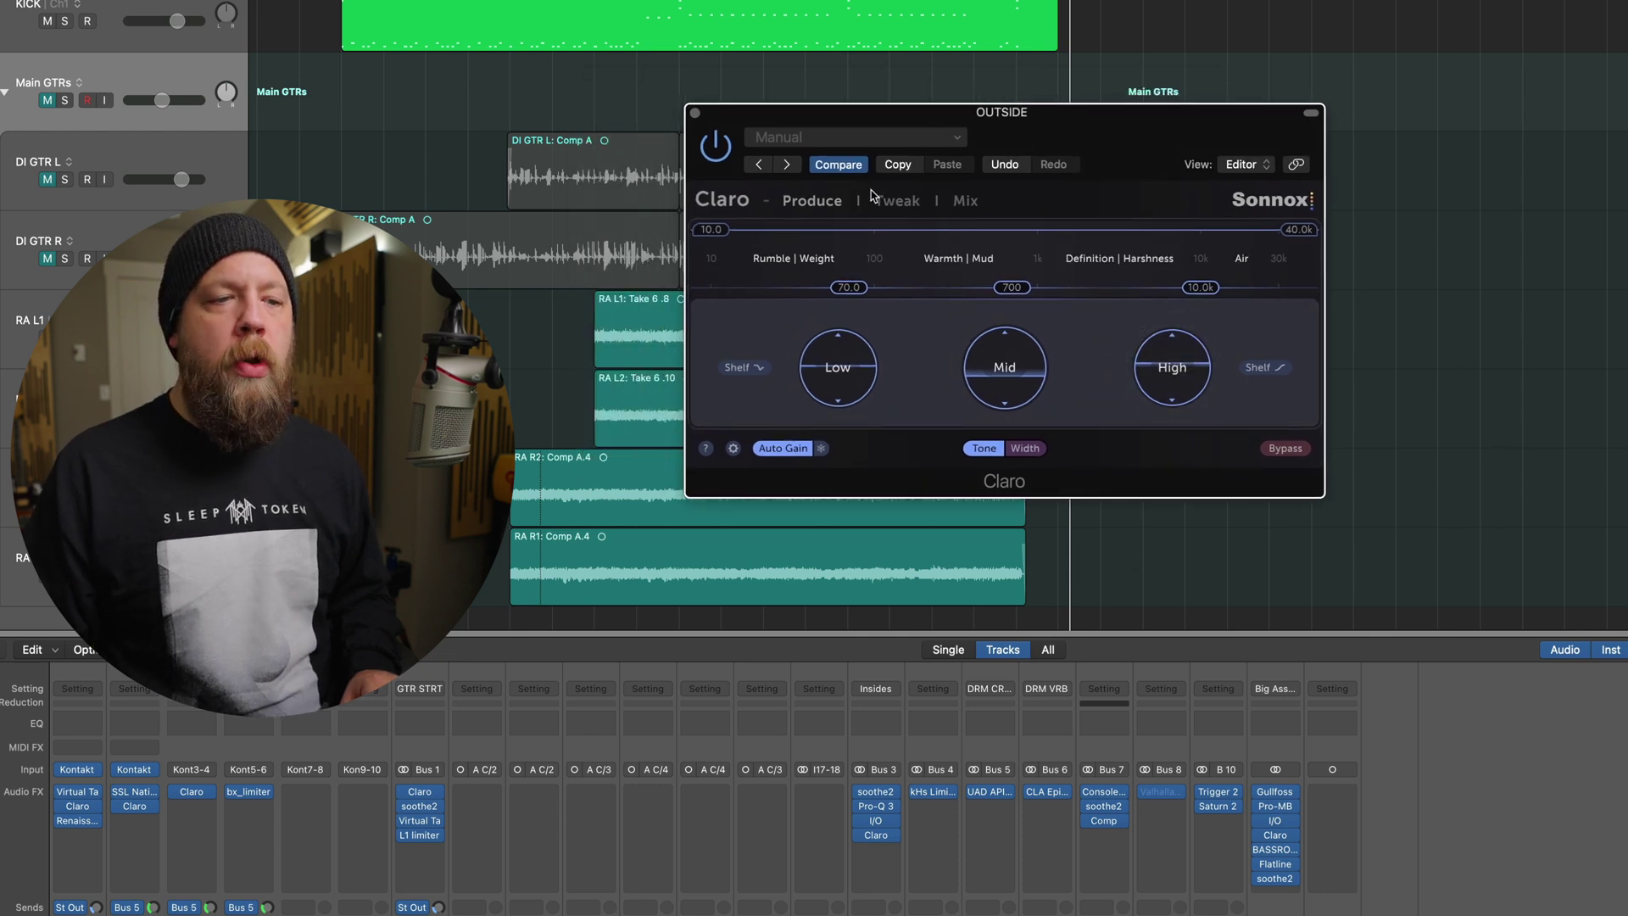
# - Examine the OUTSIDE bus's EQ curve in the Tweak view, return to the Produce view and reposition the window
pyautogui.click(897, 202)
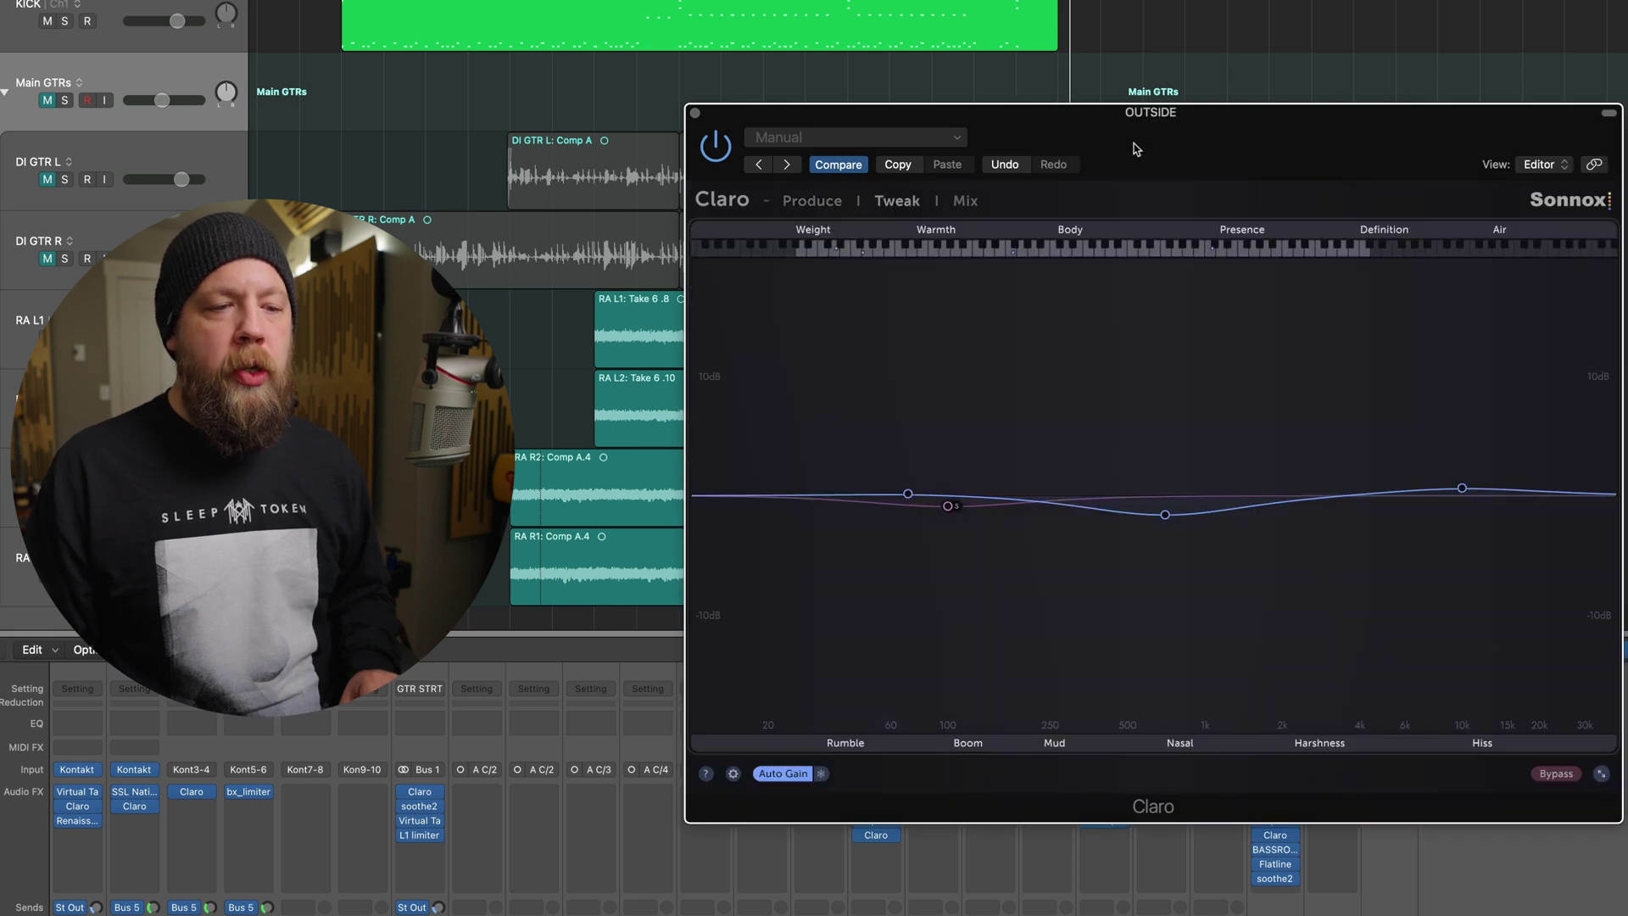
pyautogui.moveTo(1134, 149); pyautogui.dragTo(1086, 134)
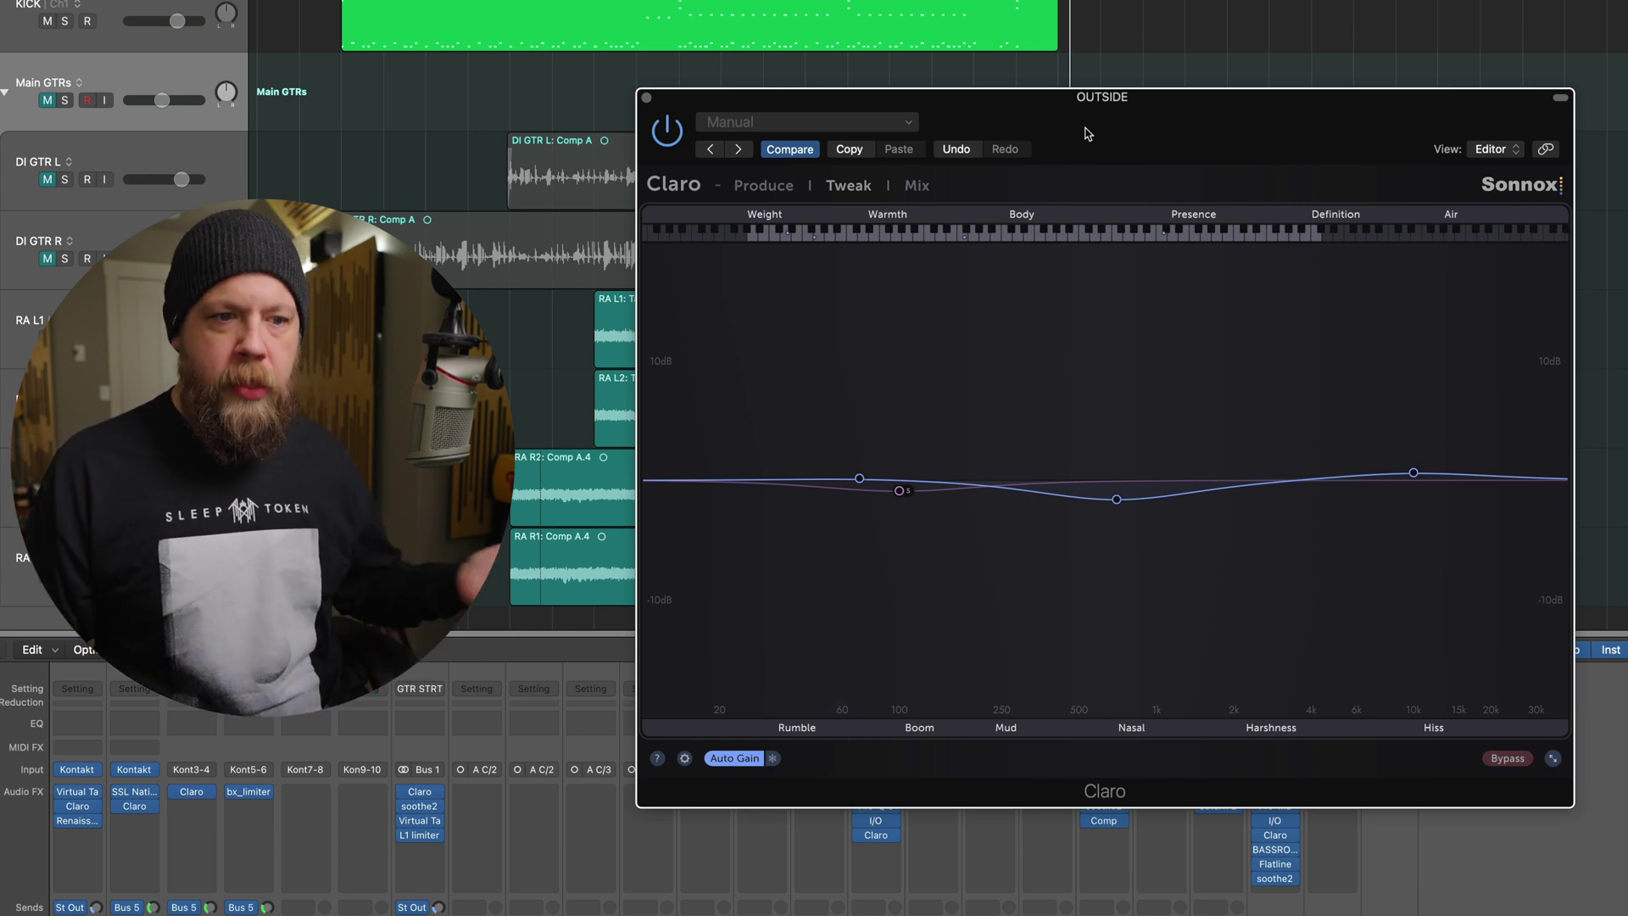
pyautogui.click(782, 186)
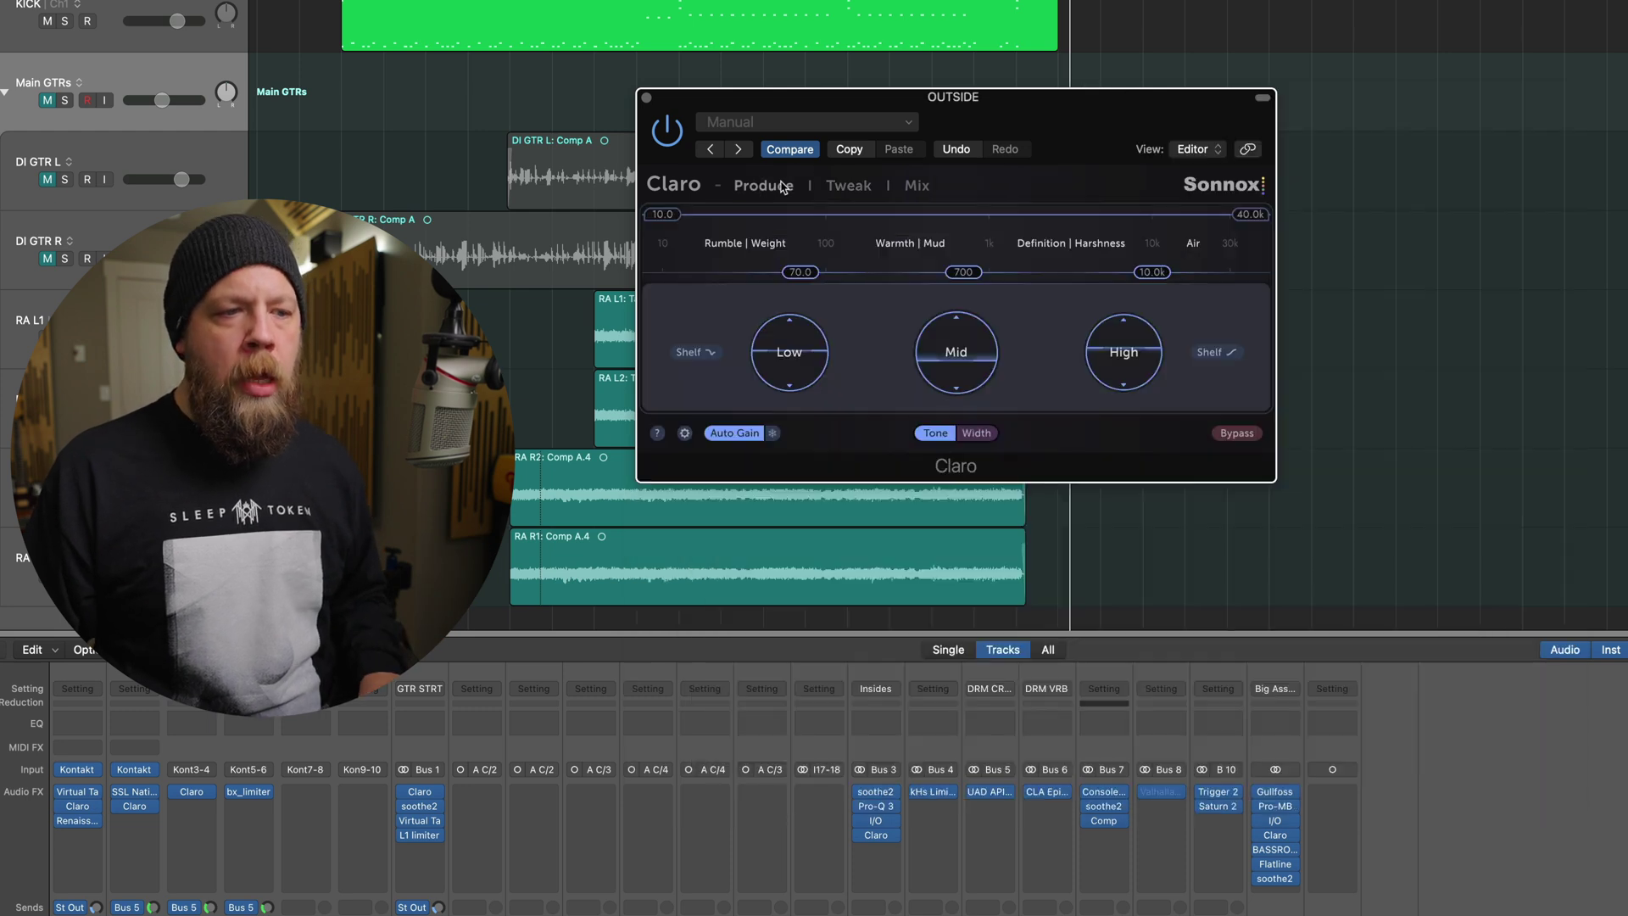
pyautogui.moveTo(1104, 143); pyautogui.dragTo(1229, 198)
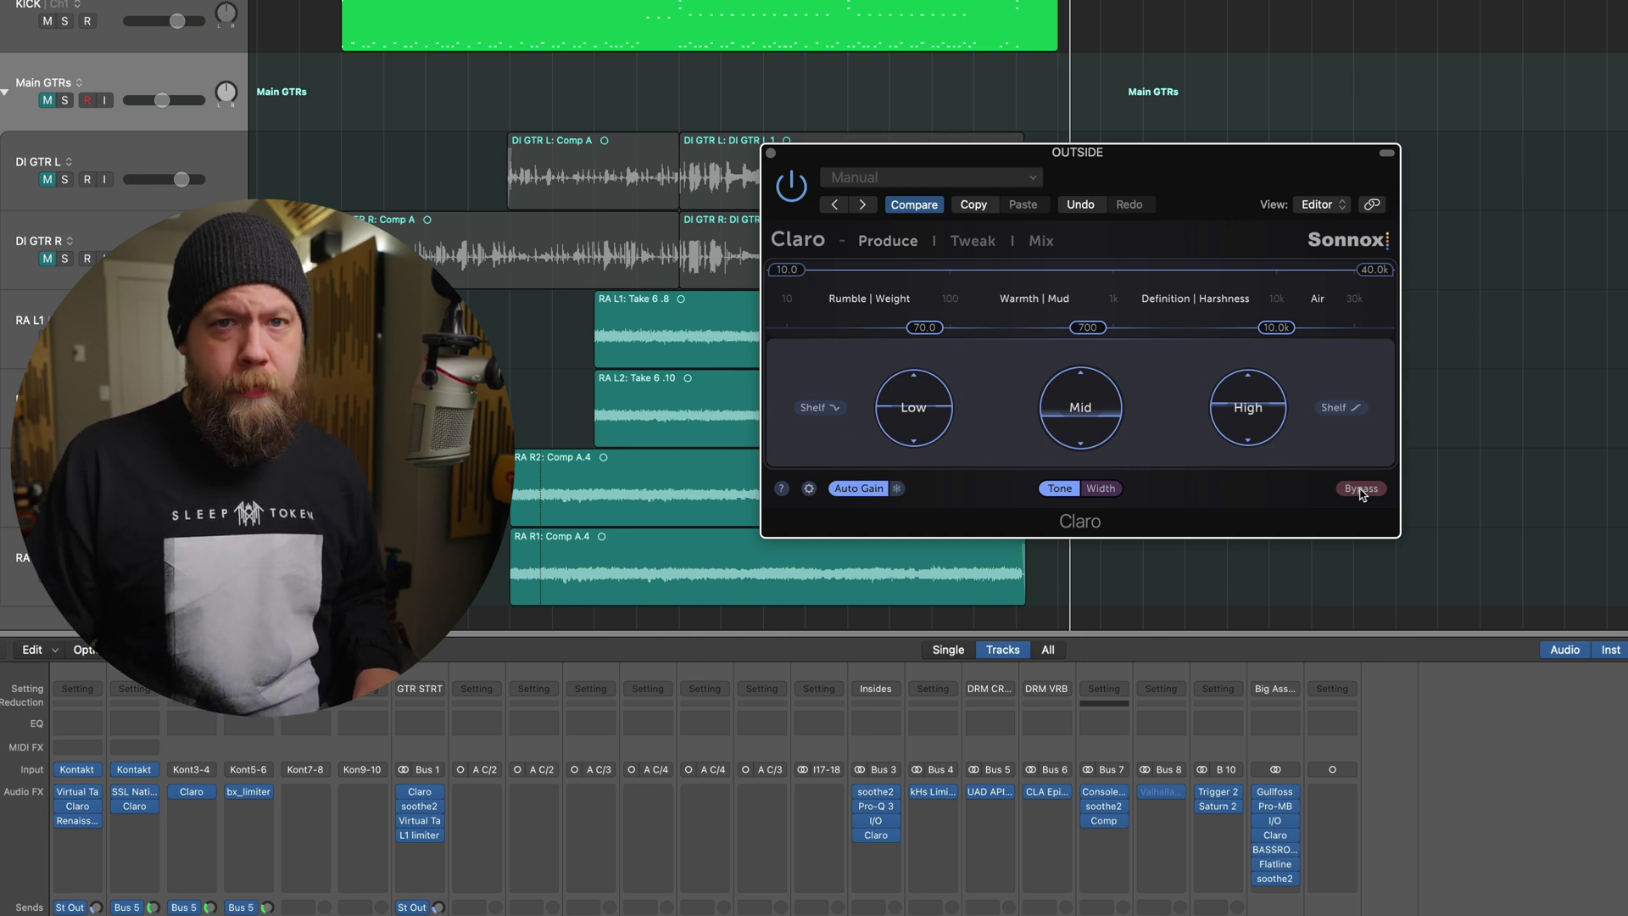
# - Play the mix with the OUTSIDE bus's Claro bypassed and re-enable it to compare the sound
pyautogui.click(1362, 489)
pyautogui.press('space')
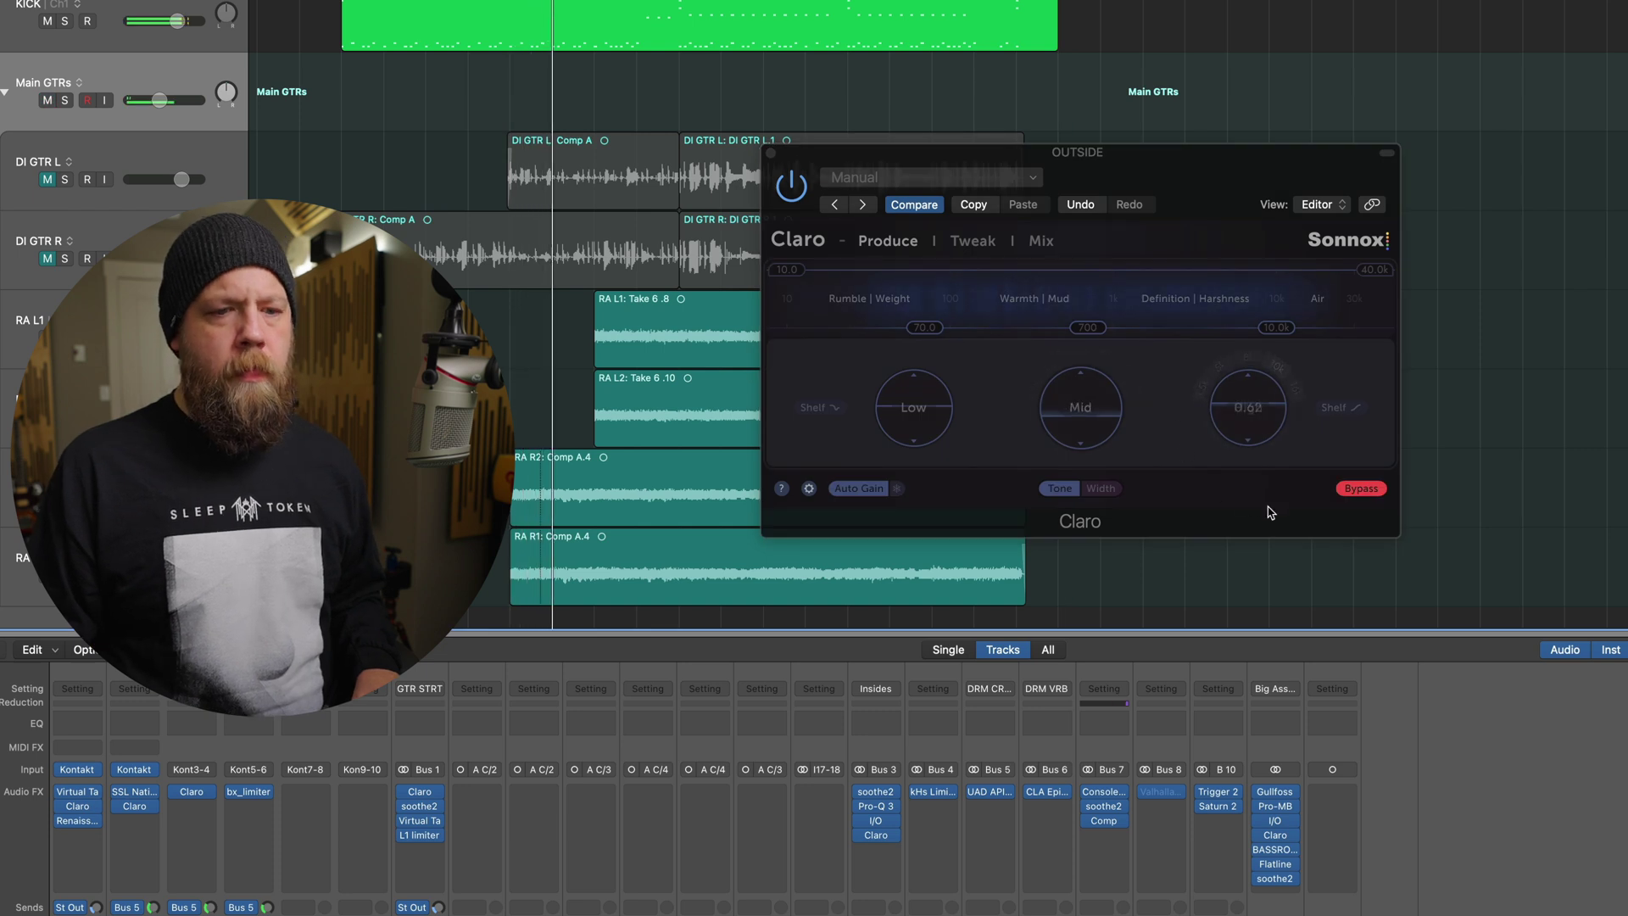
pyautogui.click(1358, 490)
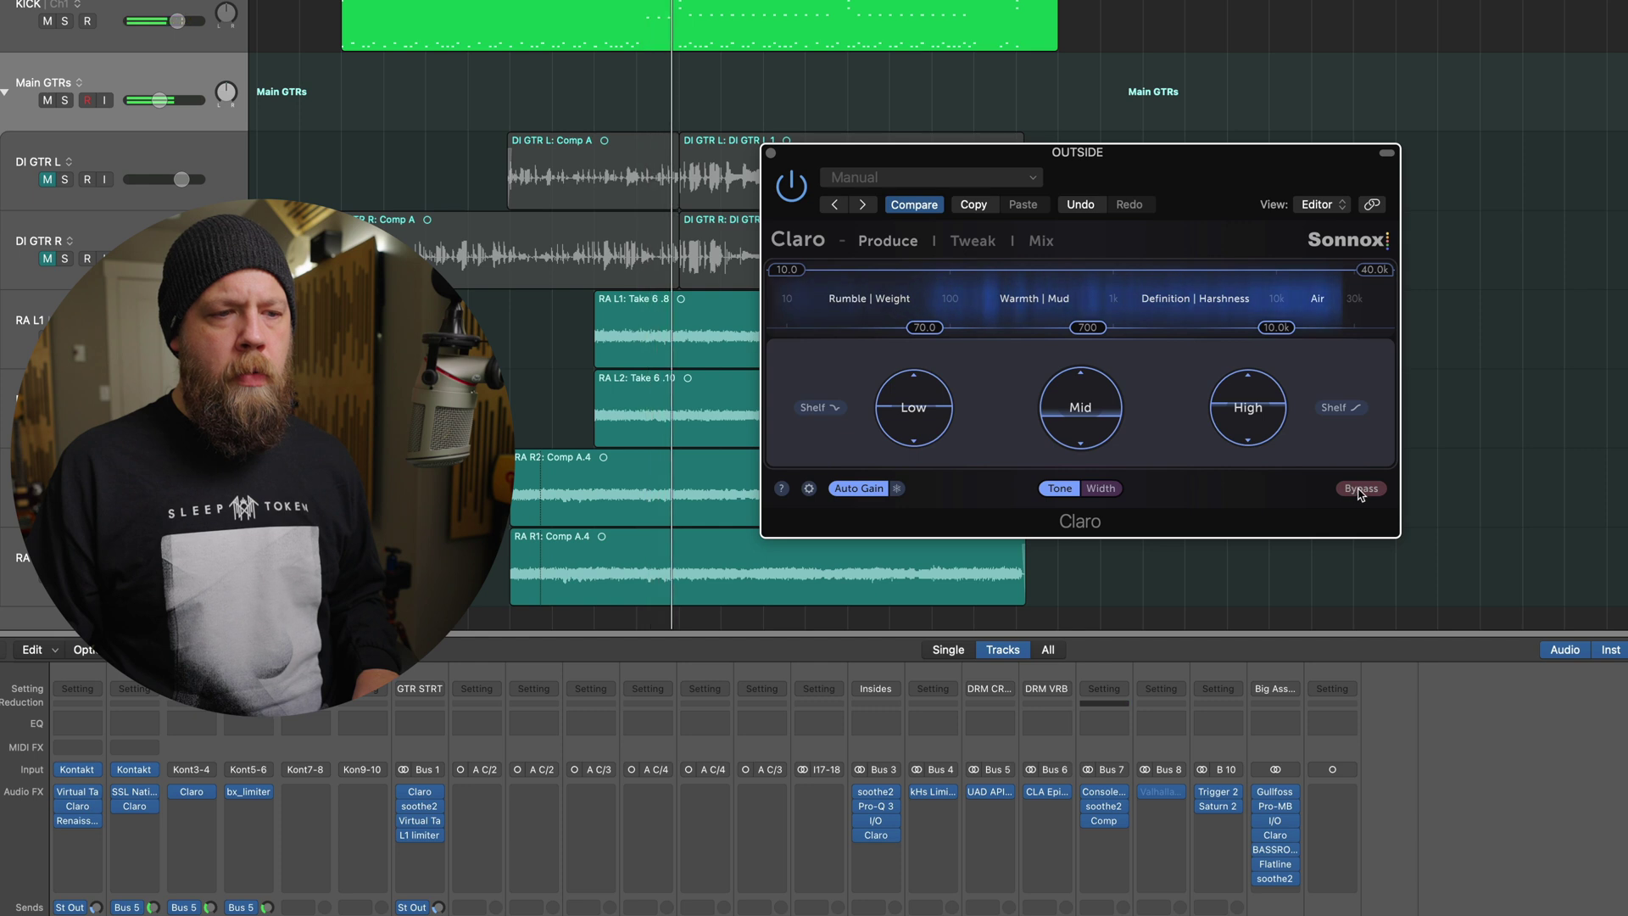
# - Toggle the OUTSIDE bus's Claro bypass on and off twice during playback to compare the tone adjustments
pyautogui.click(1360, 489)
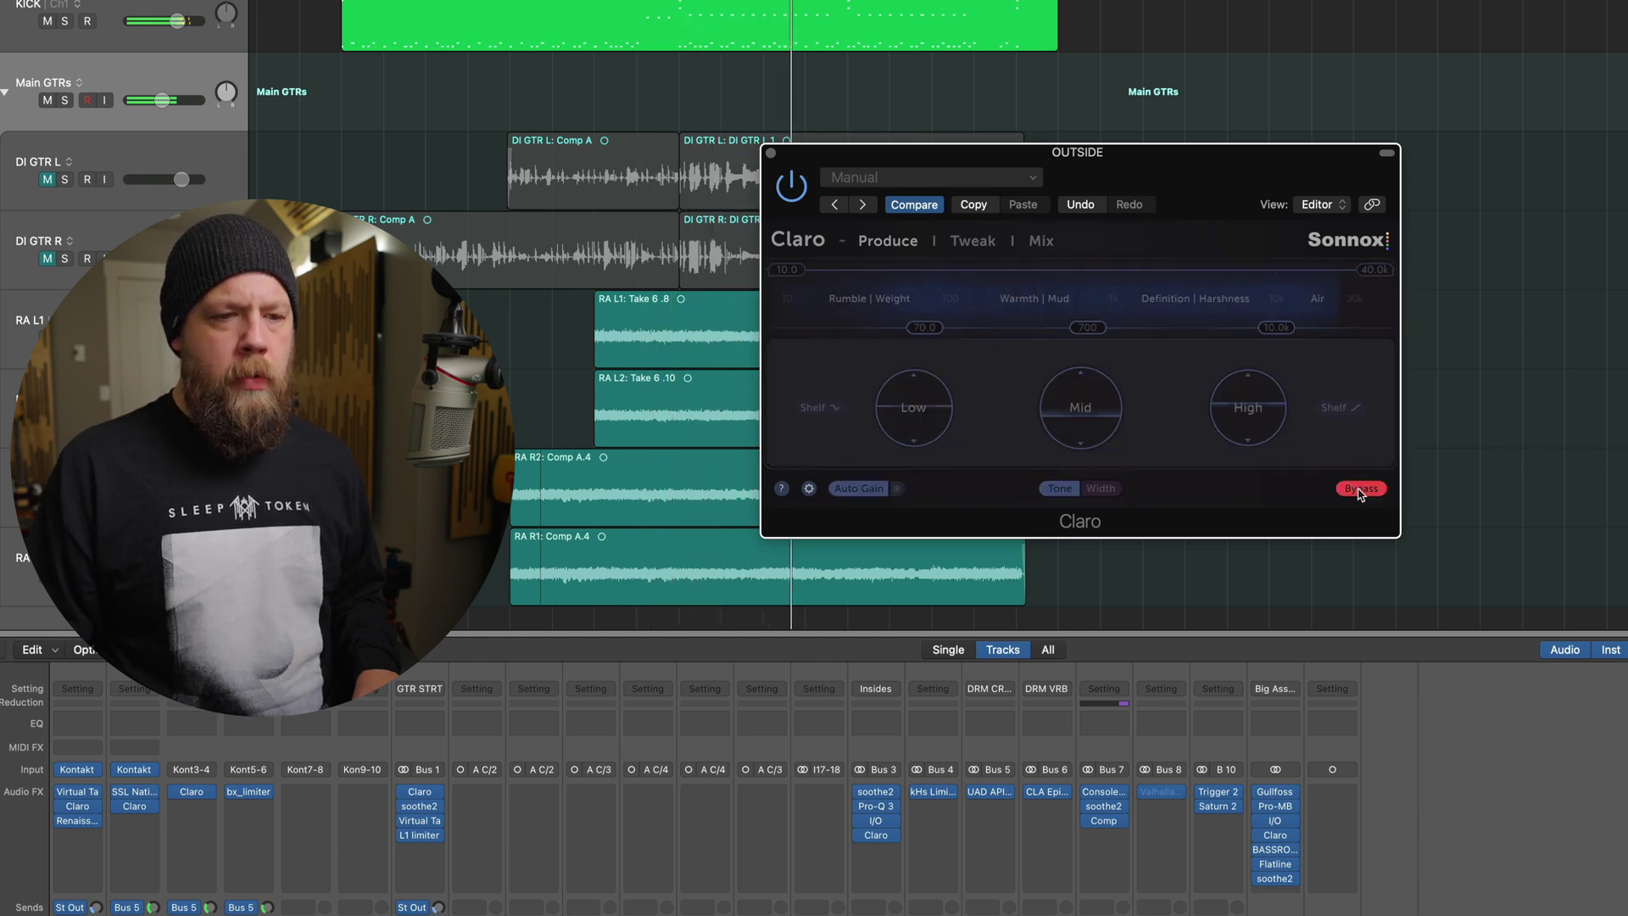
pyautogui.click(1360, 489)
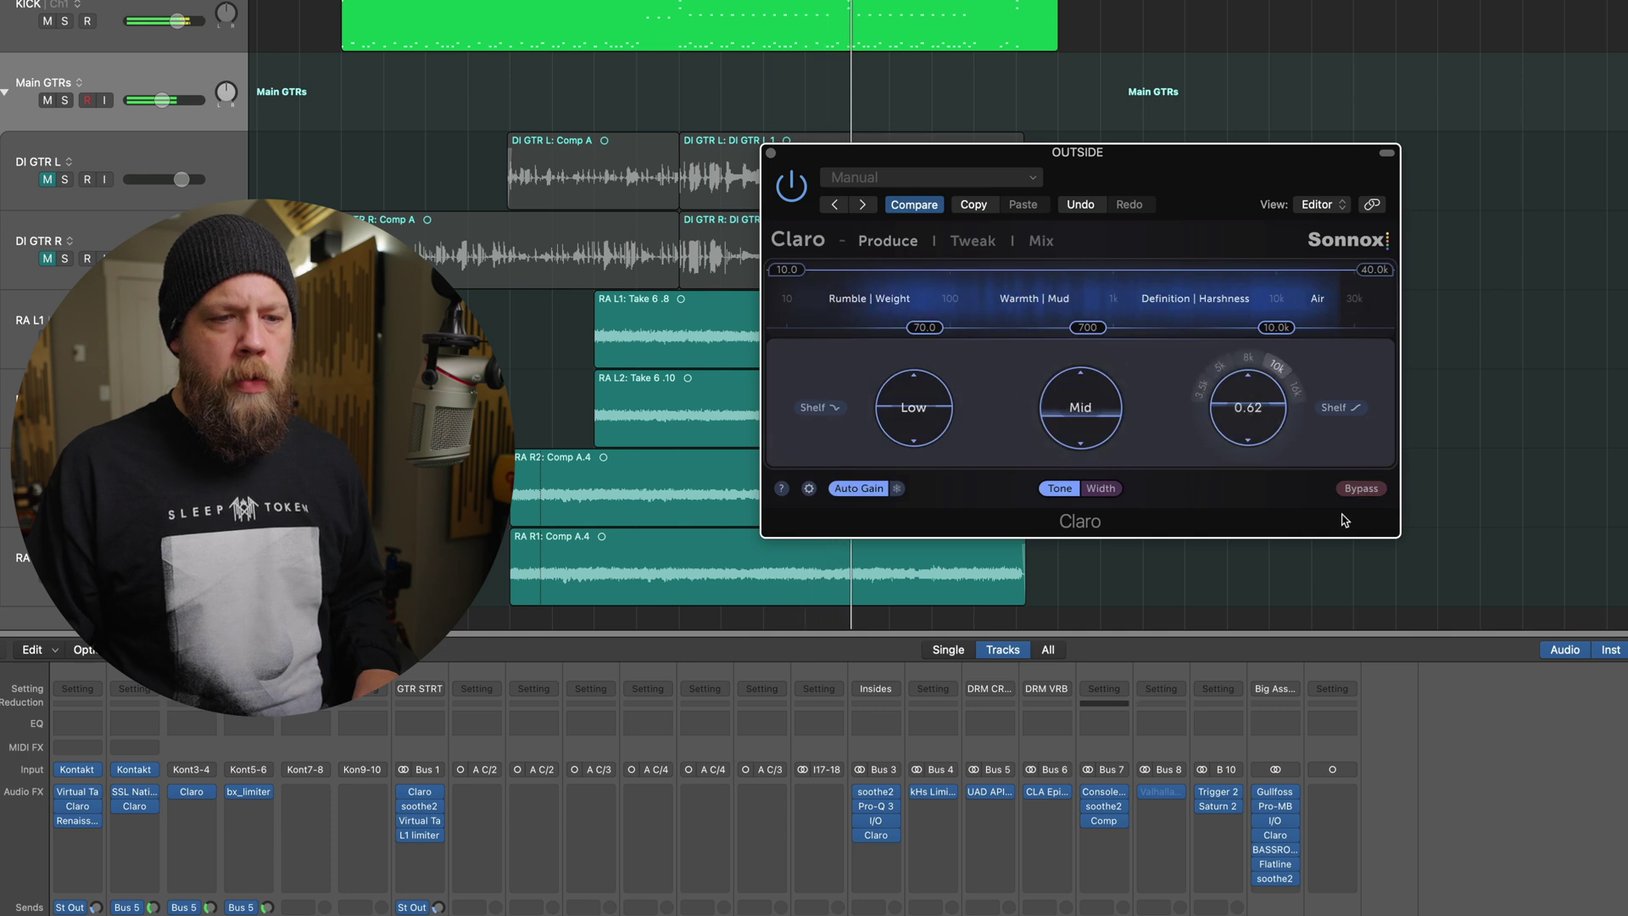
pyautogui.click(1360, 489)
pyautogui.click(1359, 489)
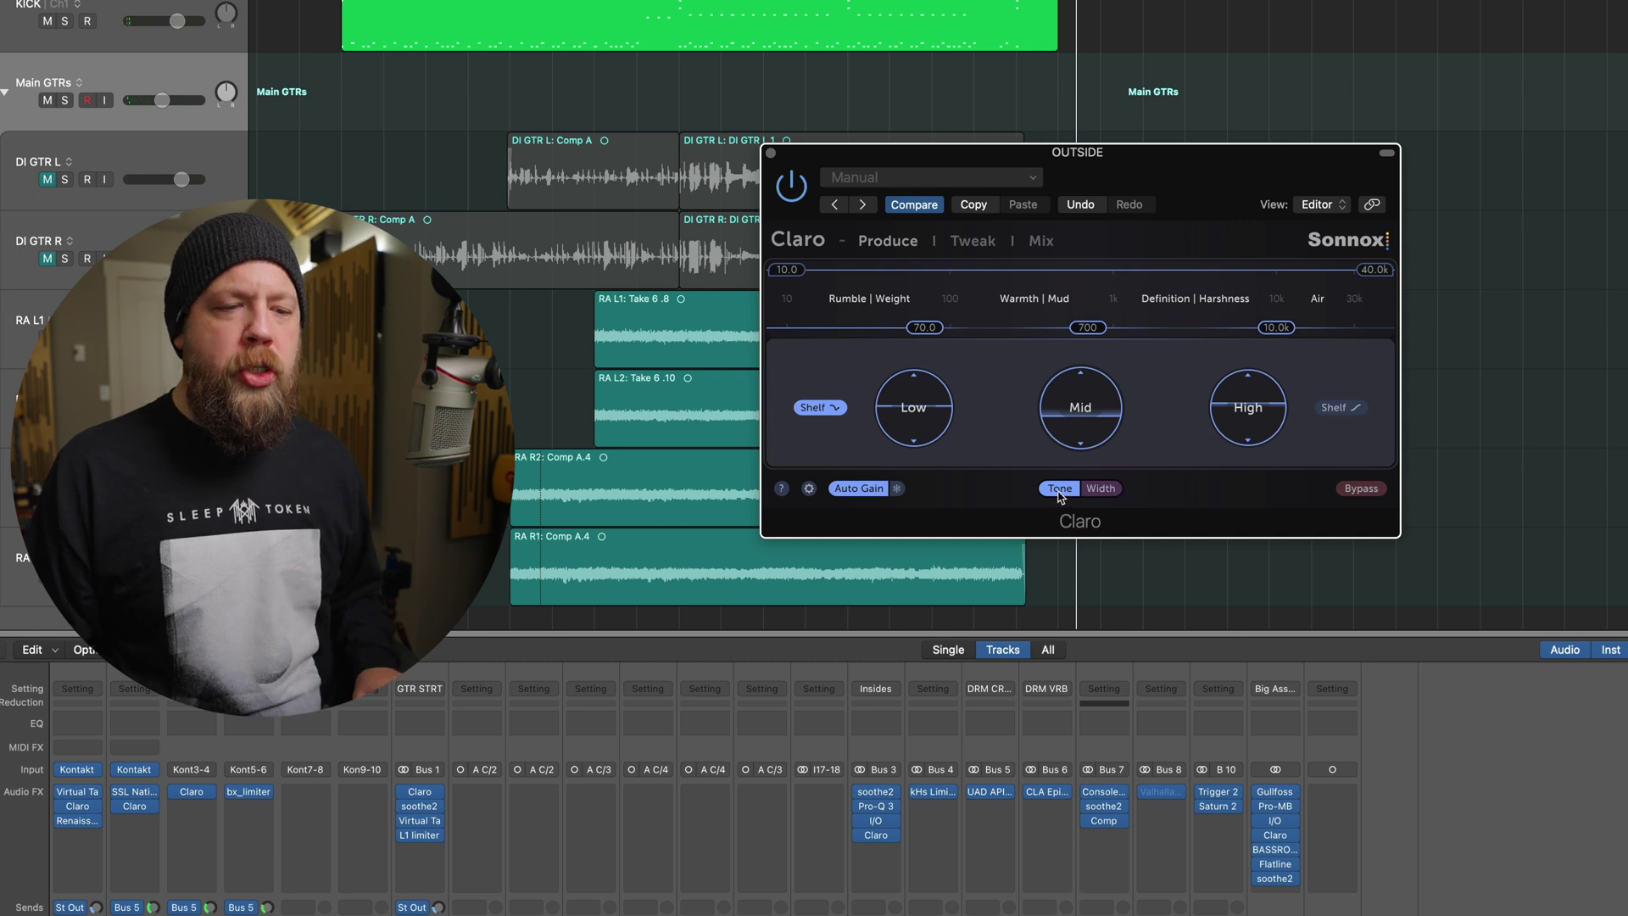
# - Show the OUTSIDE bus's Width controls, examine the width curve in the Tweak view and return to the Produce view
pyautogui.click(1100, 490)
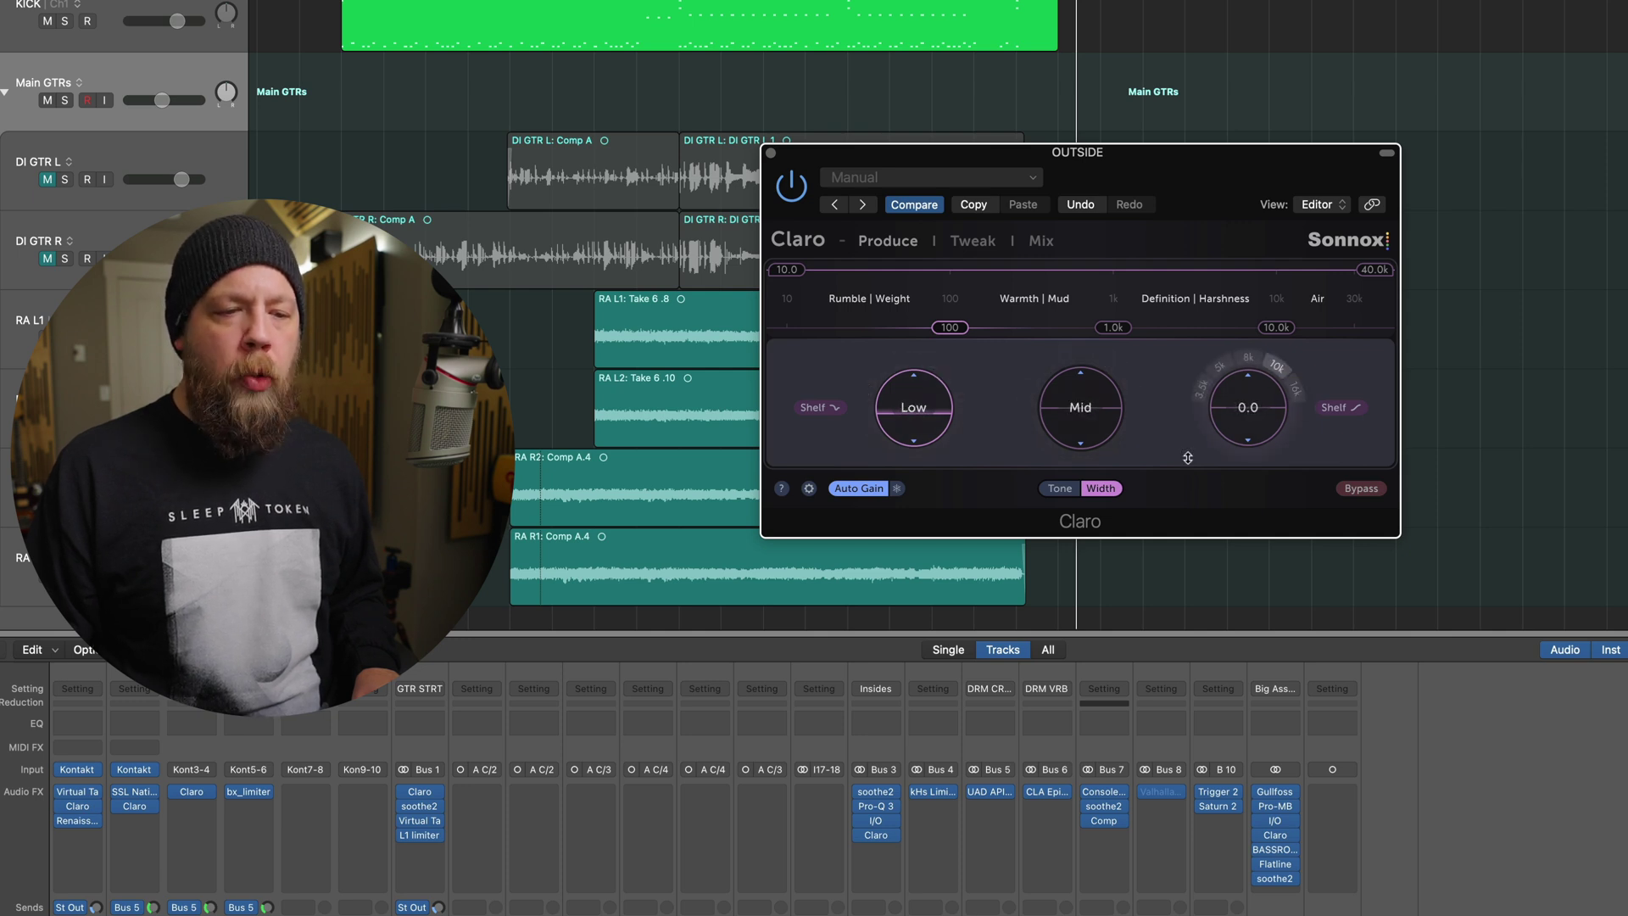
pyautogui.click(971, 243)
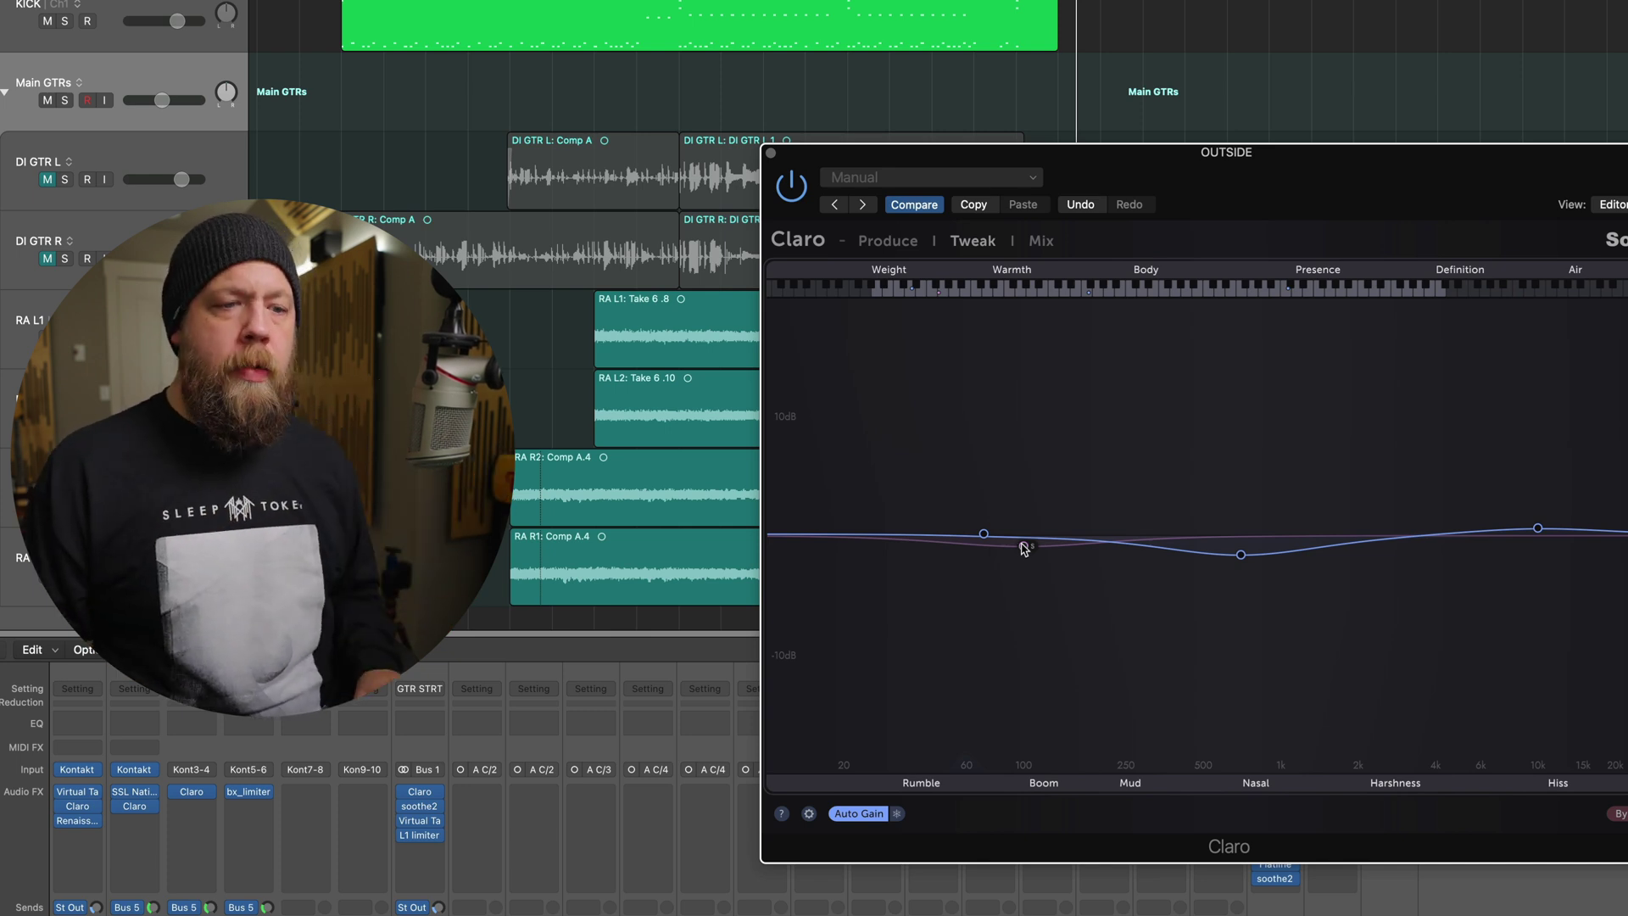
pyautogui.click(904, 244)
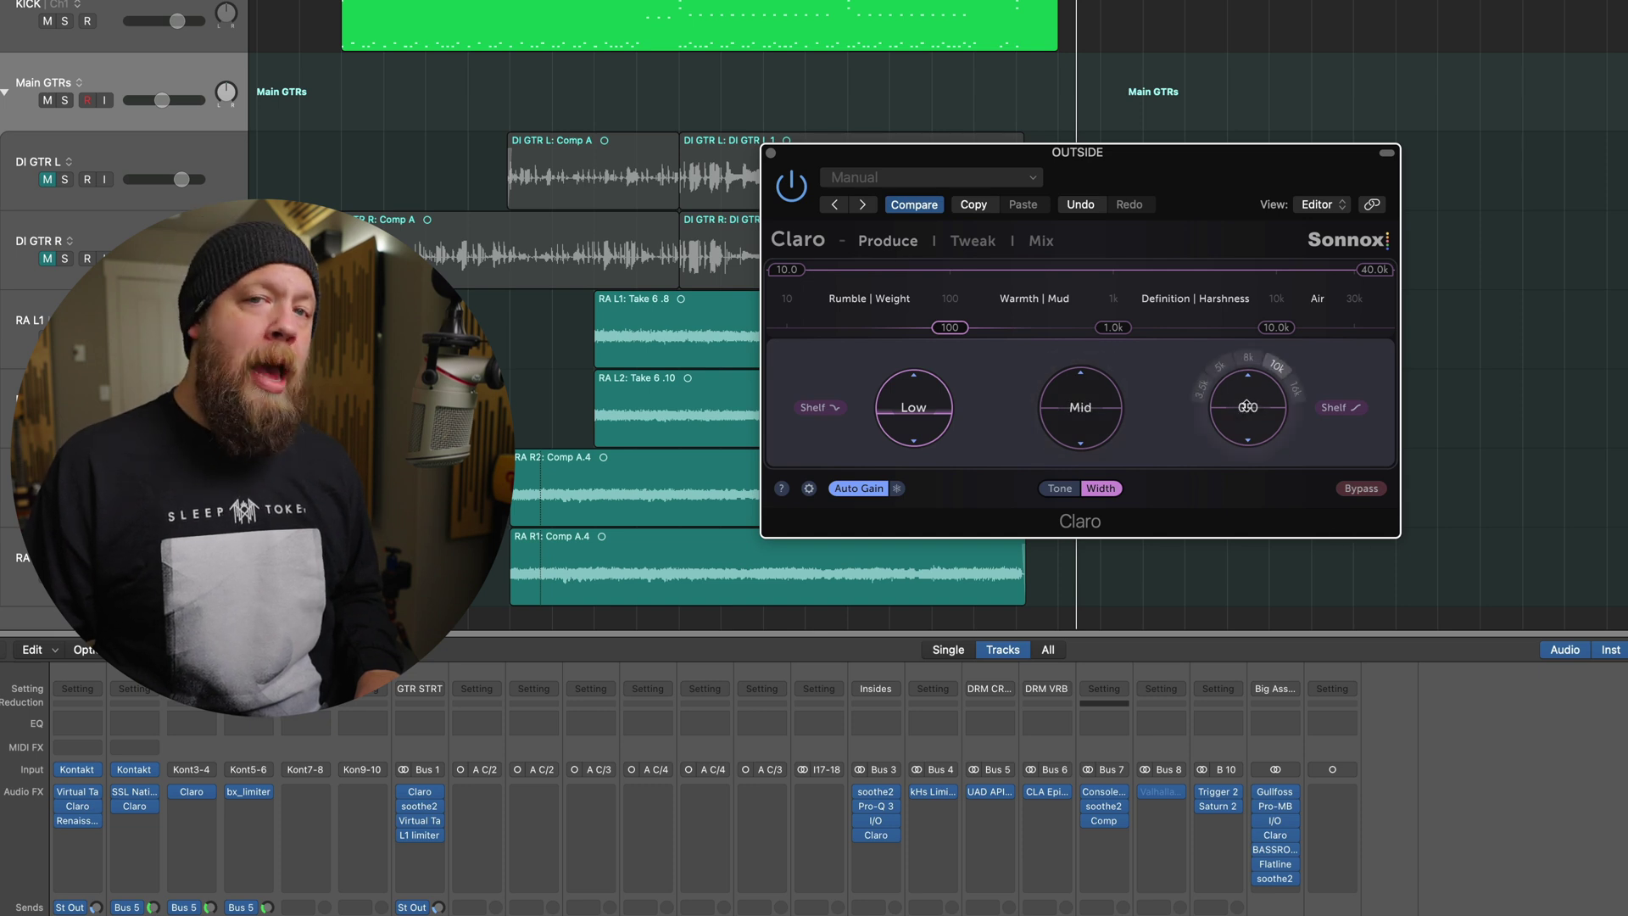
# - Play the mix, raise the OUTSIDE bus's High band width to 1.87 and compare the sound with the Claro bypassed
pyautogui.press('space')
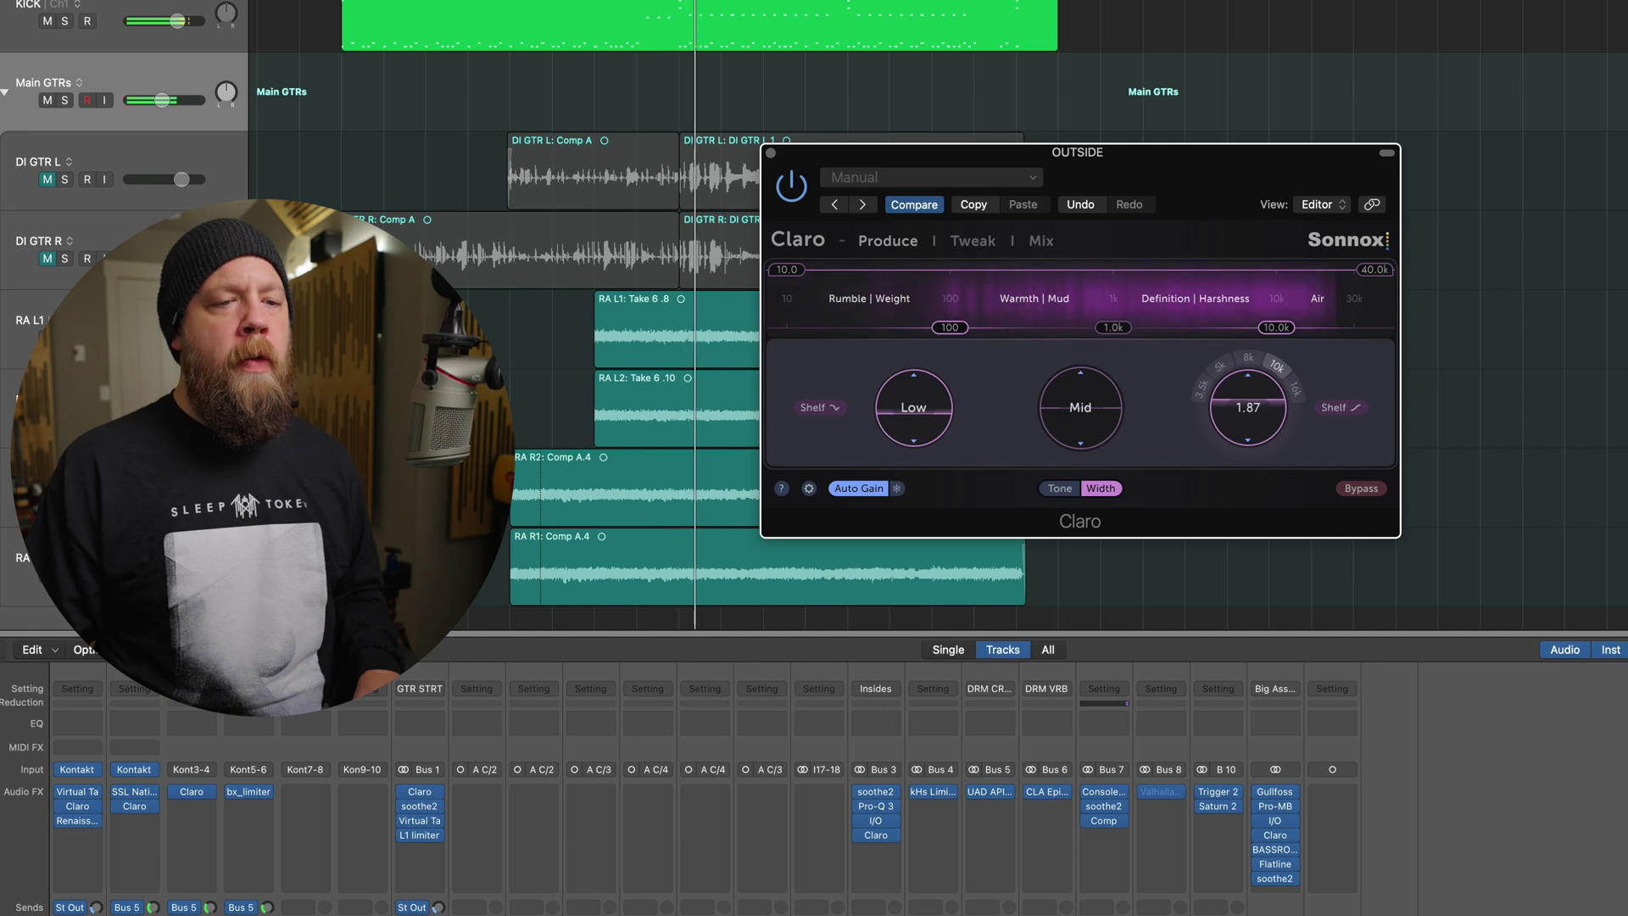
pyautogui.click(1353, 490)
pyautogui.click(1351, 492)
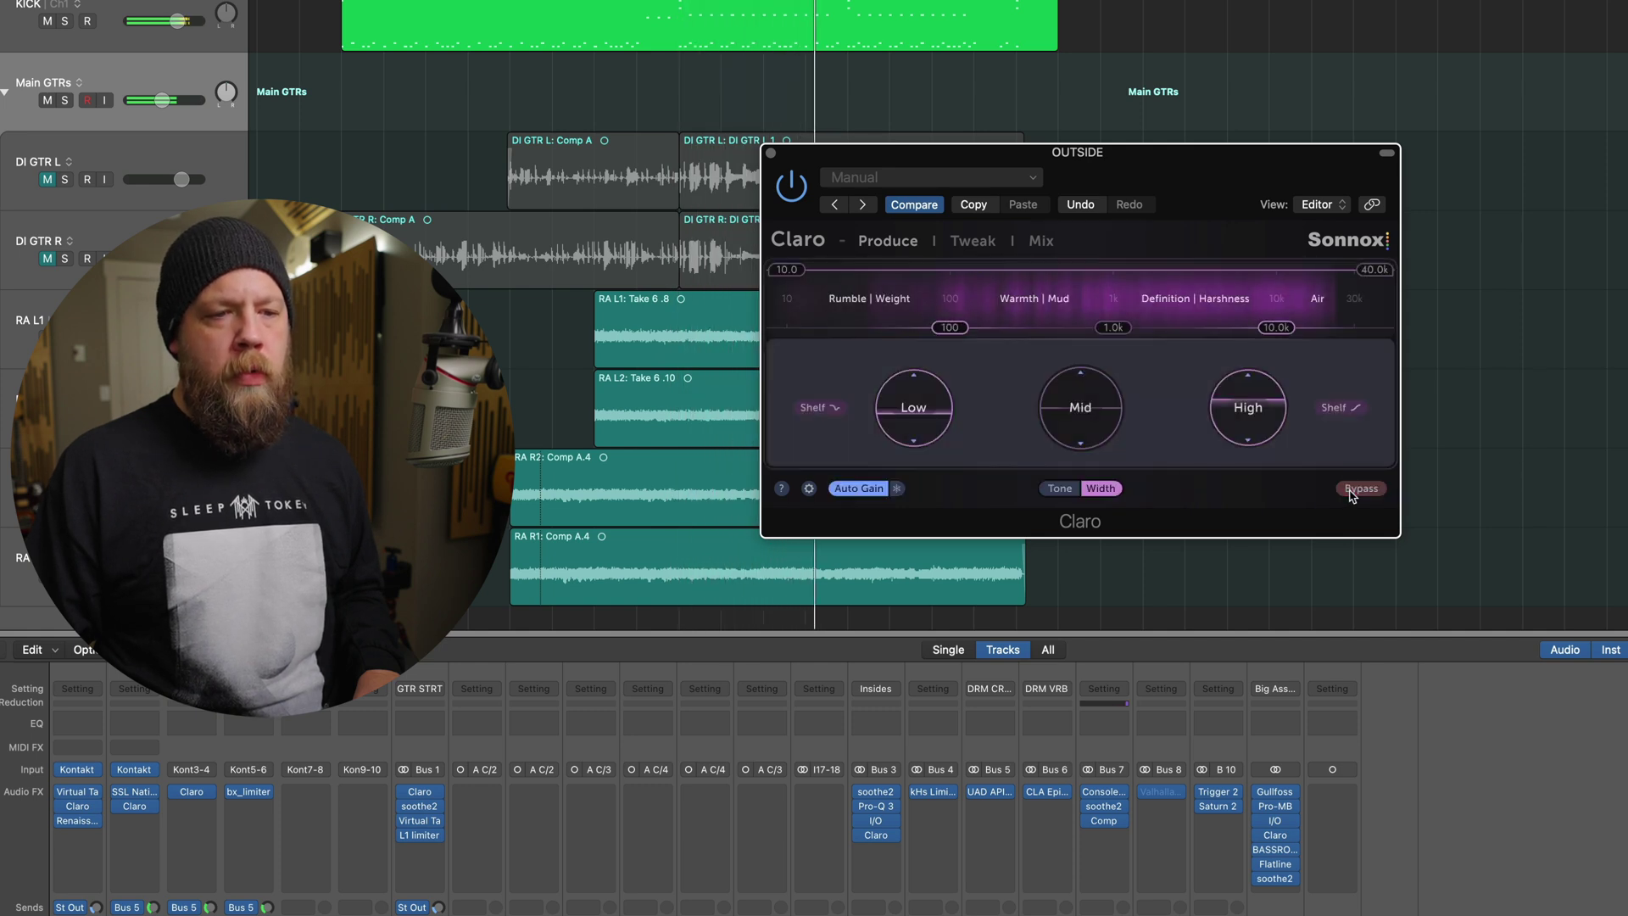